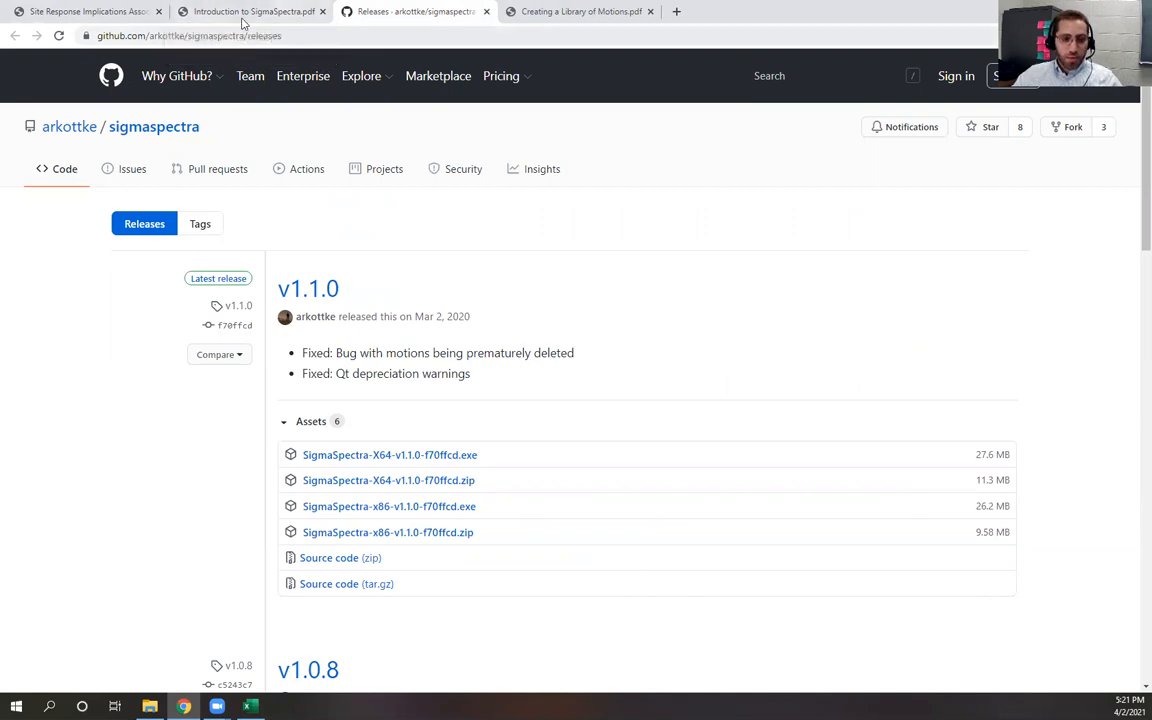
Open the SigmaSpectra 1.1.0 installation folder under Program Files (x86) and browse its doc folder
left_click(120, 10)
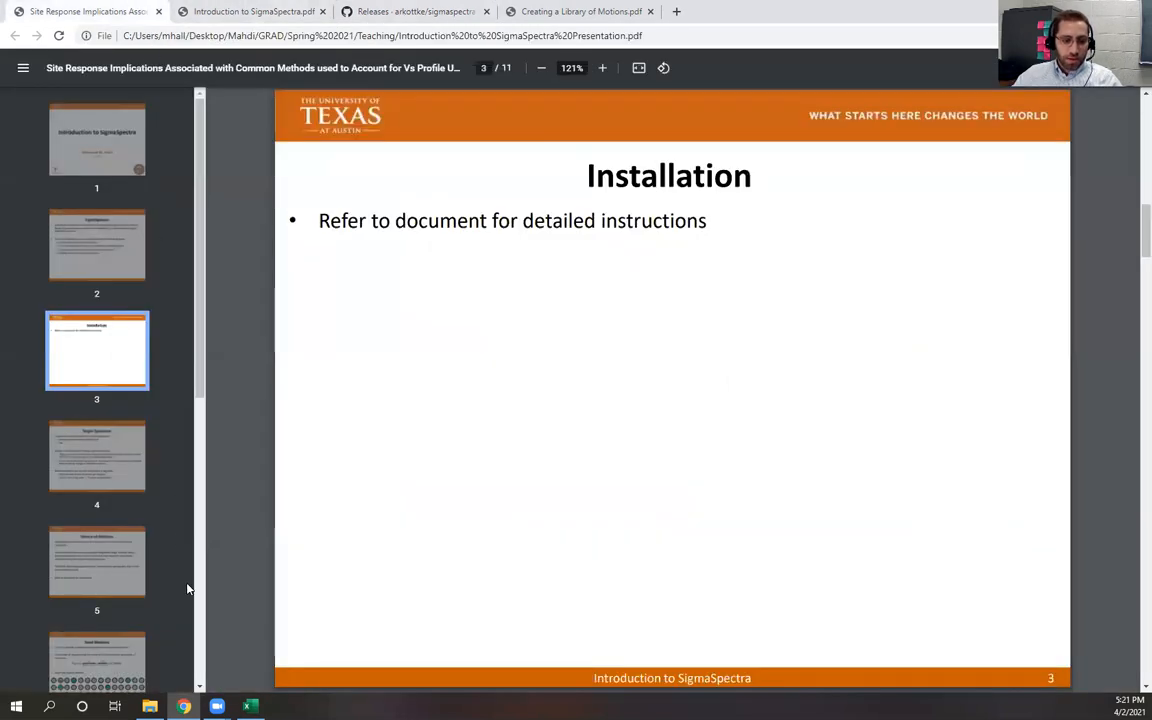
left_click(149, 706)
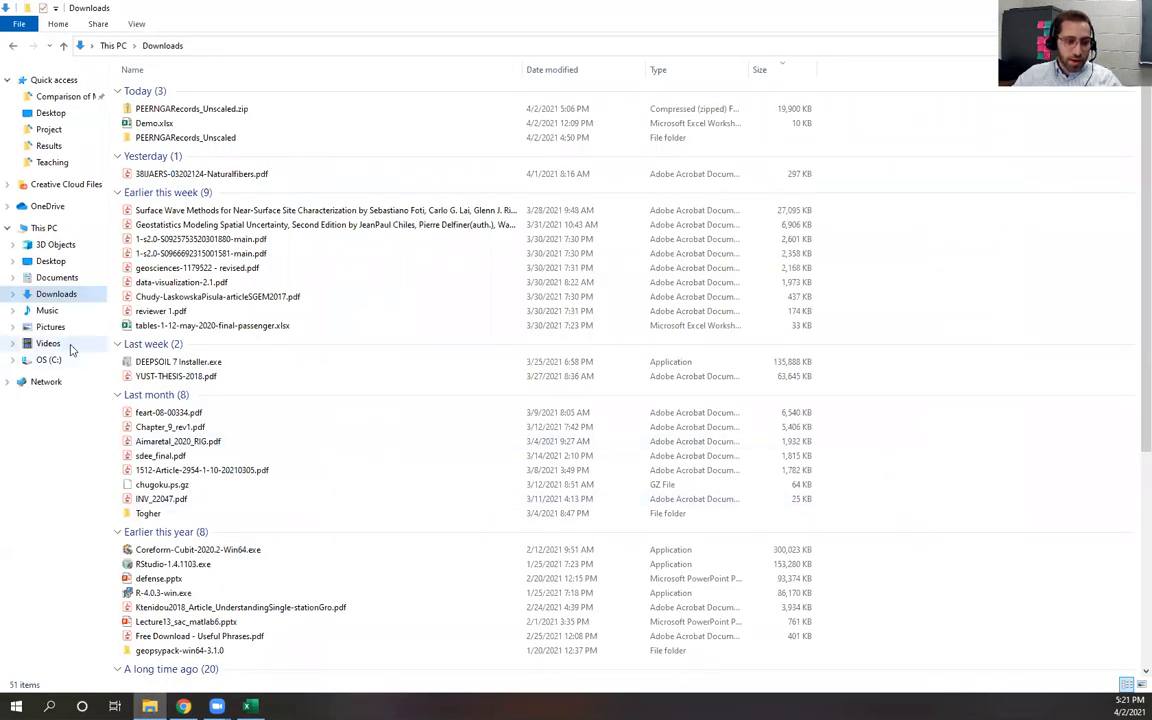
left_click(62, 359)
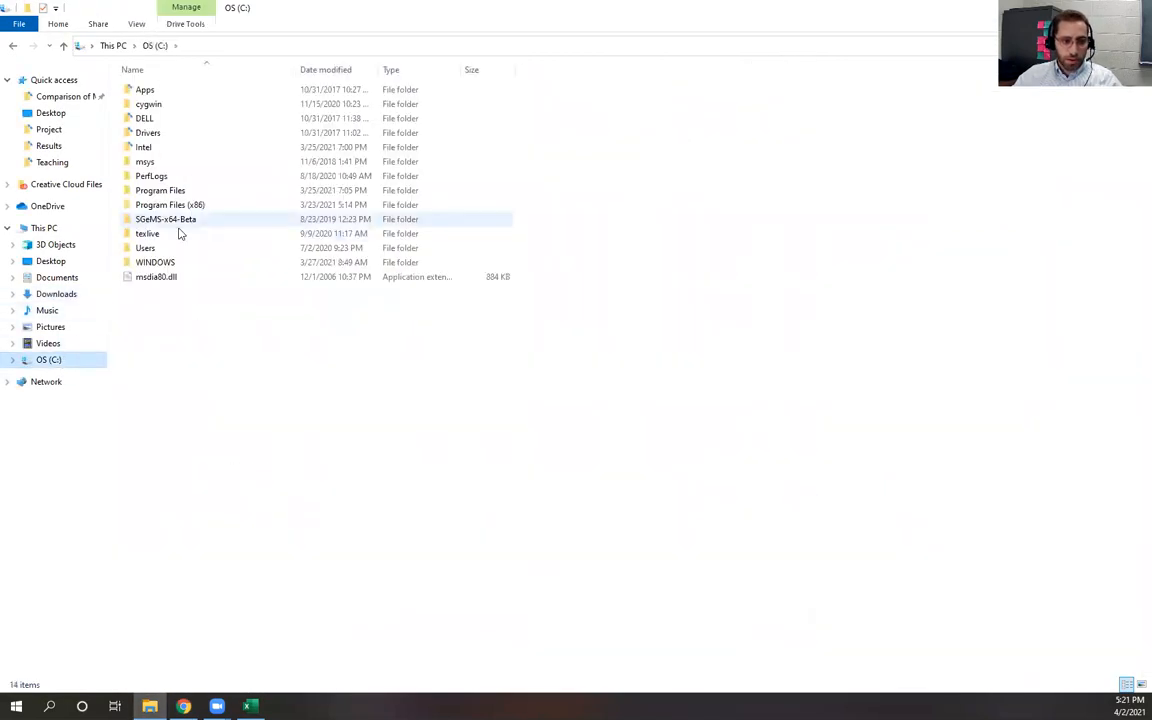
double_click(197, 205)
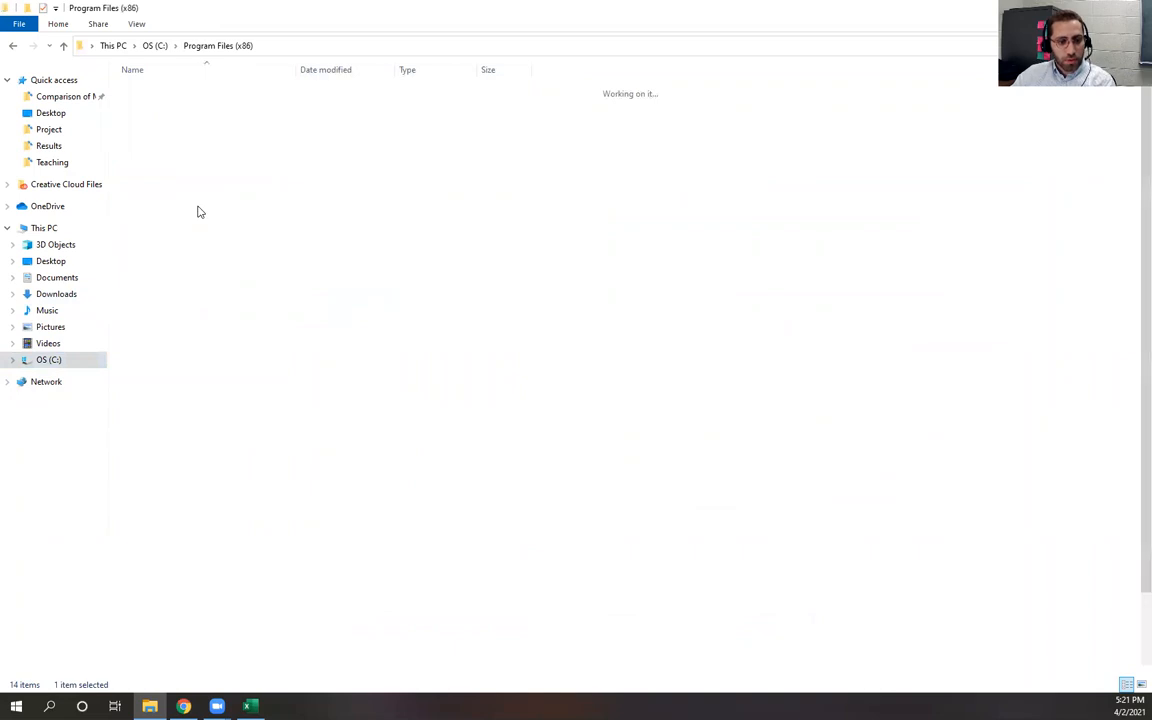
left_click(234, 538)
double_click(234, 538)
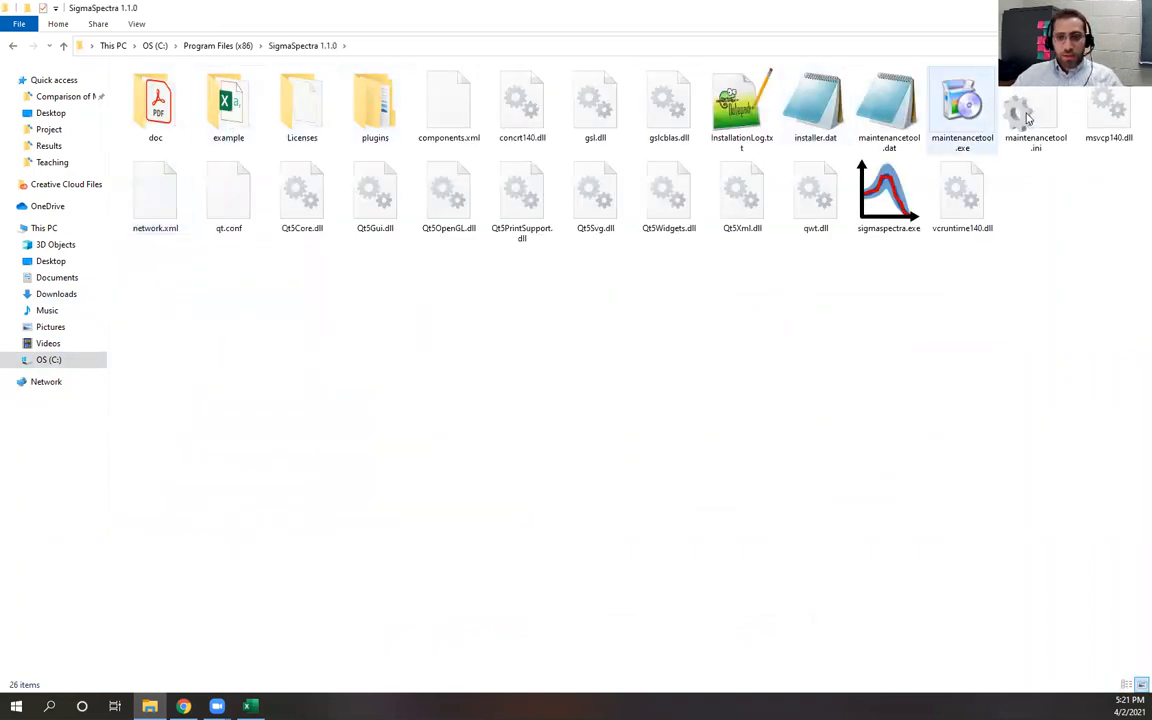
left_click(150, 112)
double_click(150, 112)
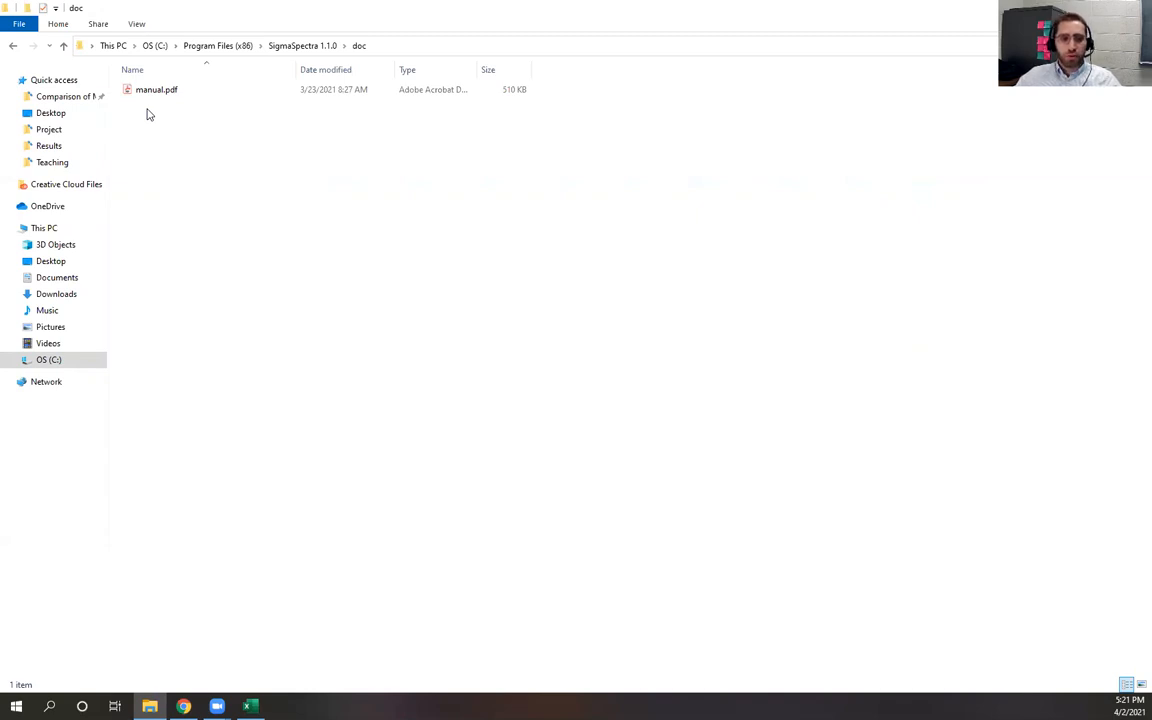
left_click(296, 47)
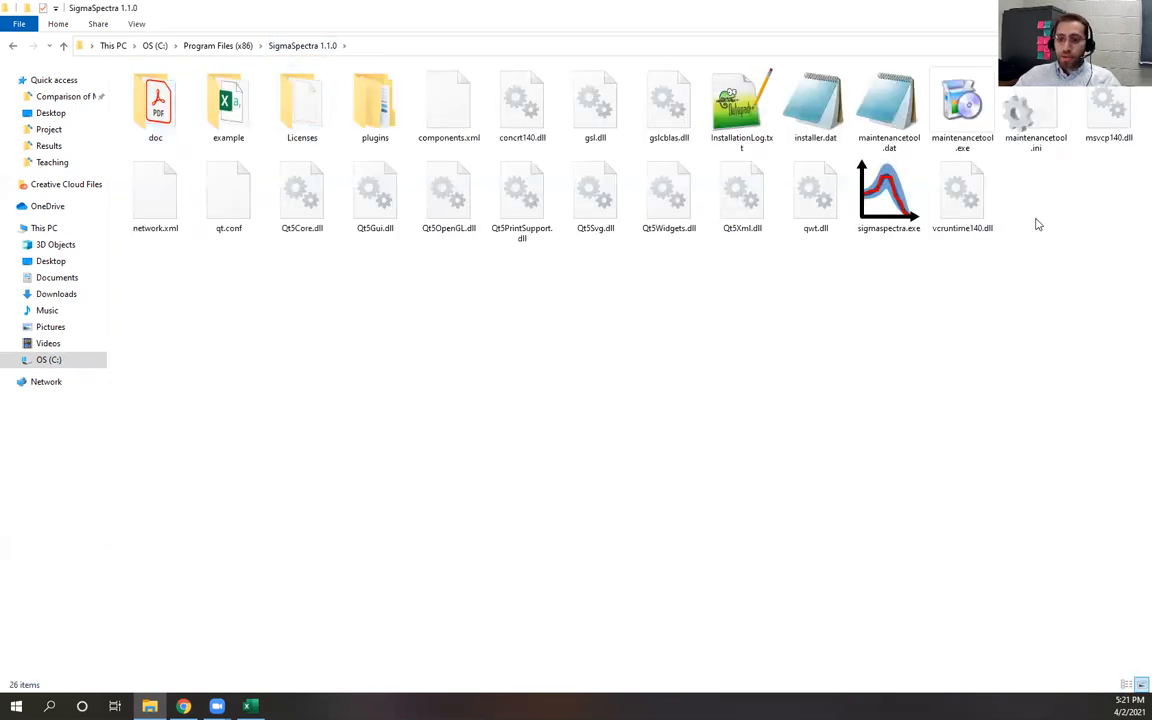
Launch sigmaspectra.exe from the installation folder and move and resize its window
left_click(883, 199)
double_click(883, 199)
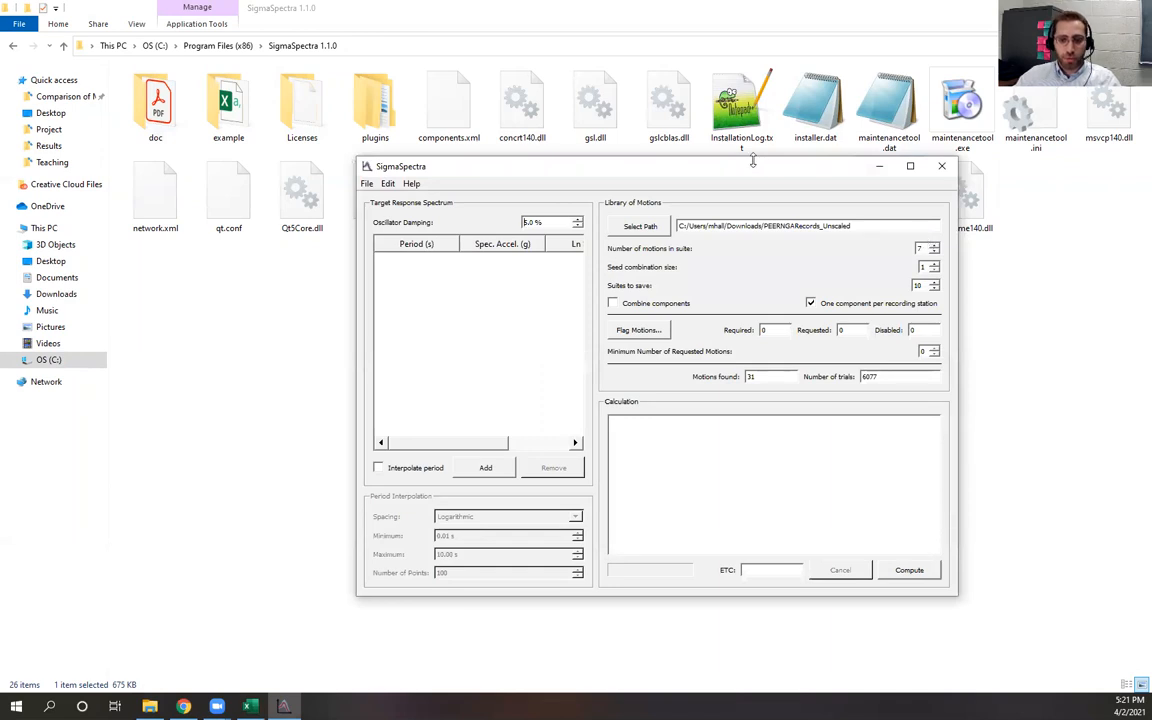
left_click_drag(722, 167, 607, 58)
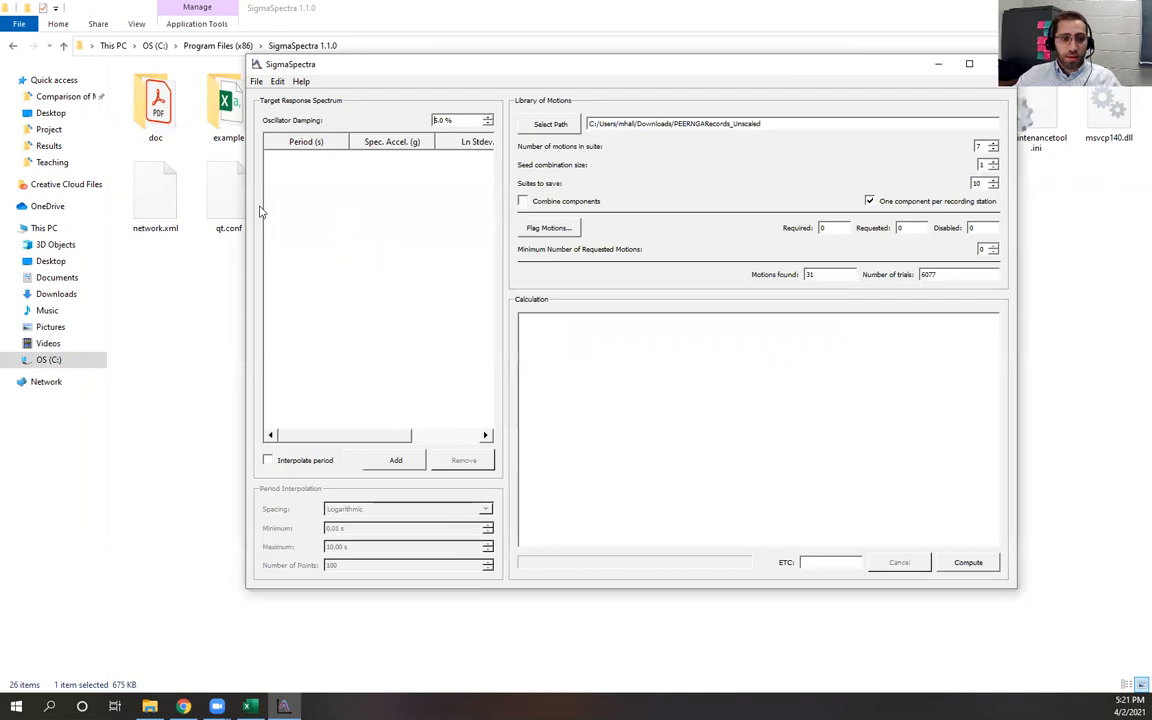
left_click_drag(246, 186, 135, 186)
left_click_drag(508, 72, 514, 110)
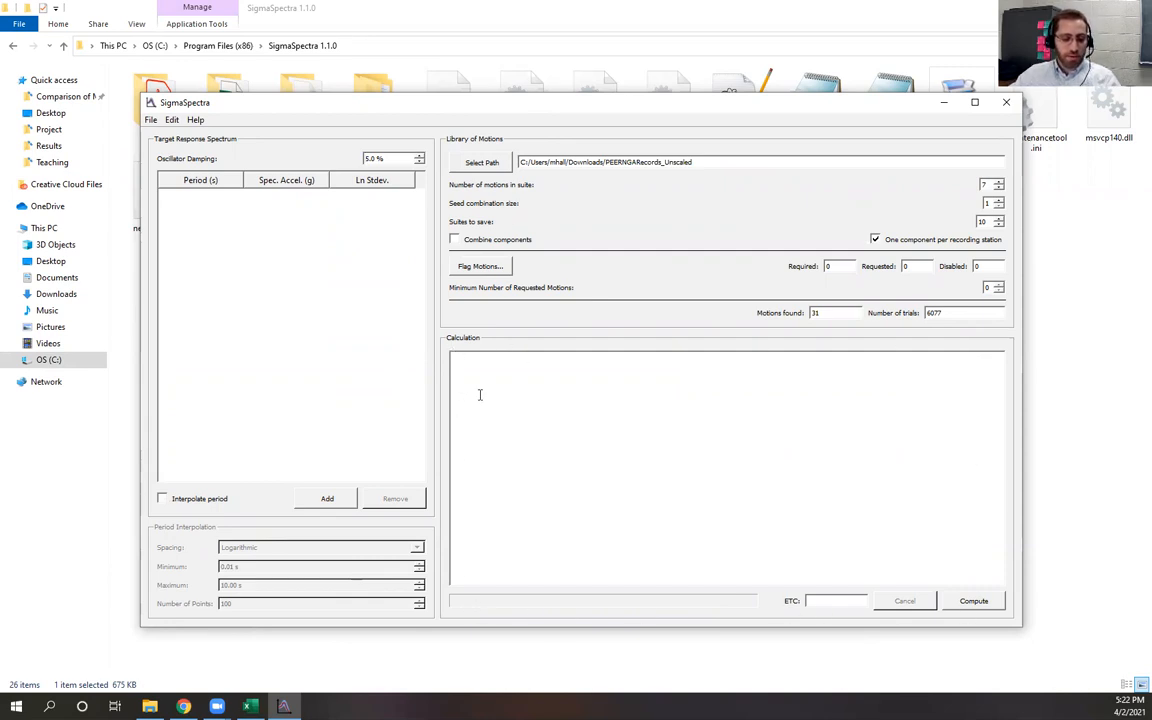
Review the Target Spectrum slide and the two example target spectra in the example-target spreadsheet
key("alt+Tab")
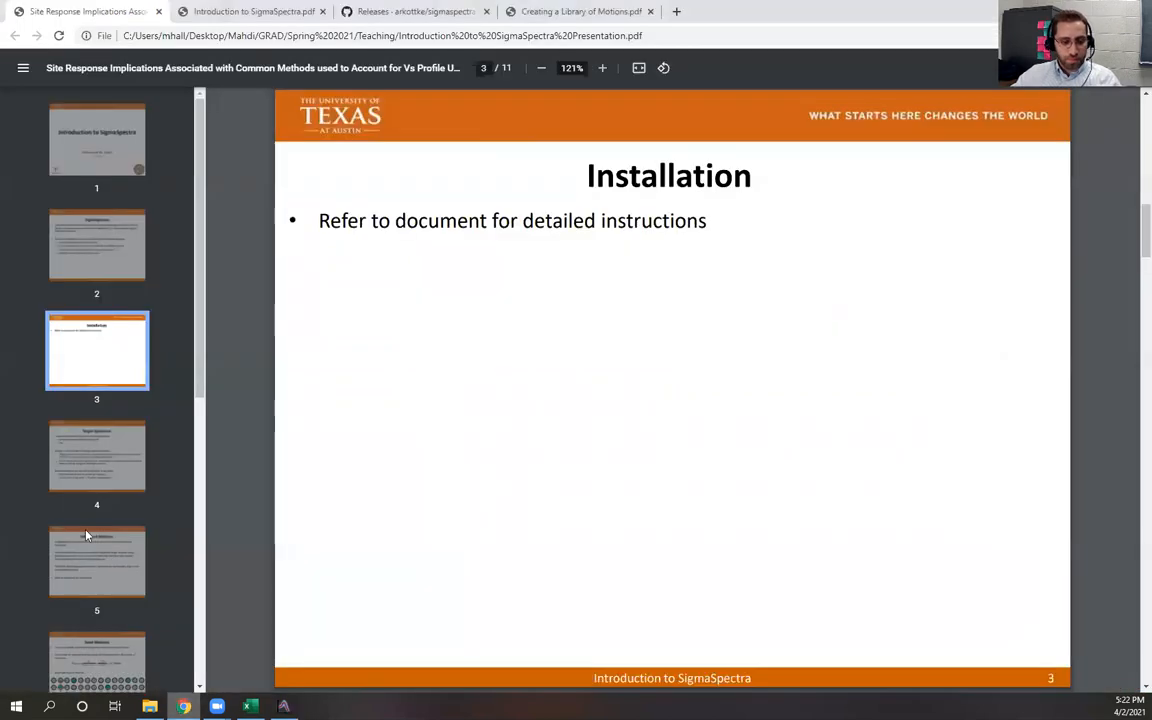
left_click(62, 461)
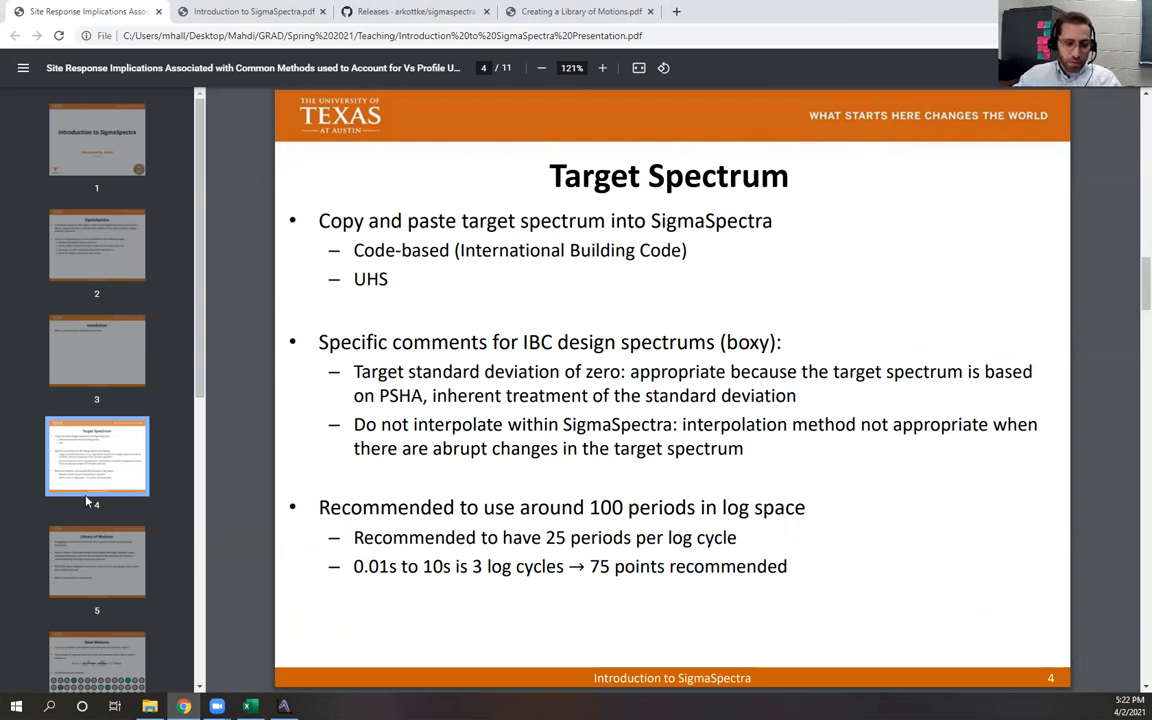
left_click(250, 706)
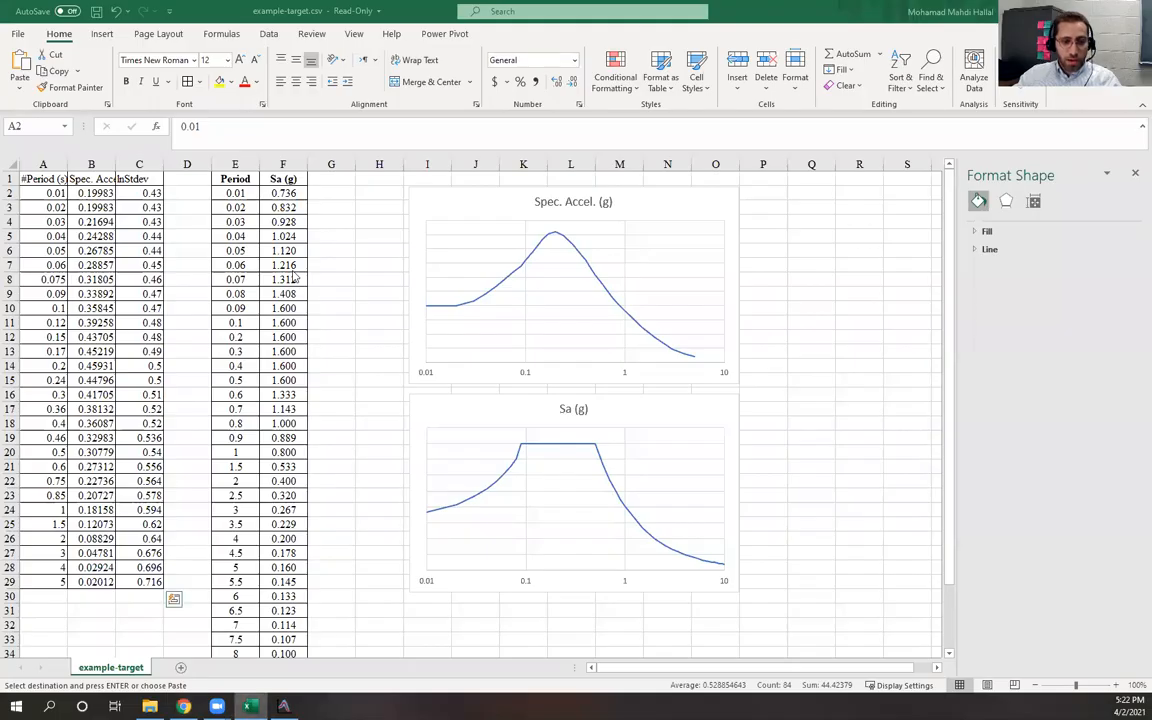
left_click(337, 220)
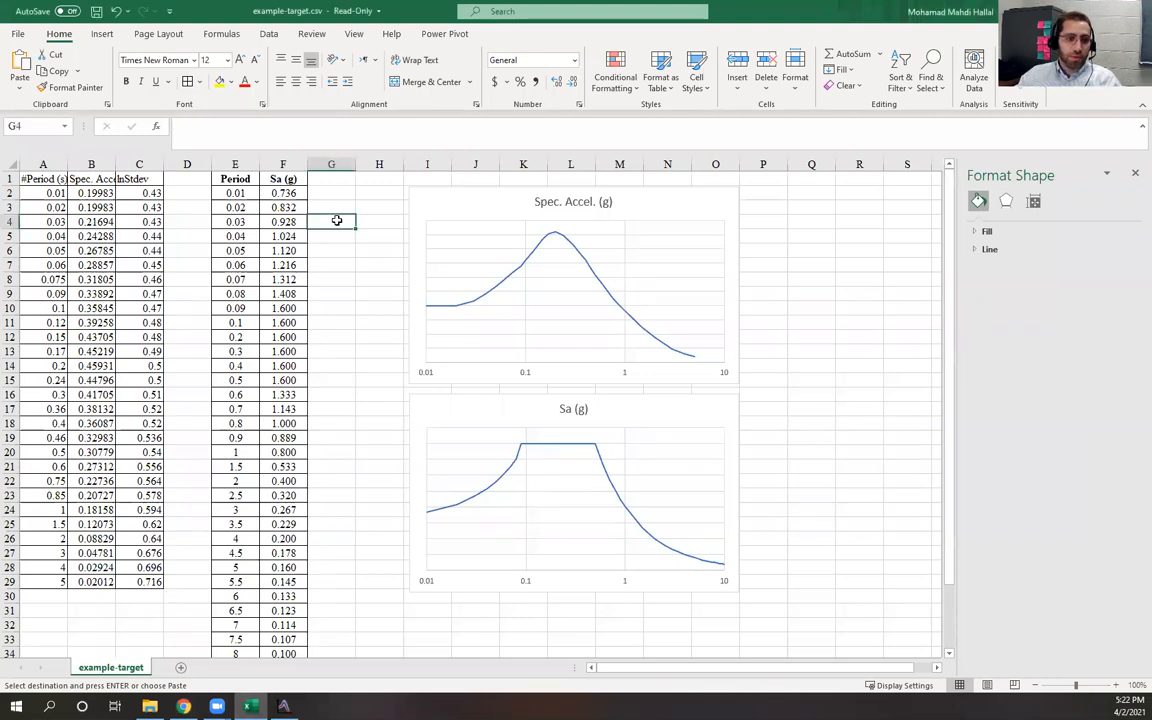
left_click_drag(42, 179, 152, 584)
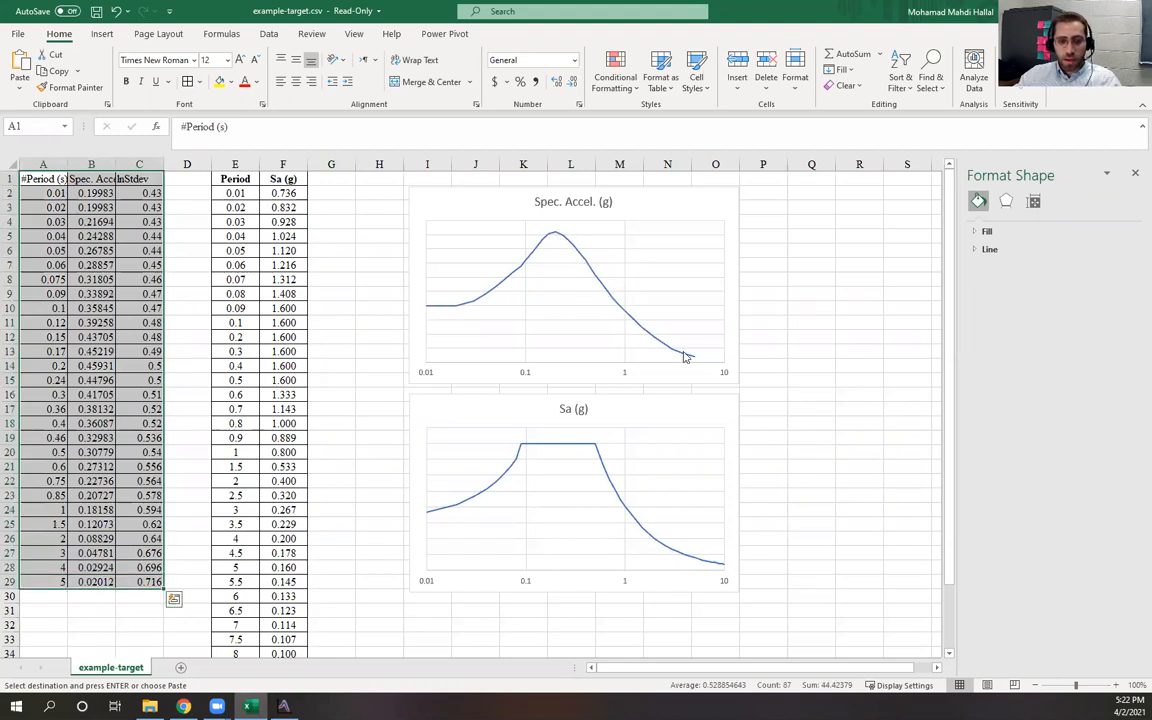
left_click(232, 178)
left_click_drag(273, 192, 278, 577)
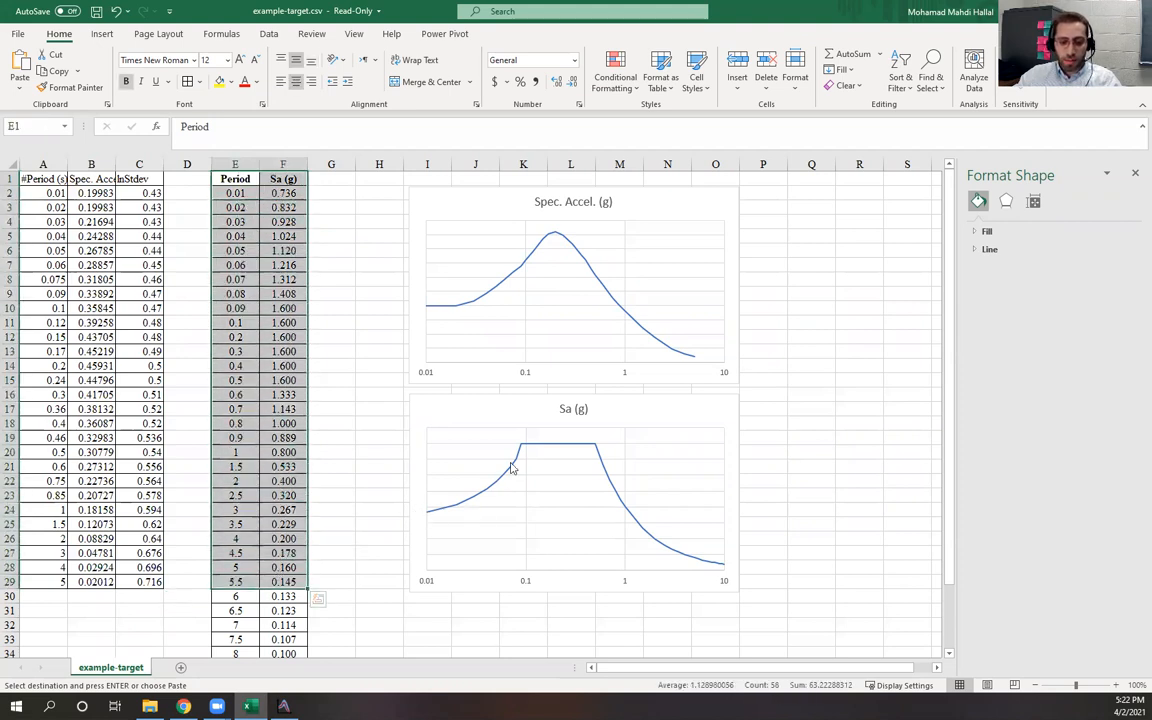
left_click(866, 437)
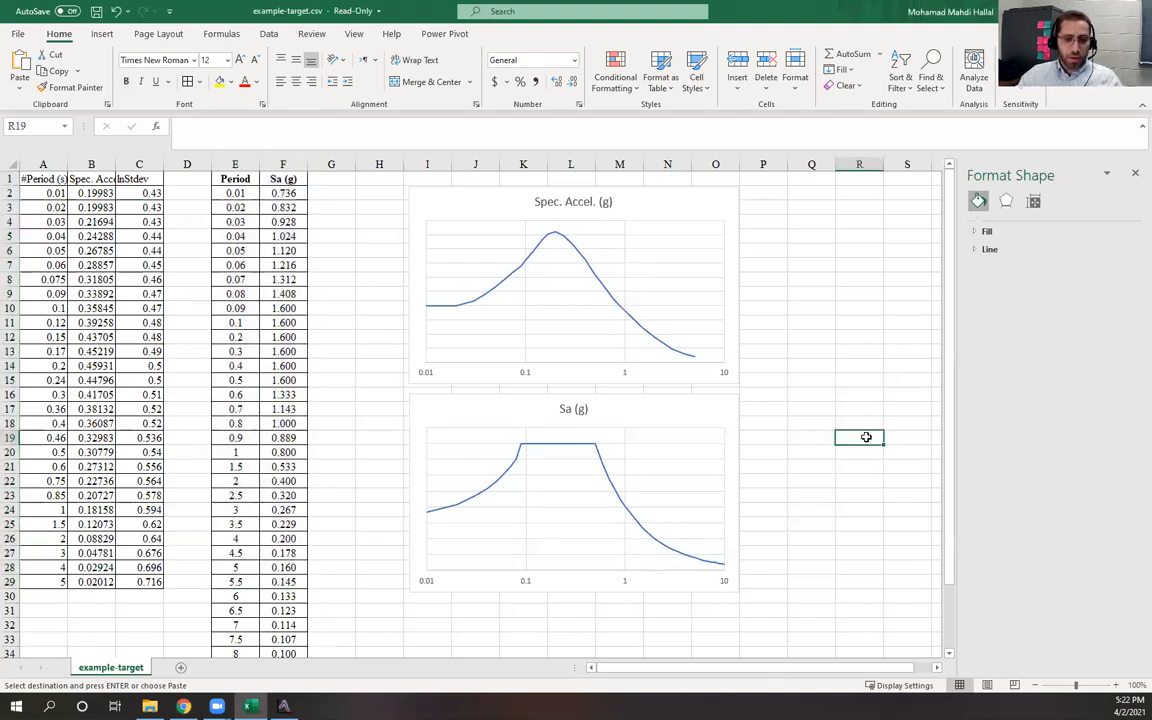
Copy the Period and Sa (g) values from cell E2 down to row 38 of the spreadsheet
key("alt+Tab")
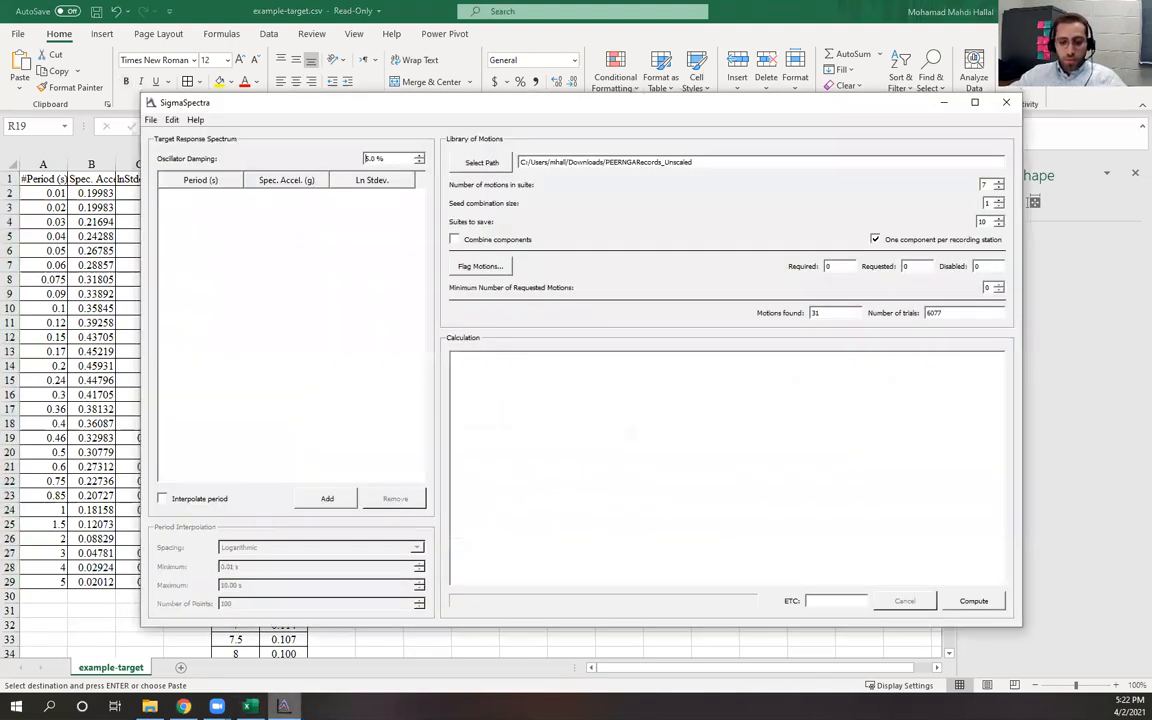
left_click_drag(279, 97, 513, 82)
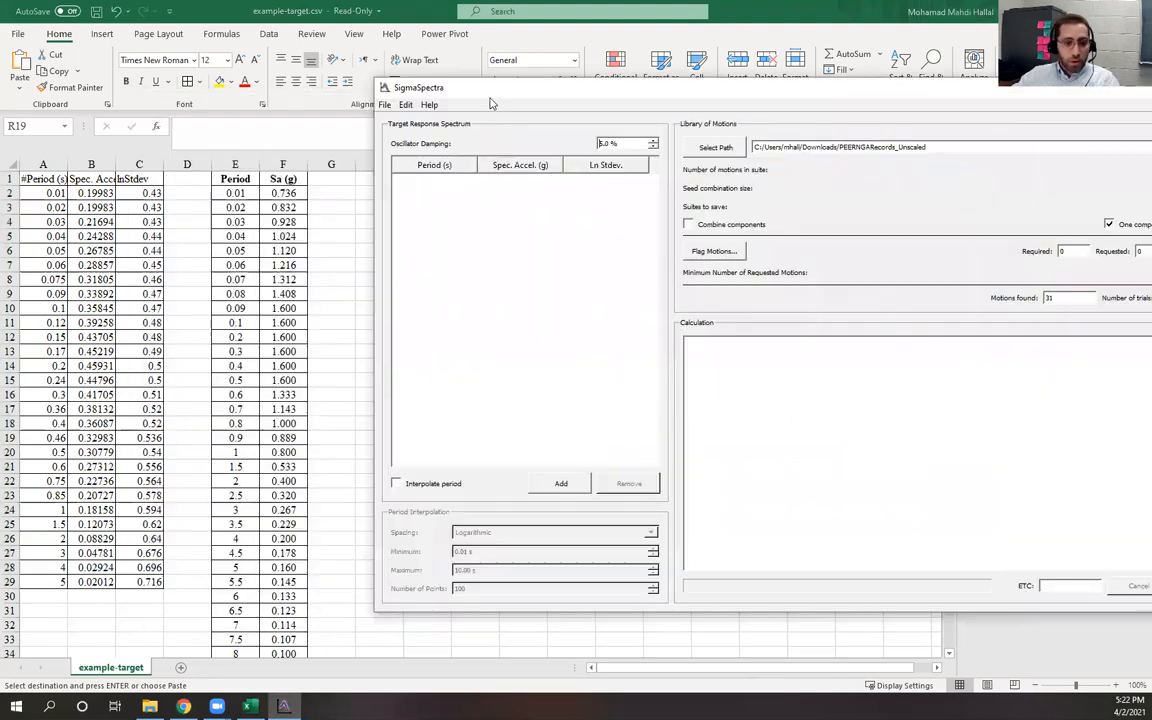
left_click(230, 195)
left_click_drag(231, 193, 275, 193)
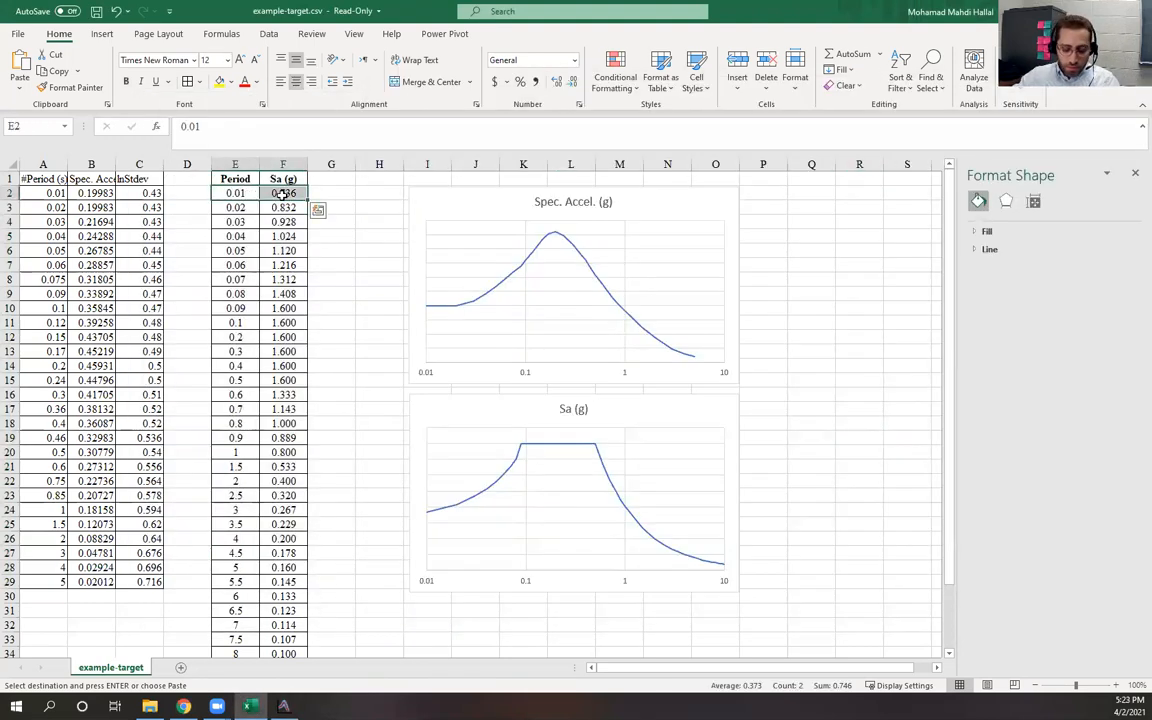
key("ctrl+shift+Down")
key("ctrl+c")
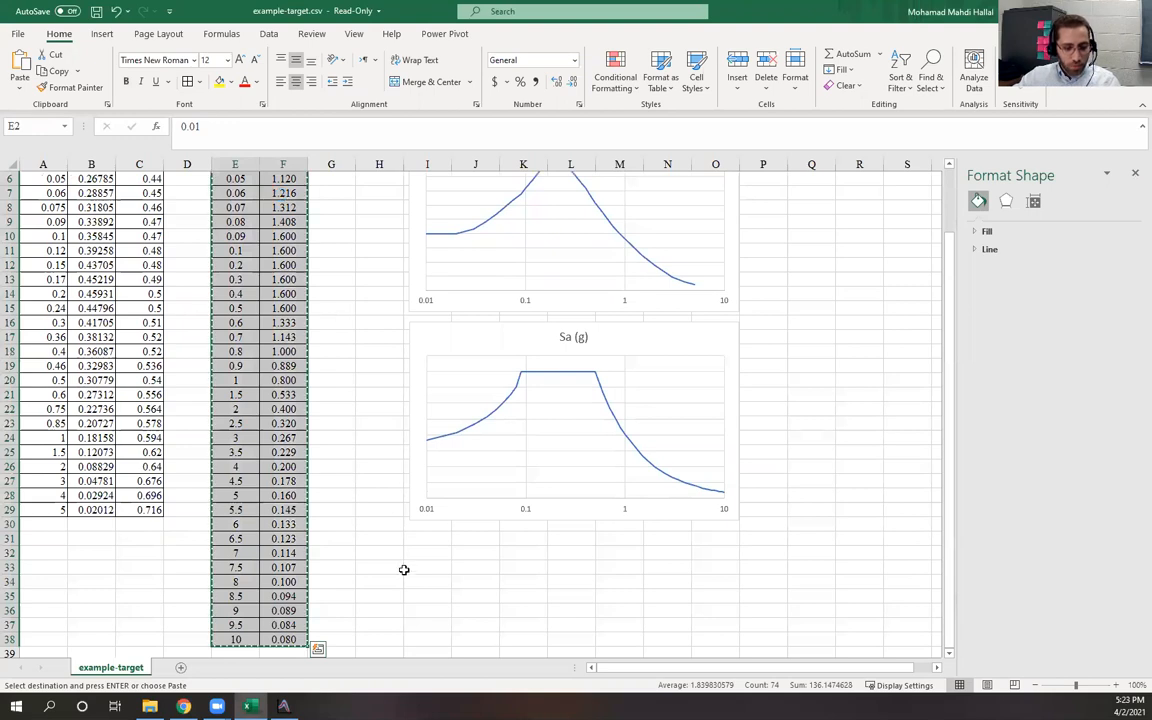
Paste the copied periods and spectral accelerations into SigmaSpectra's Target Response Spectrum table
left_click(285, 707)
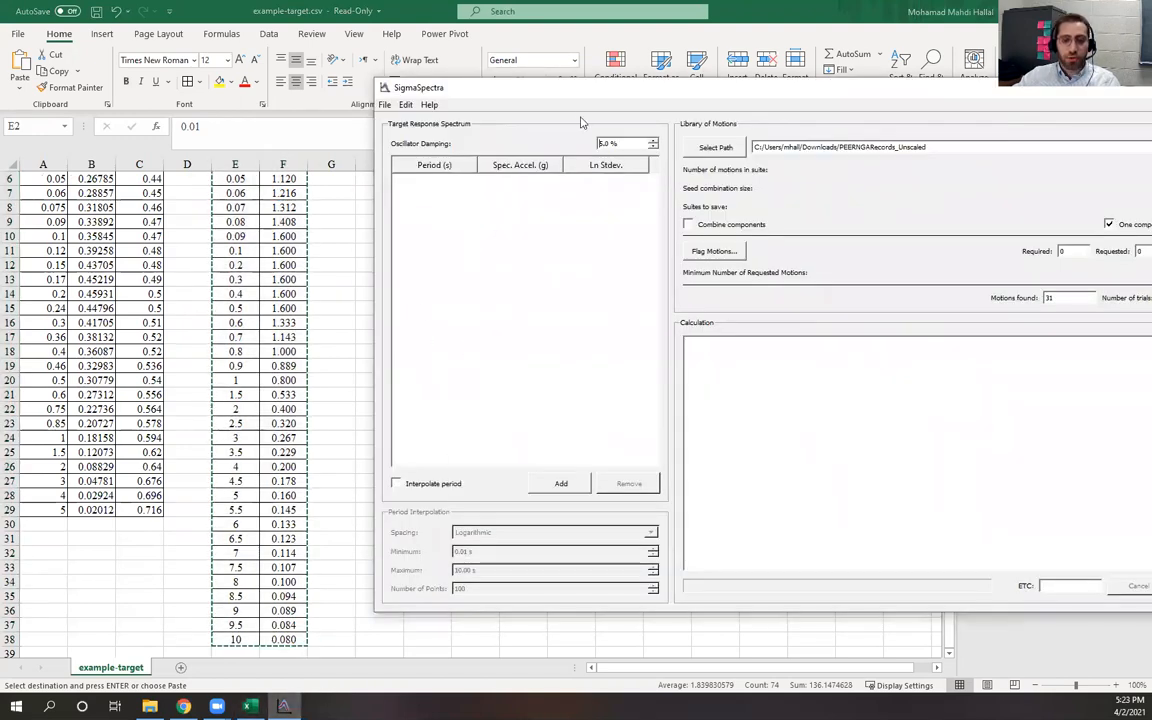
left_click_drag(596, 91, 520, 82)
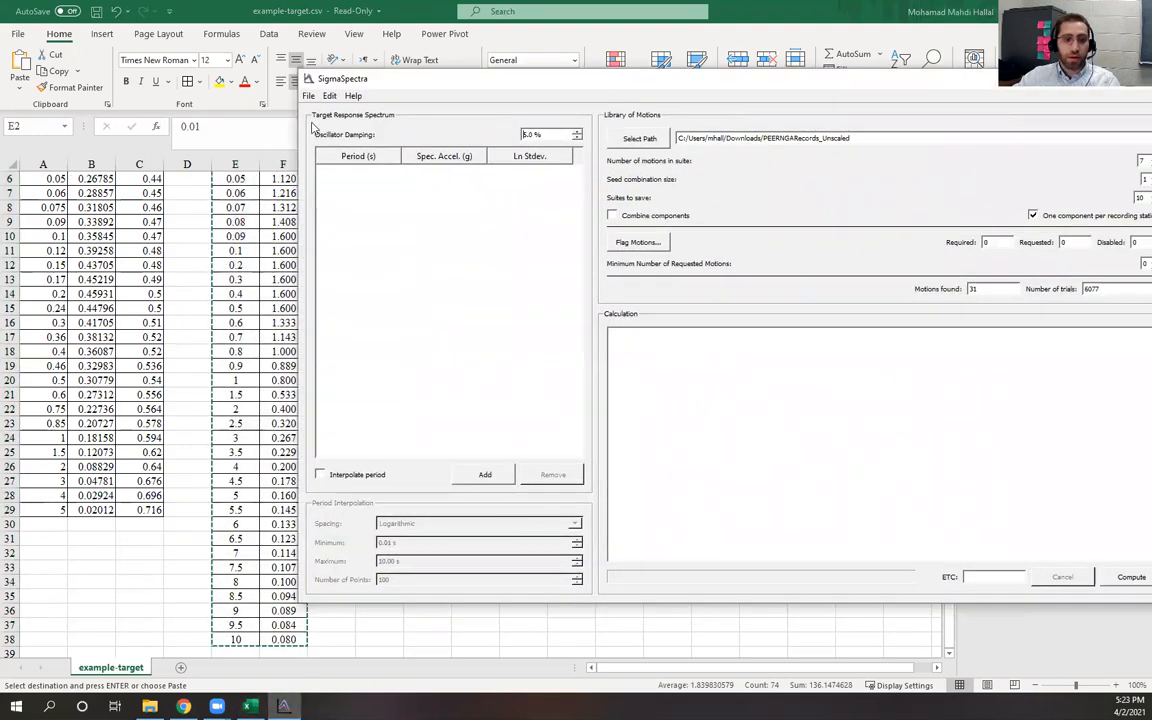
right_click(418, 240)
left_click(432, 262)
key("alt+Tab")
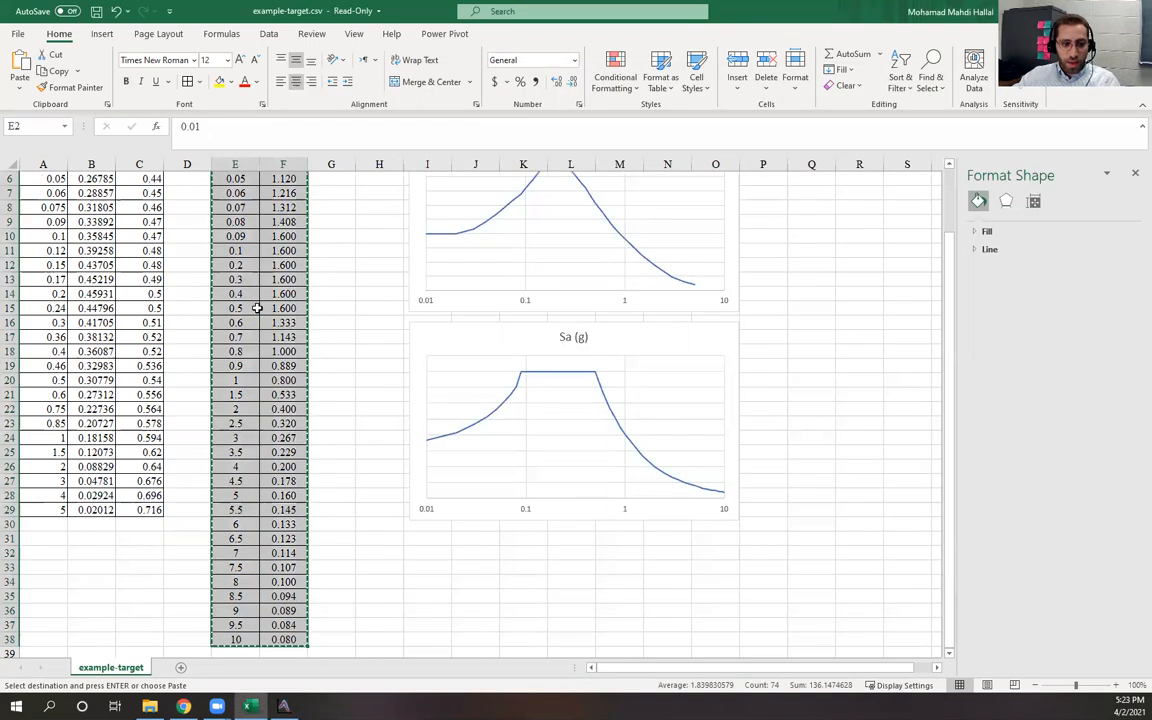
scroll(257, 308, "up", 2)
left_click(283, 706)
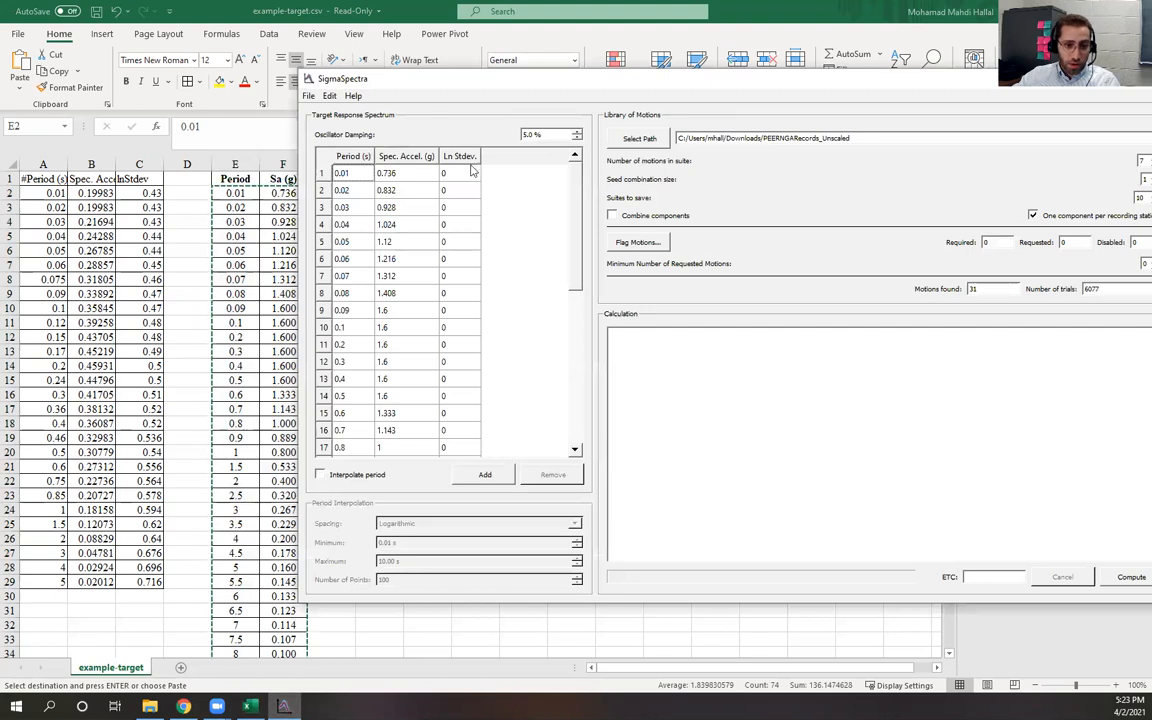
Compare the pasted target spectrum table and oscillator damping in SigmaSpectra against the spreadsheet
left_click_drag(425, 79, 472, 120)
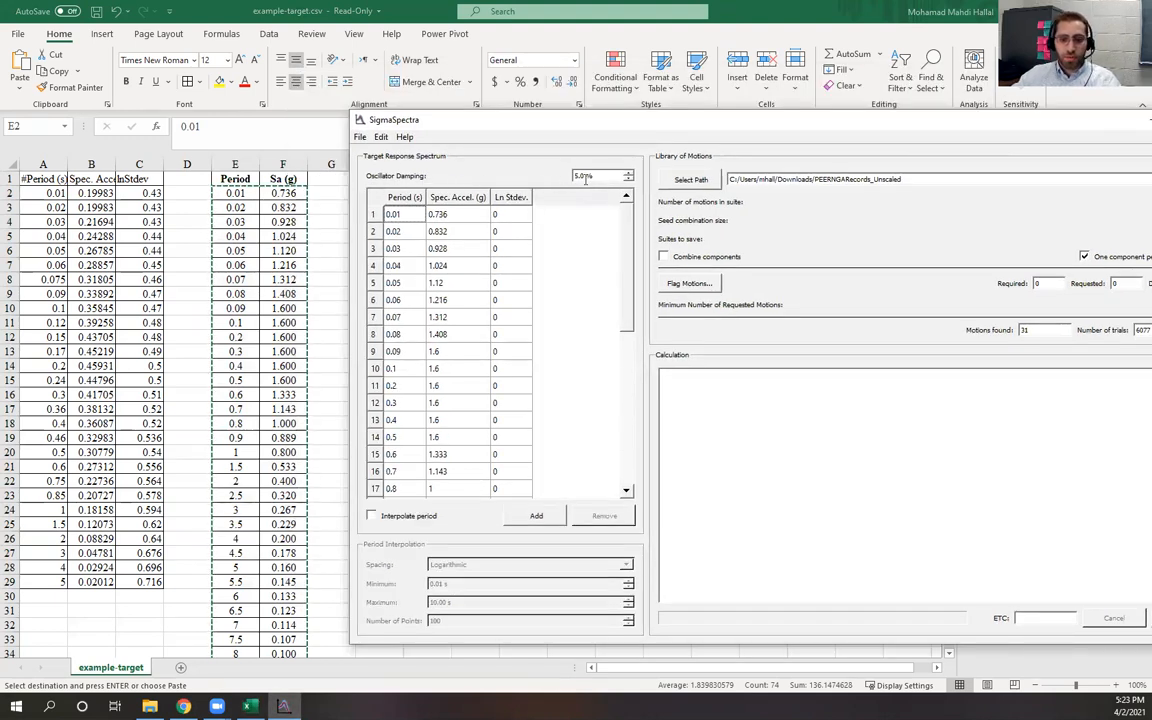
left_click_drag(593, 177, 566, 177)
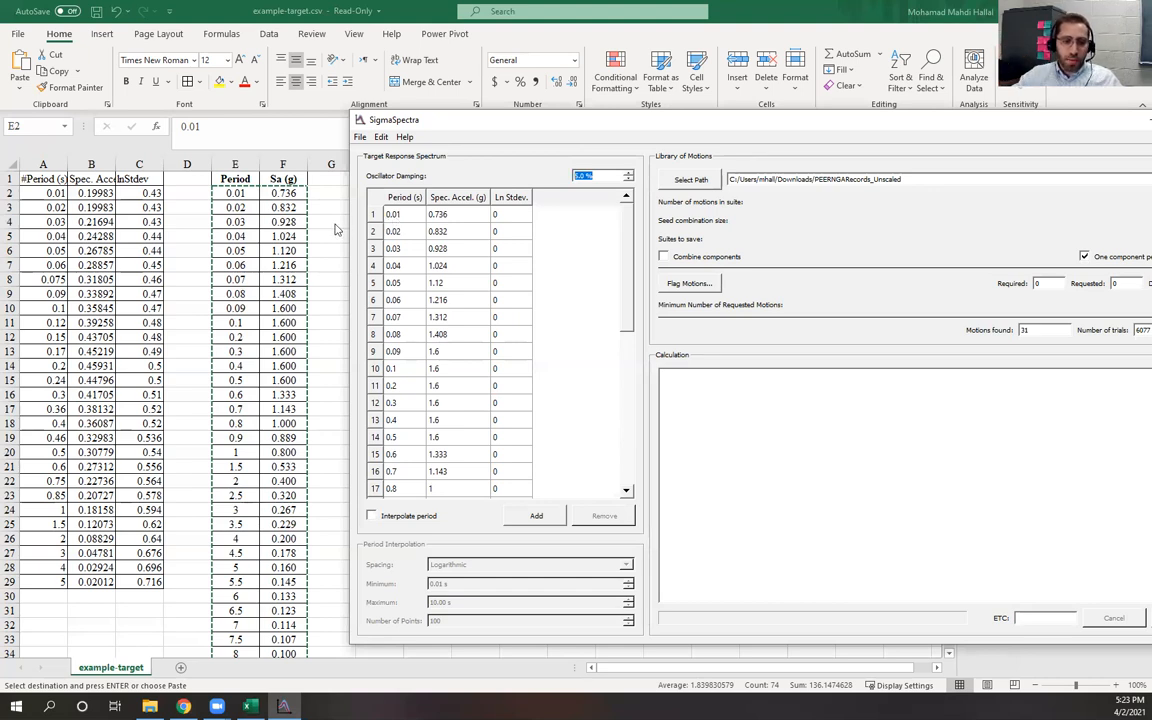
left_click(305, 206)
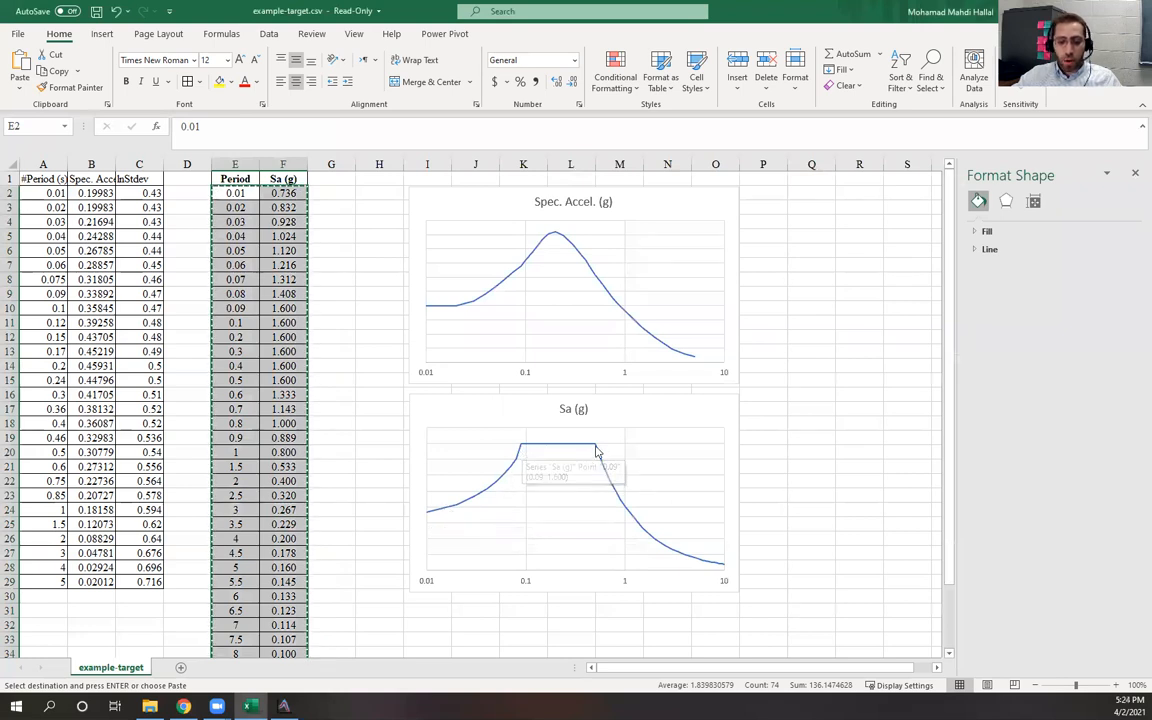
left_click(370, 395)
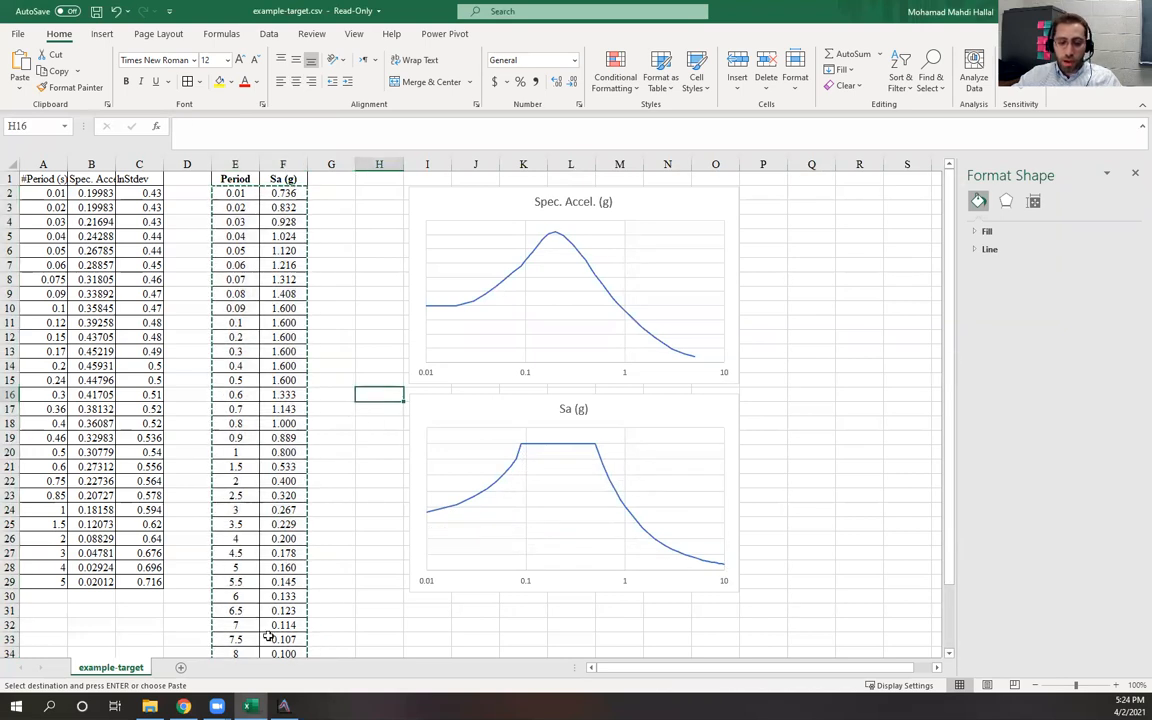
left_click(283, 706)
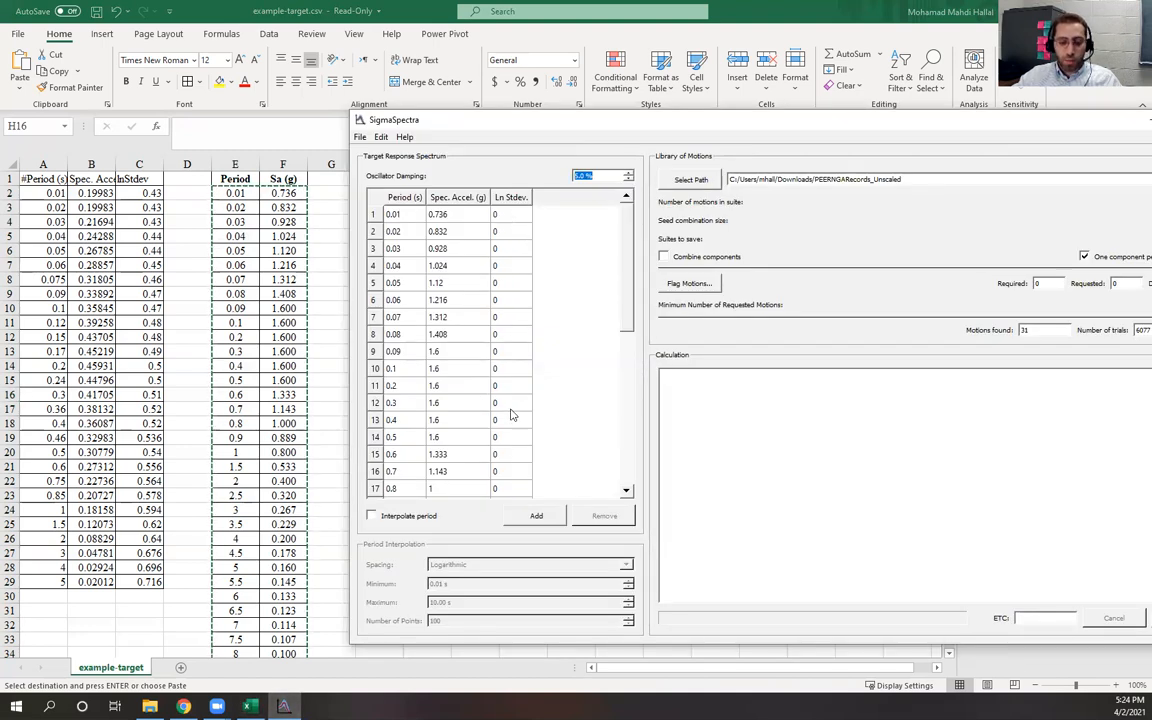
mouse_move(626, 250)
left_mouse_down()
mouse_move(623, 435)
mouse_move(623, 228)
left_mouse_up()
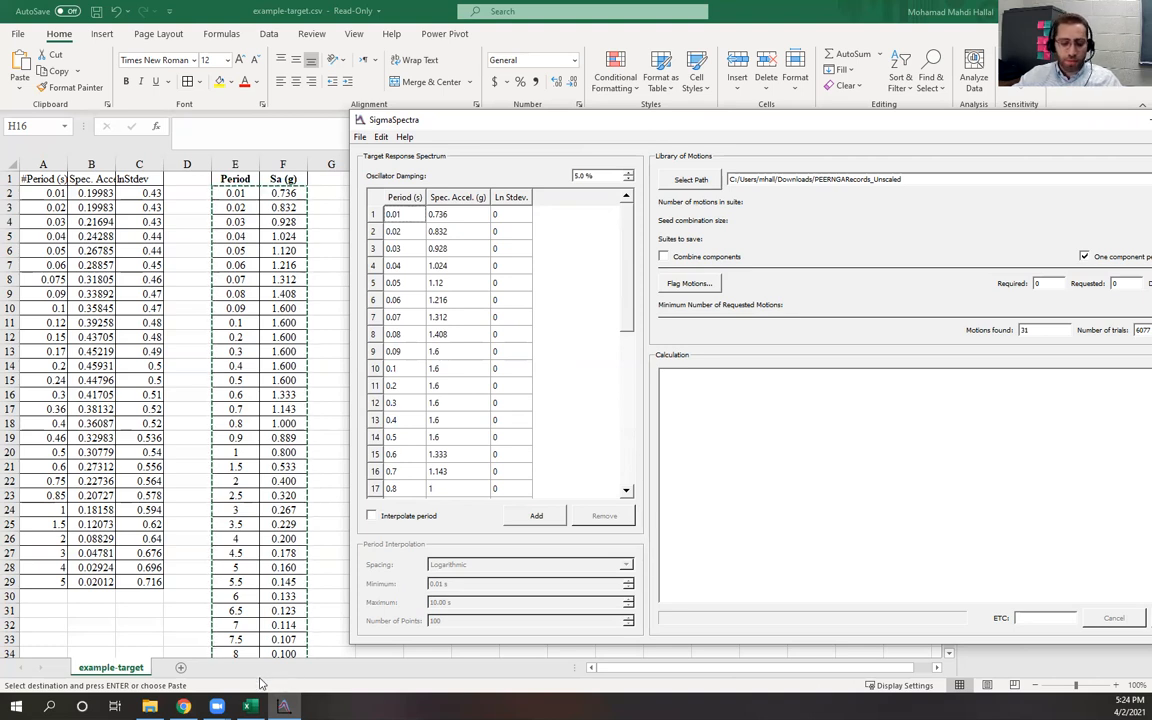
left_click(285, 705)
Copy the Period, Spec. Accel. and lnStdev values from cell A2 down to row 29 of the spreadsheet
left_click(184, 706)
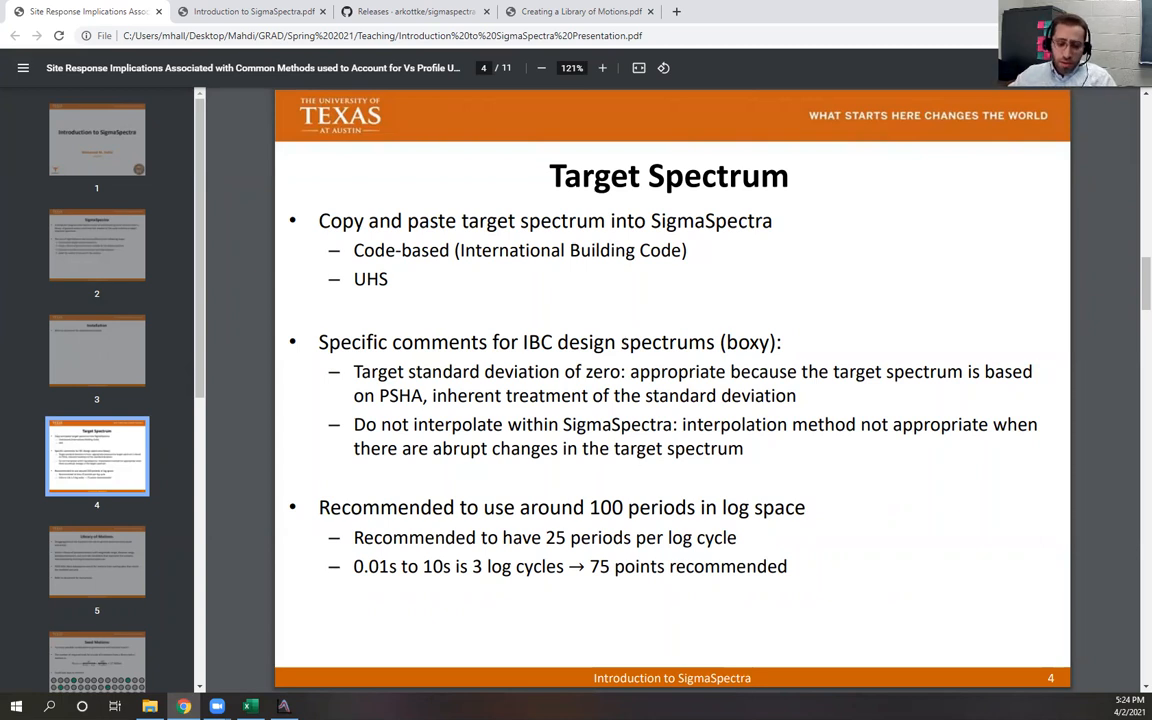
key("alt+Tab")
key("alt+Tab")
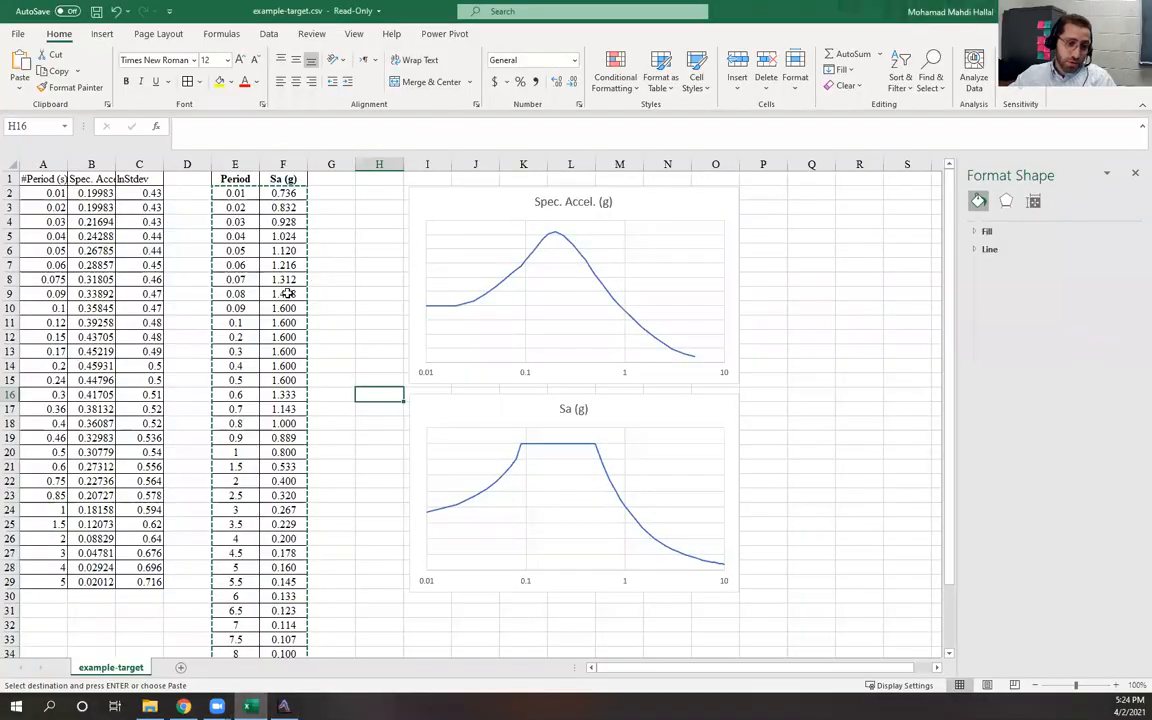
left_click(37, 193)
left_click_drag(37, 193, 147, 193)
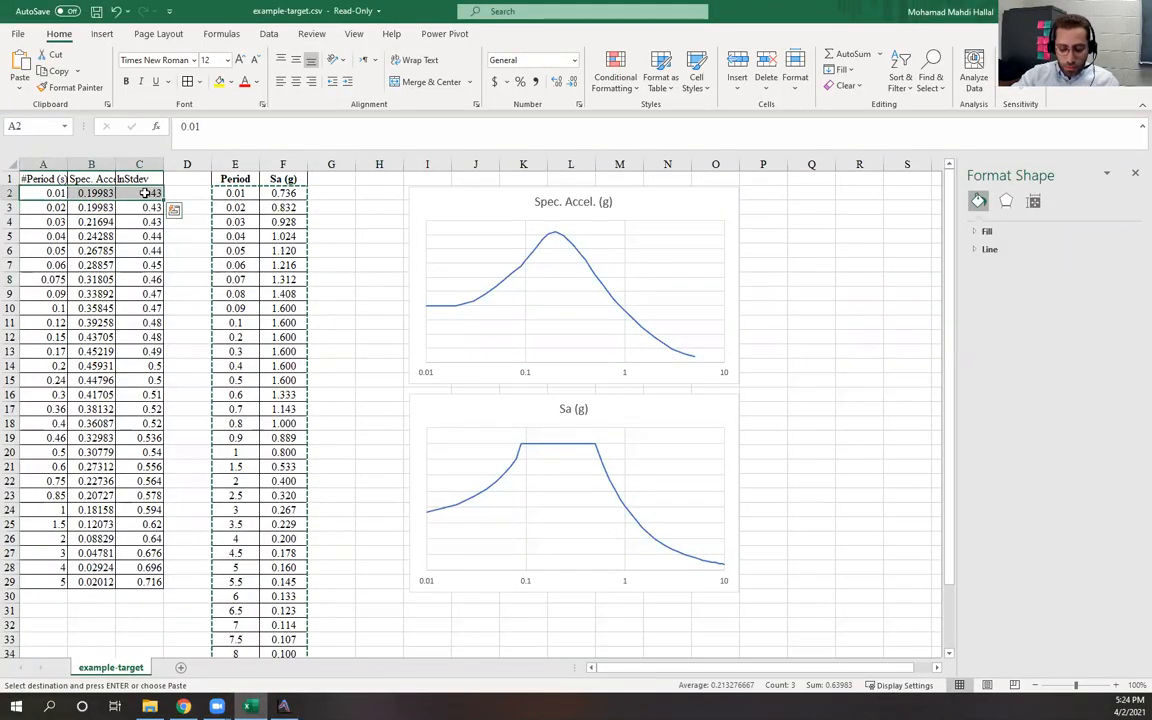
key("ctrl+shift+Down")
key("ctrl+c")
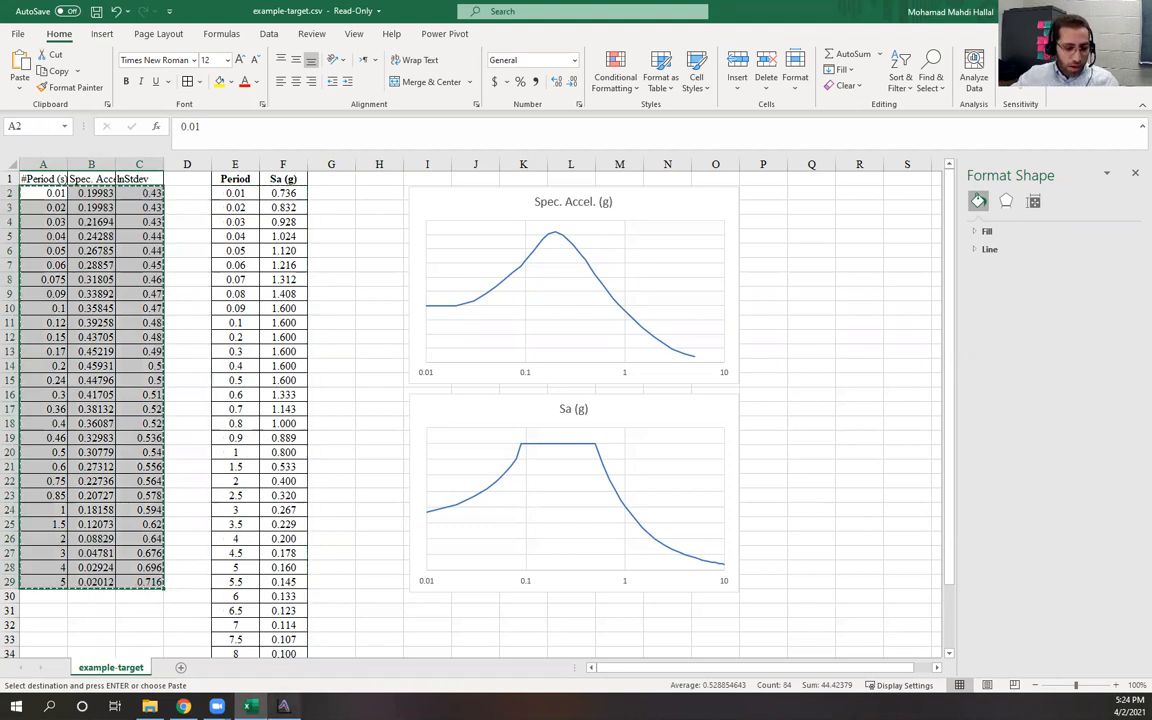
Replace the target spectrum table contents with the pasted Period, Spec. Accel. and lnStdev values
key("alt+Tab")
left_click(509, 352)
key("ctrl+a")
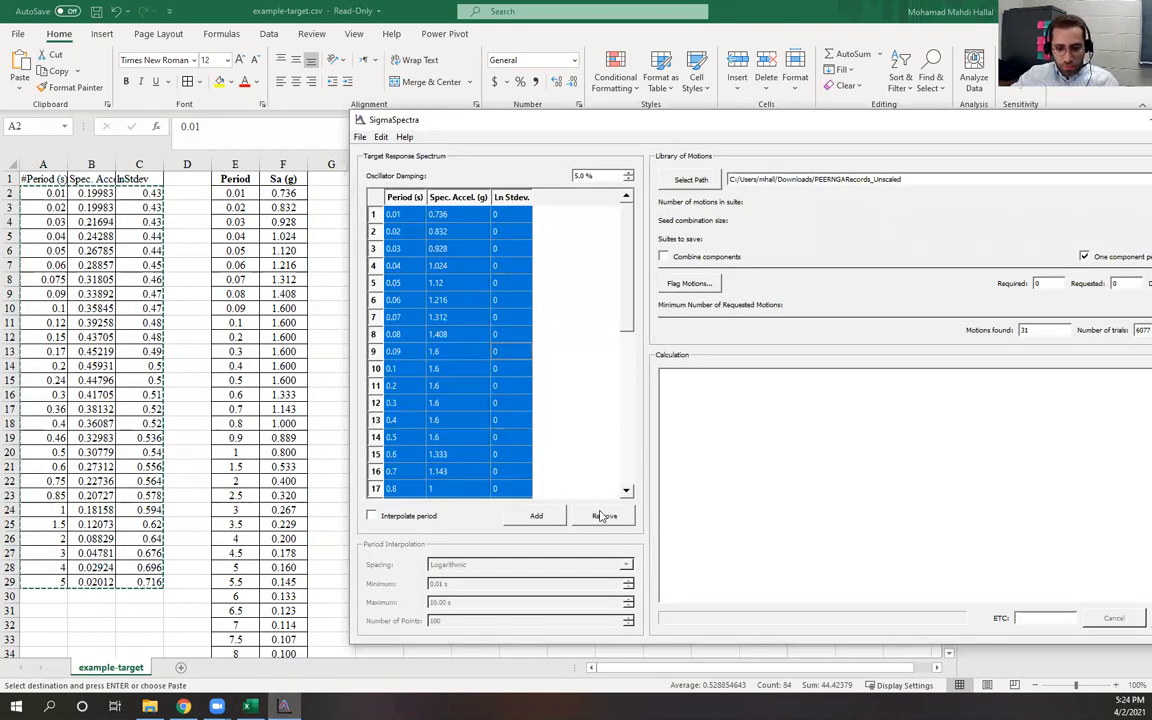
left_click(601, 516)
right_click(502, 266)
left_click(524, 289)
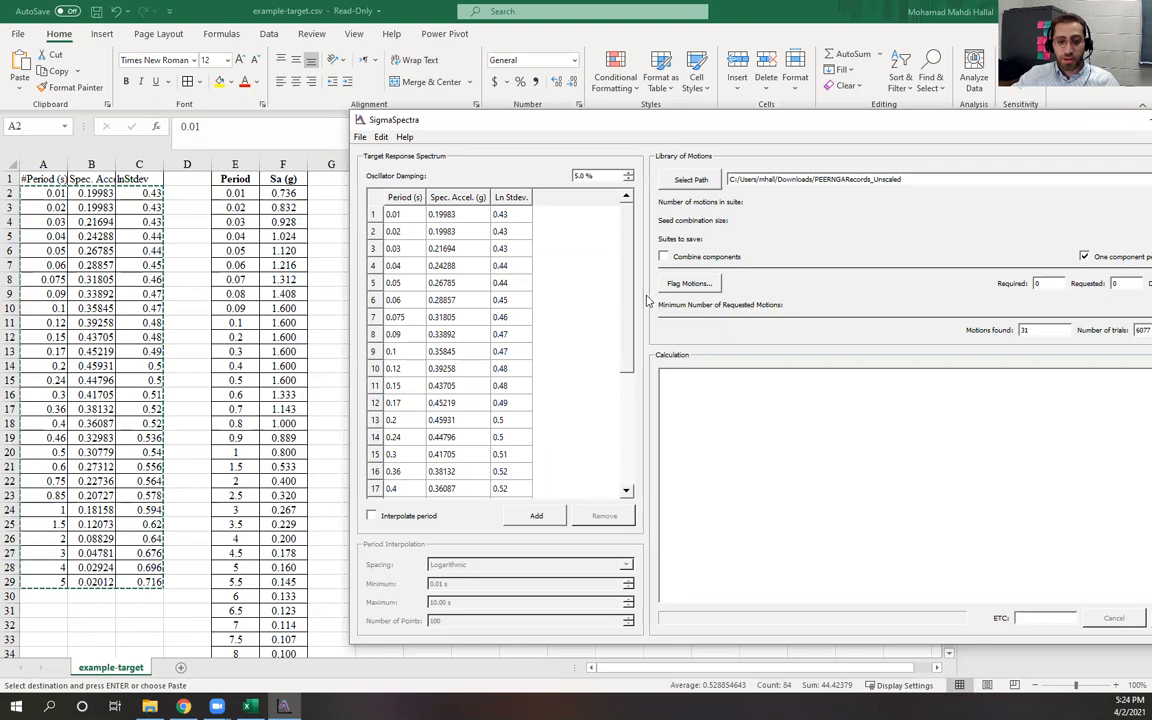
Scroll through the pasted target table and review the spreadsheet's Period and Sa (g) columns
left_click_drag(626, 300, 623, 437)
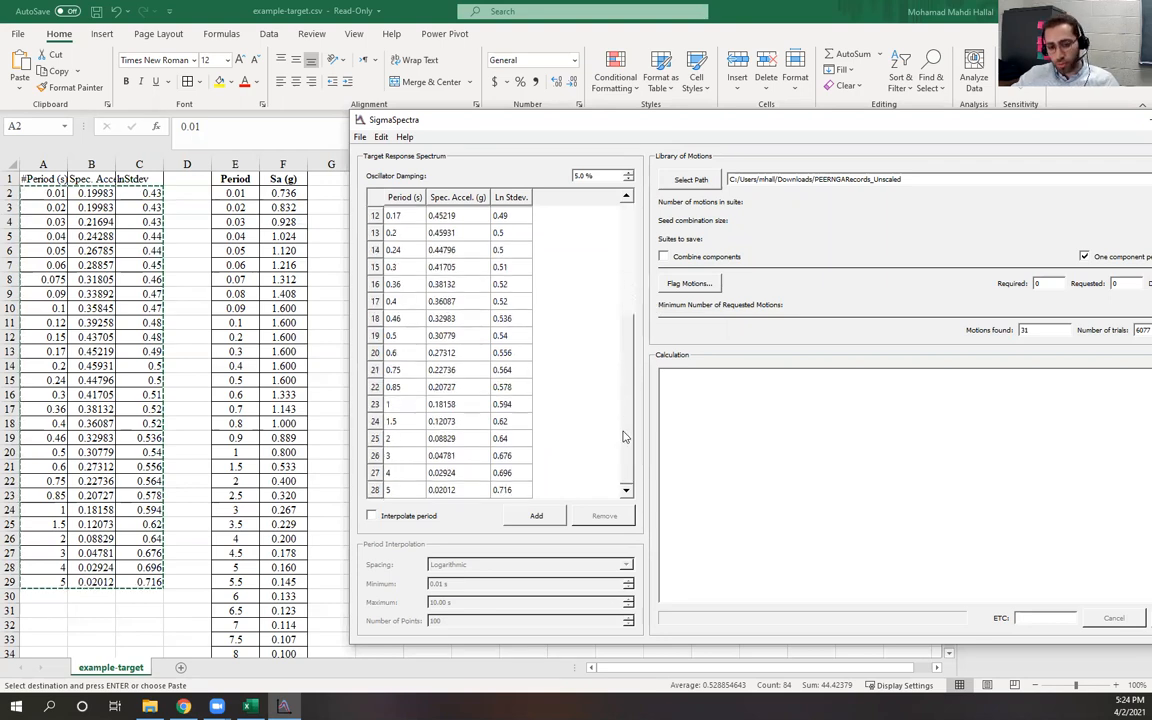
left_click(622, 301)
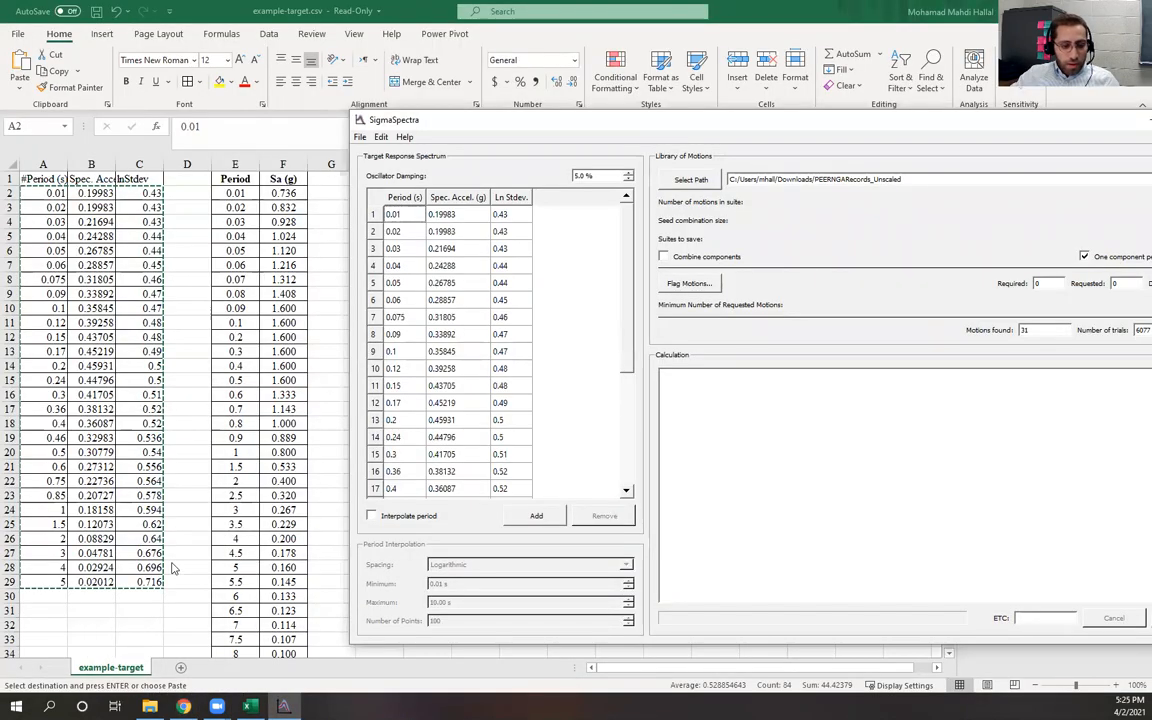
key("alt+Tab")
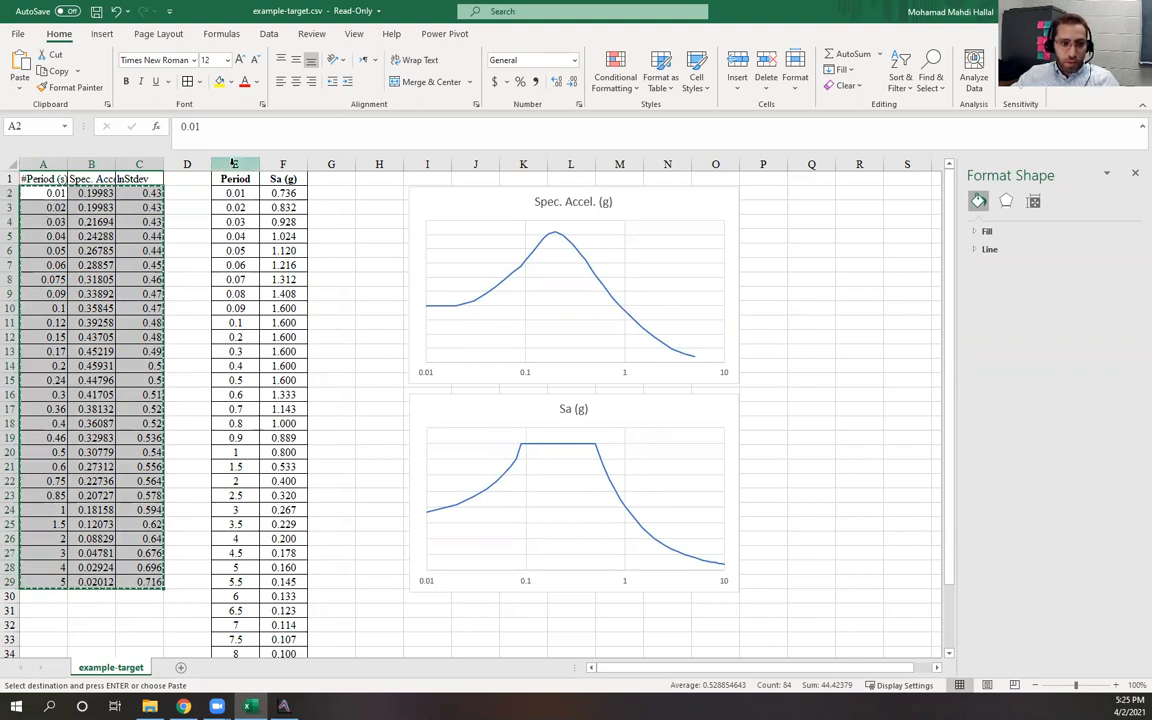
left_click_drag(231, 164, 283, 164)
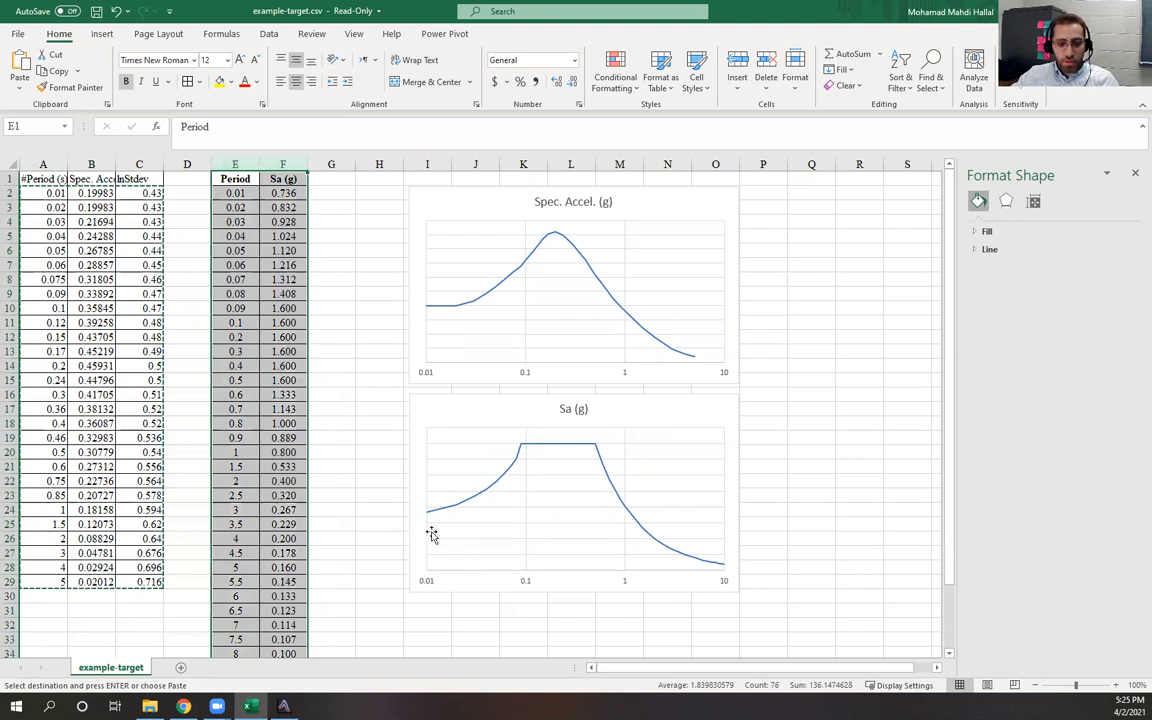
scroll(215, 503, "down", 7)
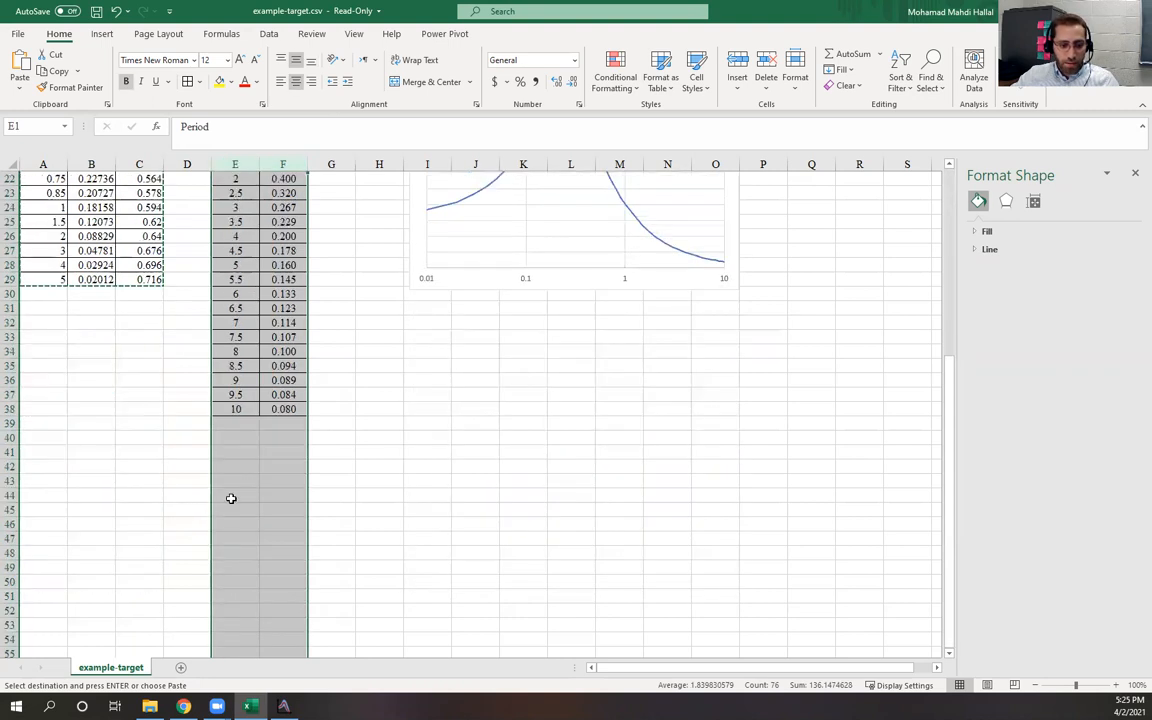
scroll(190, 396, "up", 7)
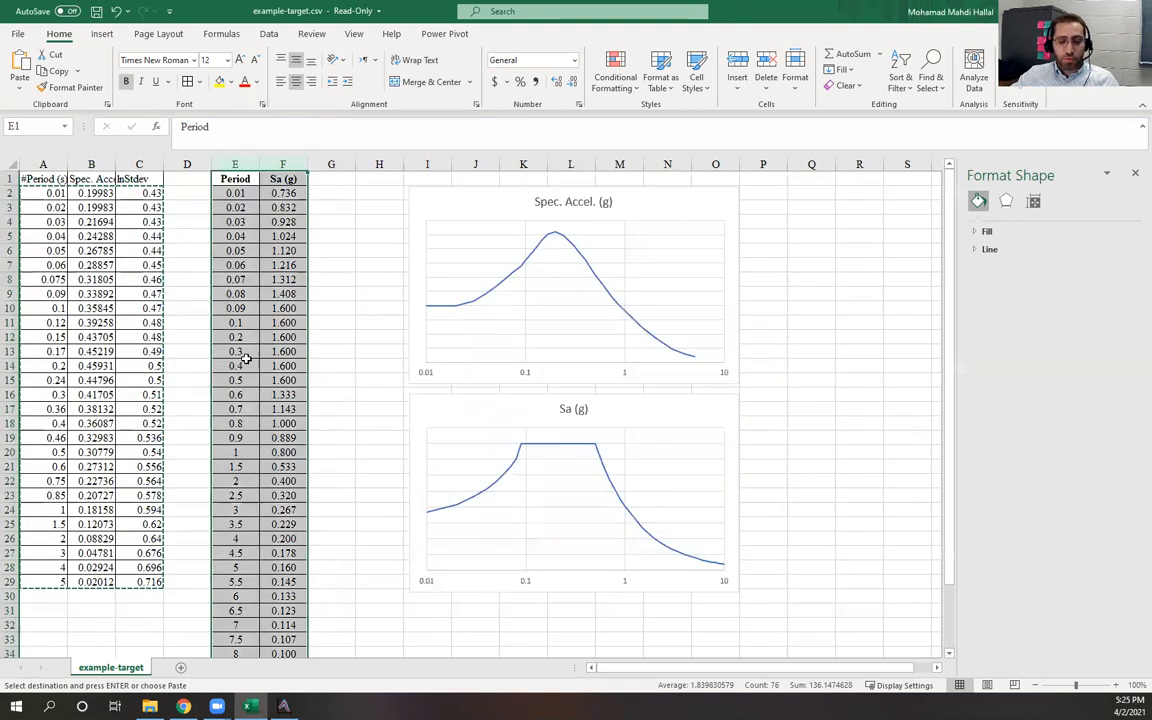
left_click(342, 291)
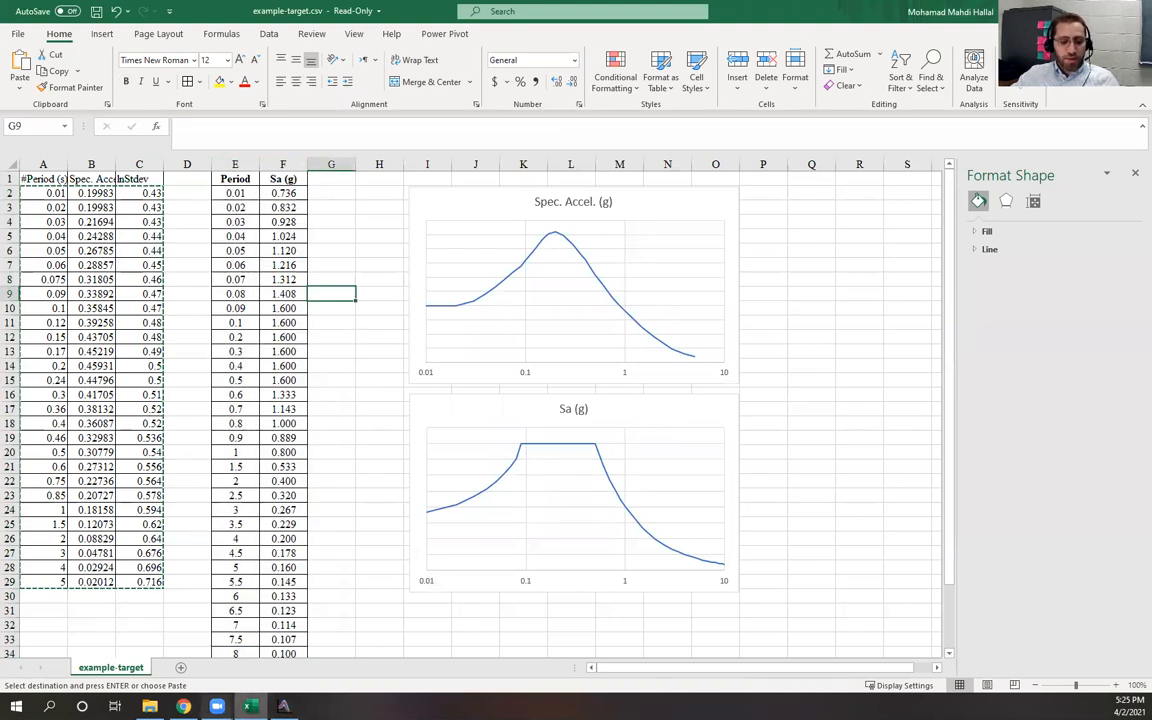
Review the Target Spectrum slide alongside the spreadsheet values and the SigmaSpectra target table
key("alt+Tab")
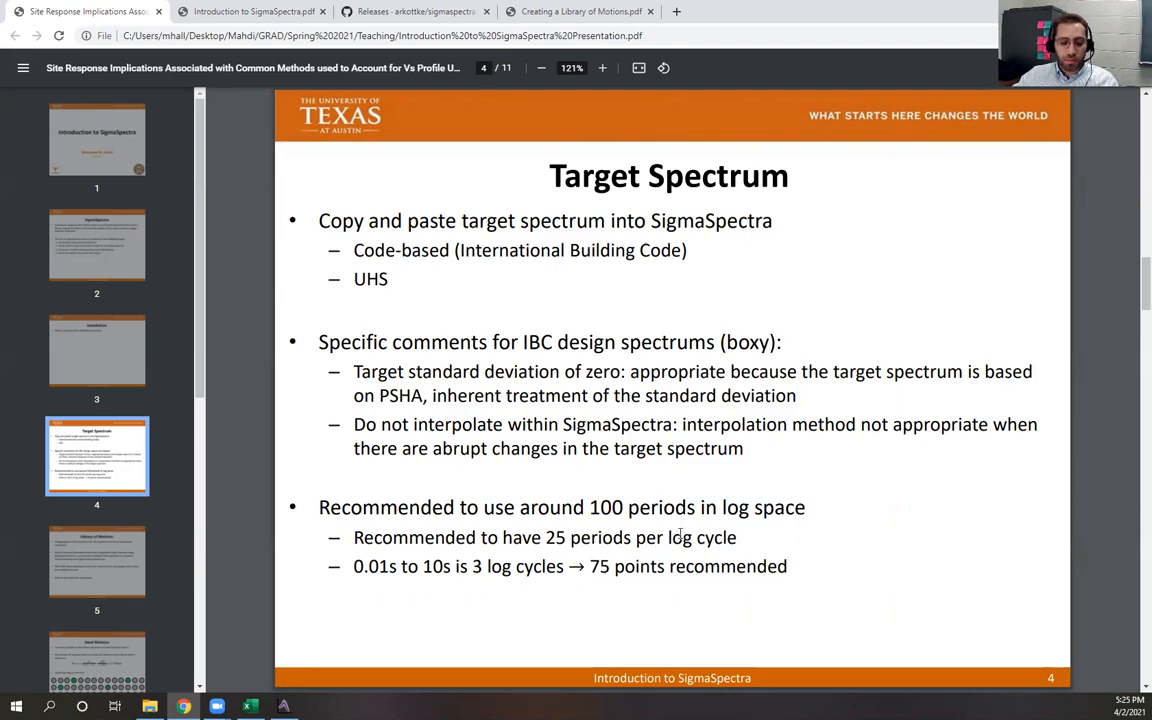
left_click(250, 706)
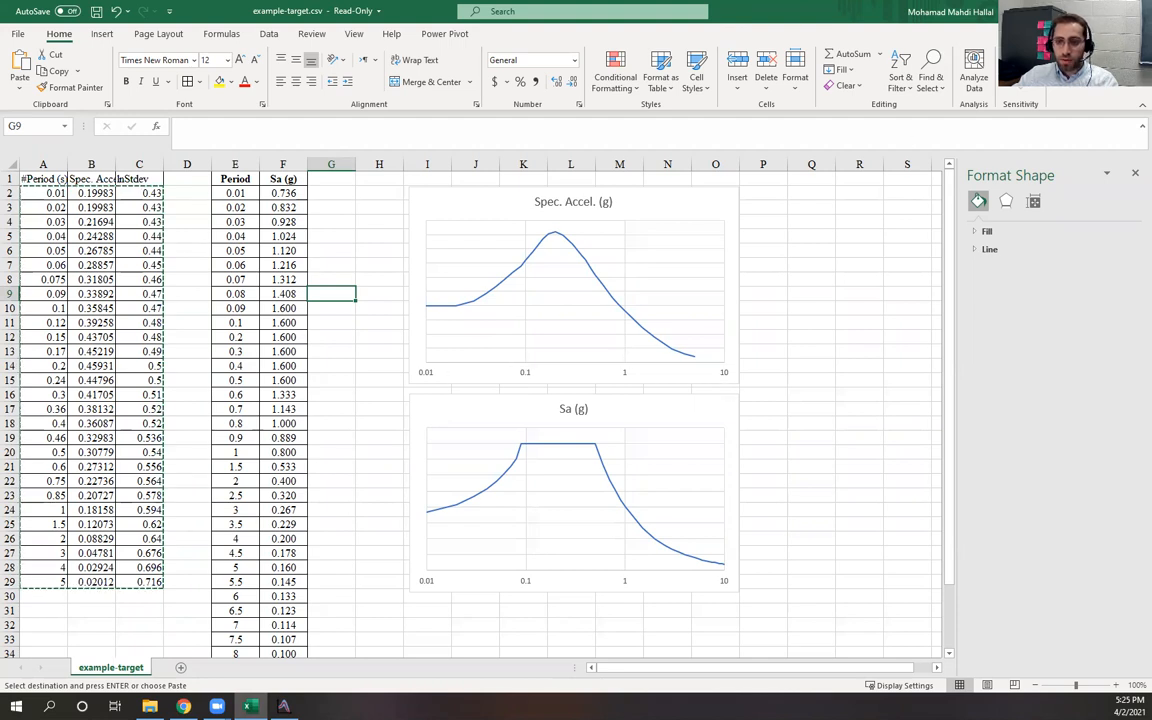
key("alt+Tab")
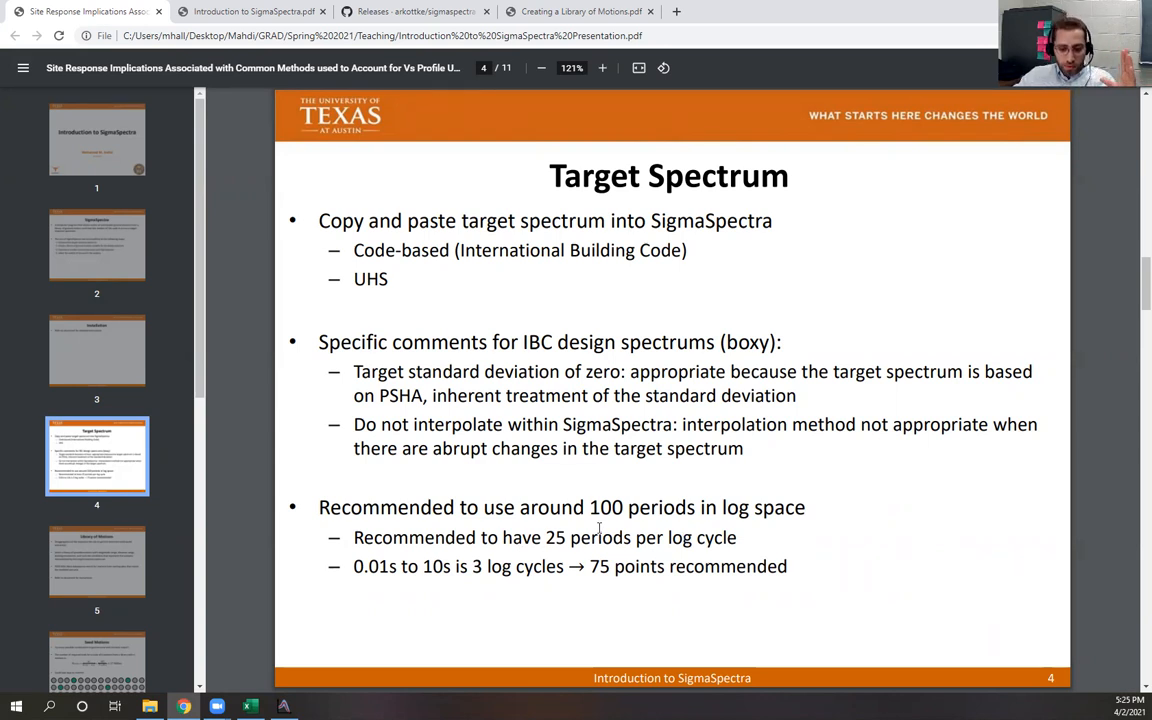
left_click(284, 706)
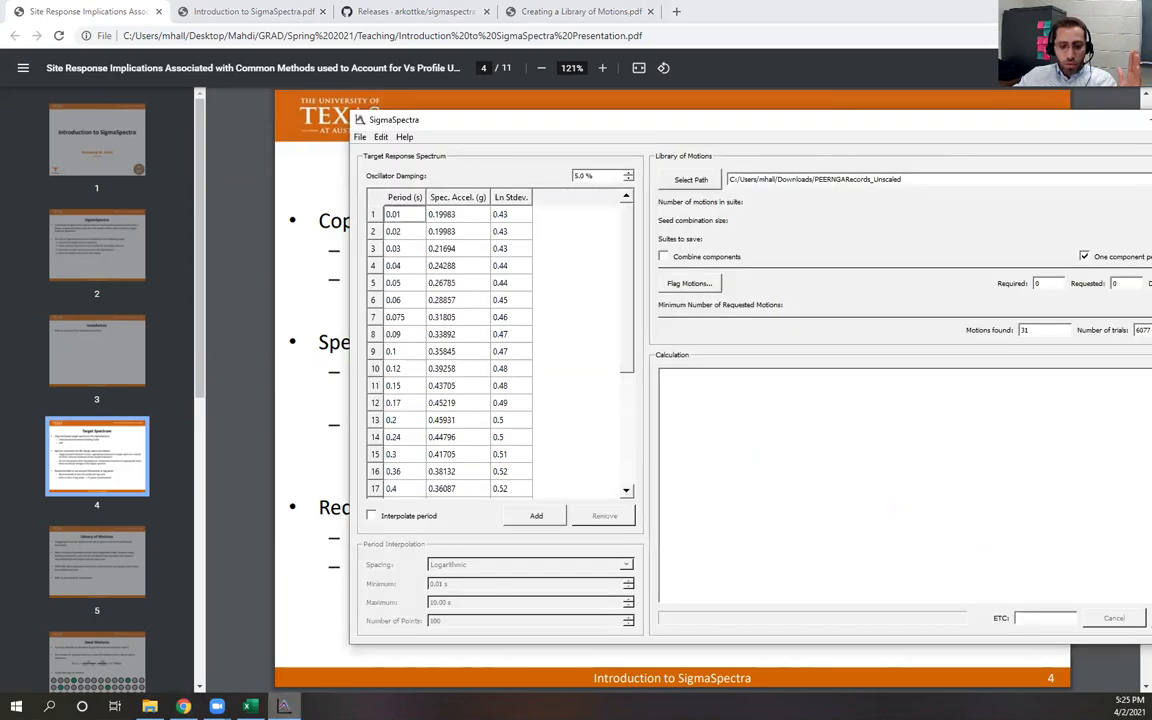
key("alt+Tab")
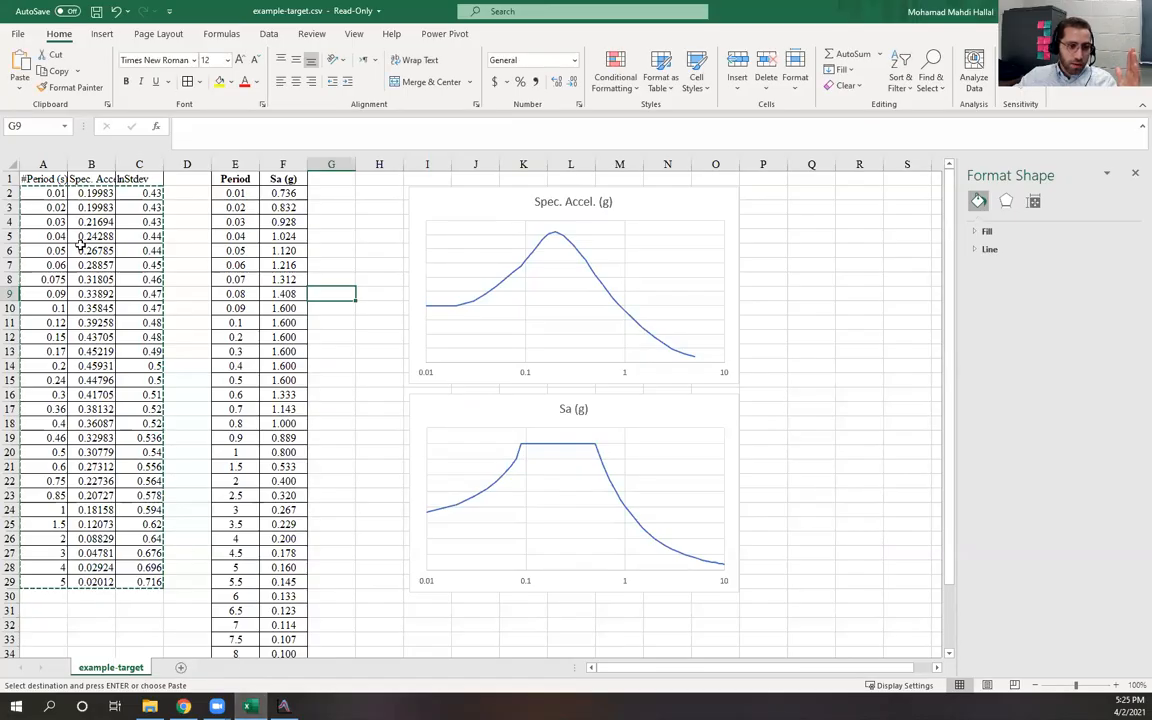
left_click_drag(136, 200, 45, 590)
key("alt+Tab")
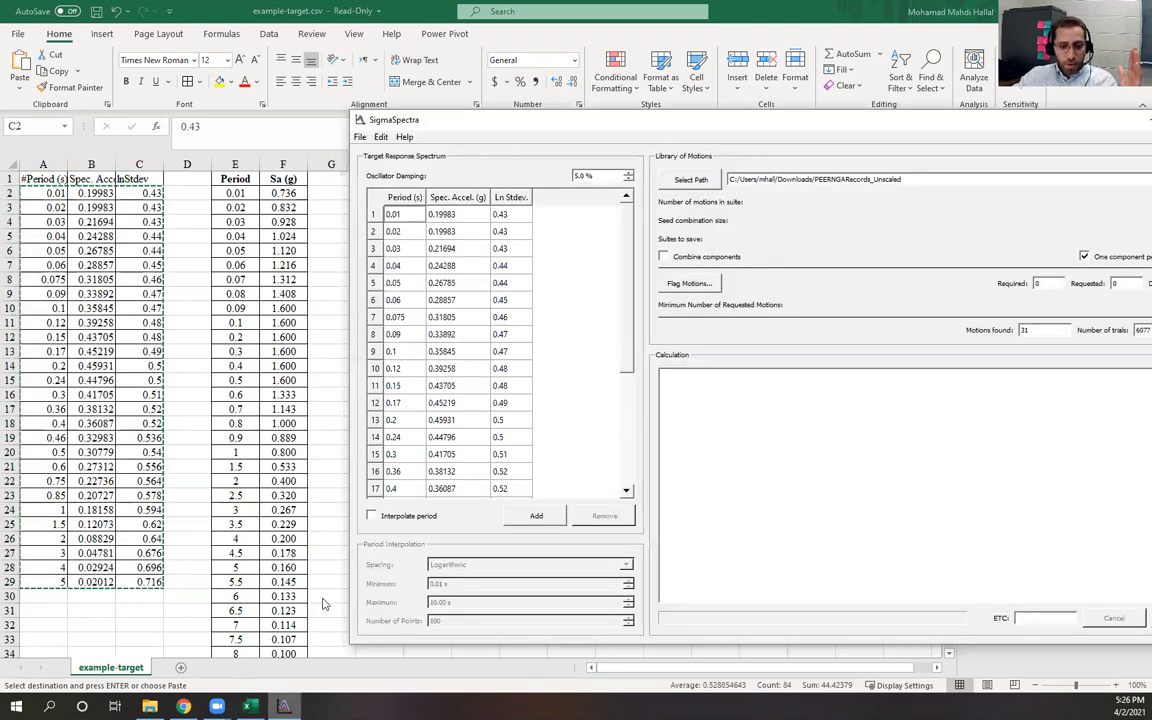
scroll(600, 320, "down", 5)
scroll(555, 339, "up", 6)
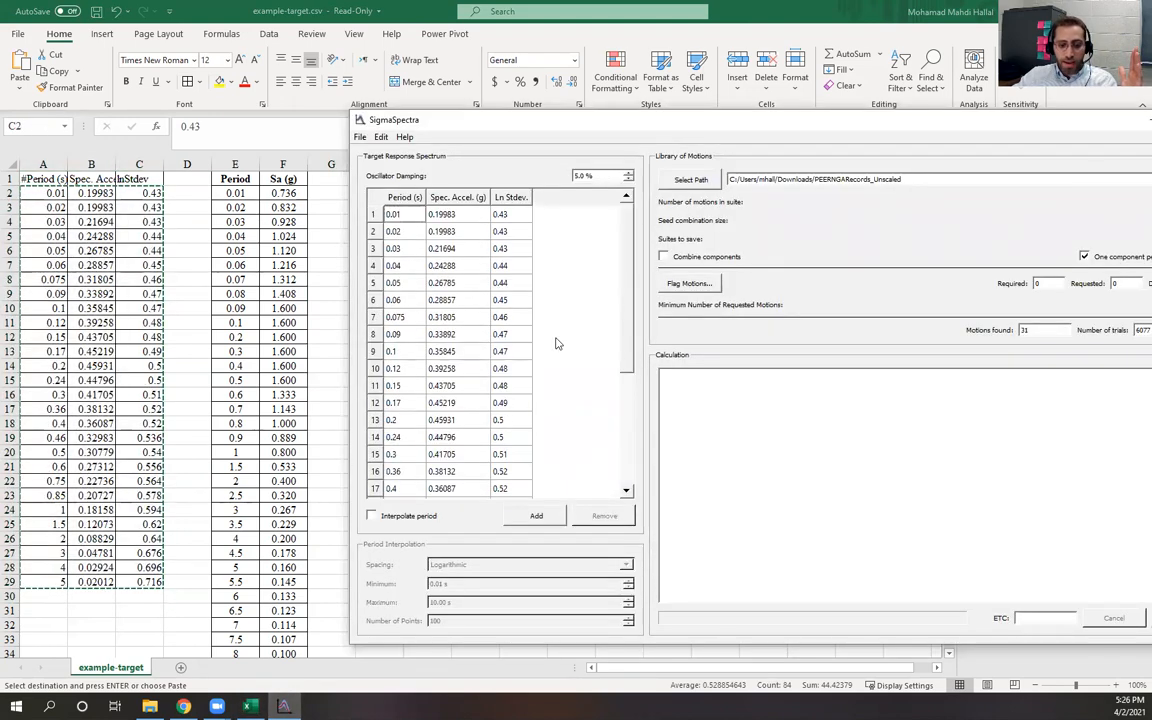
Enable period interpolation with Logarithmic spacing, a maximum period of 5 s and 65 points
left_click(372, 516)
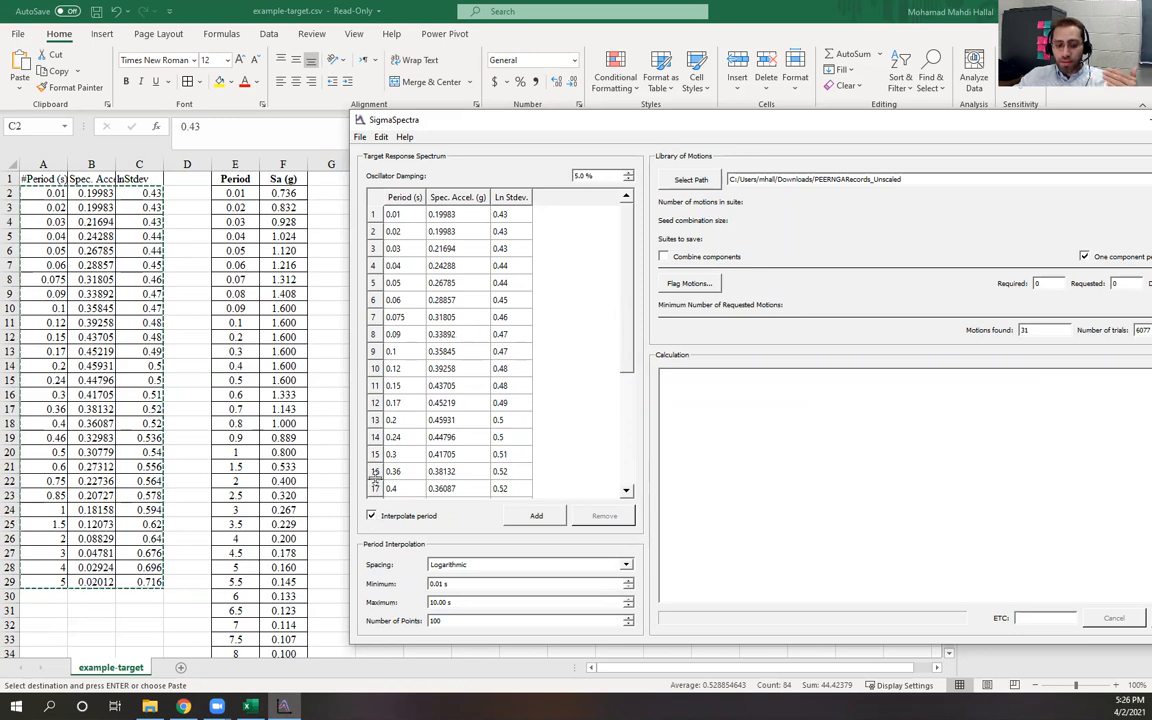
left_click(479, 566)
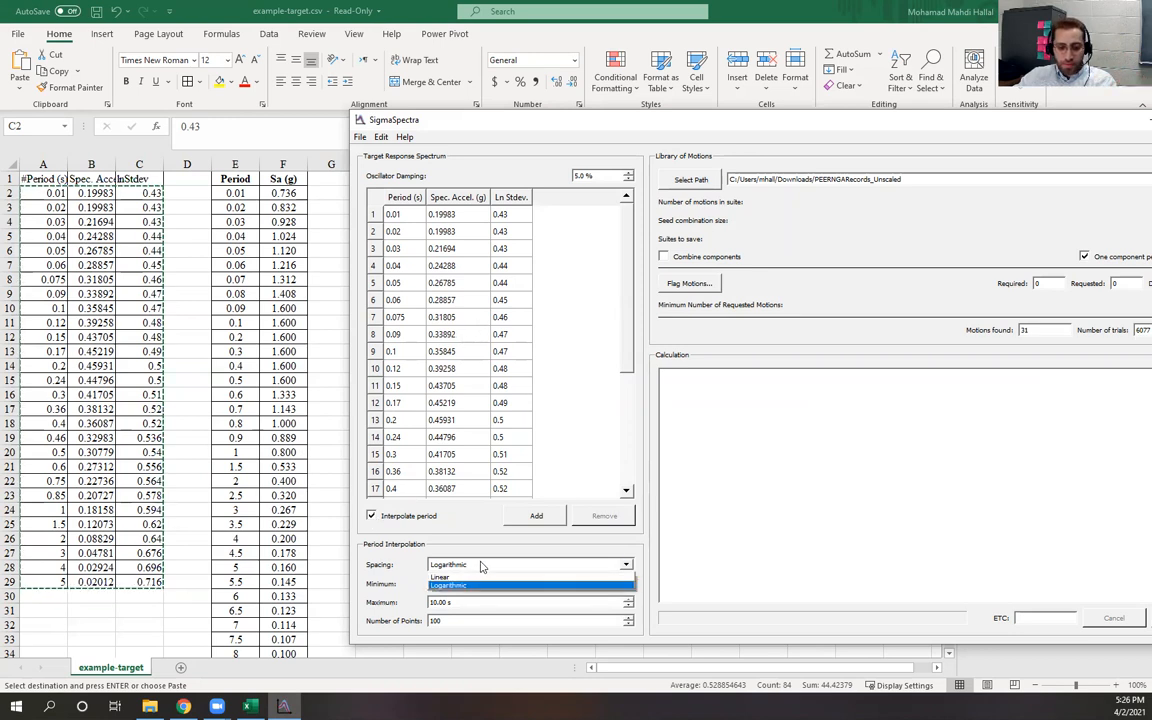
left_click(468, 586)
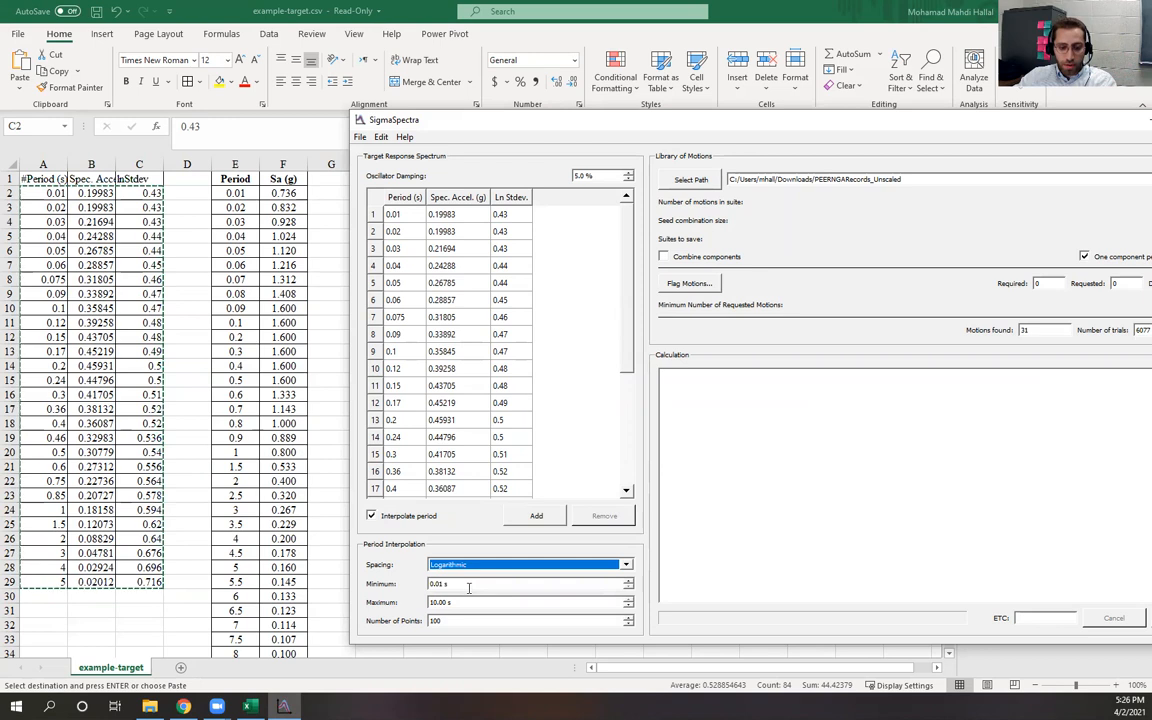
key("Tab")
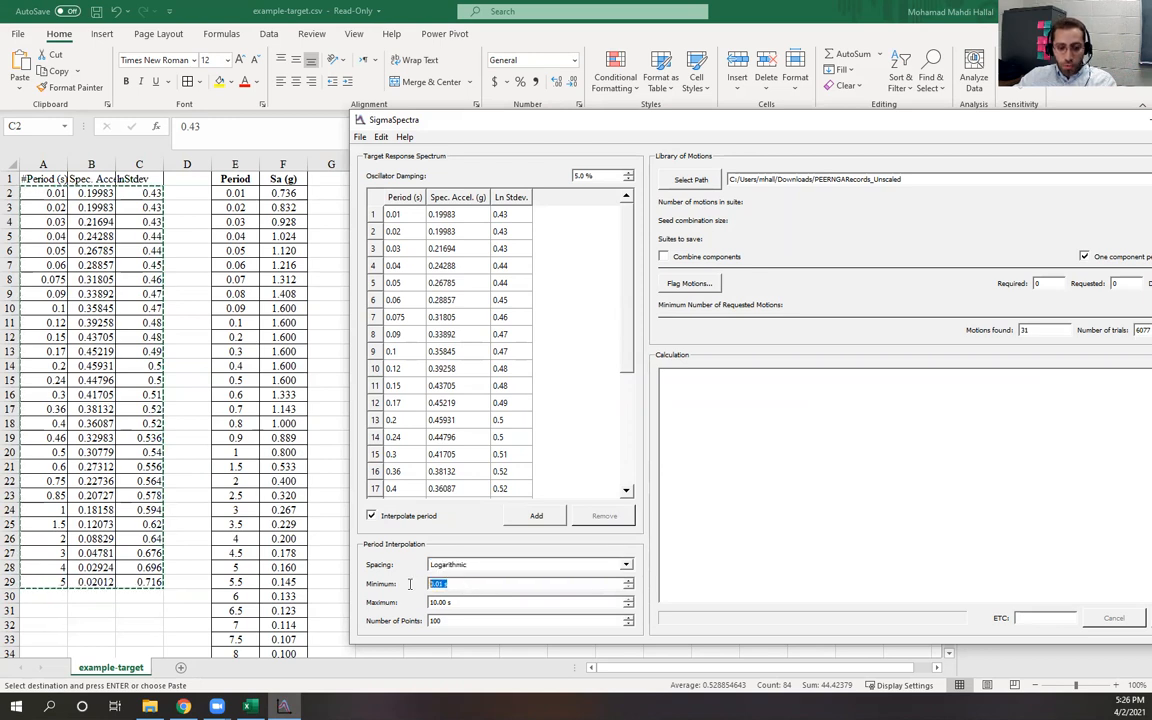
left_click(611, 292)
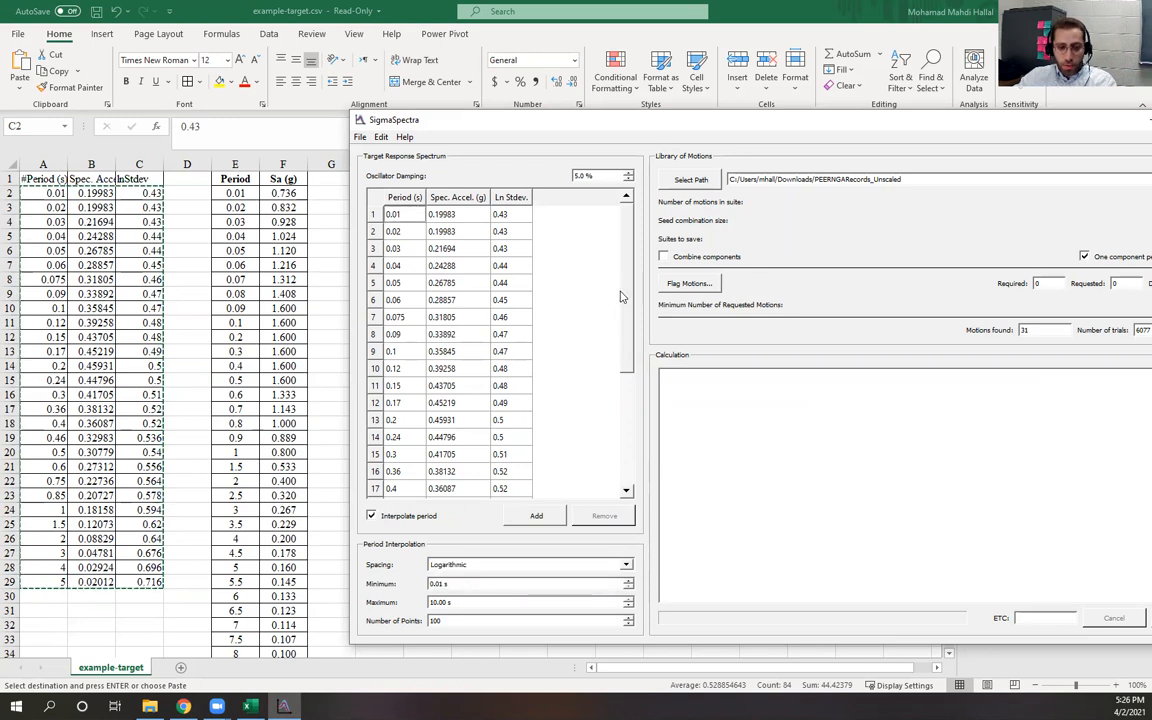
left_click_drag(625, 288, 590, 487)
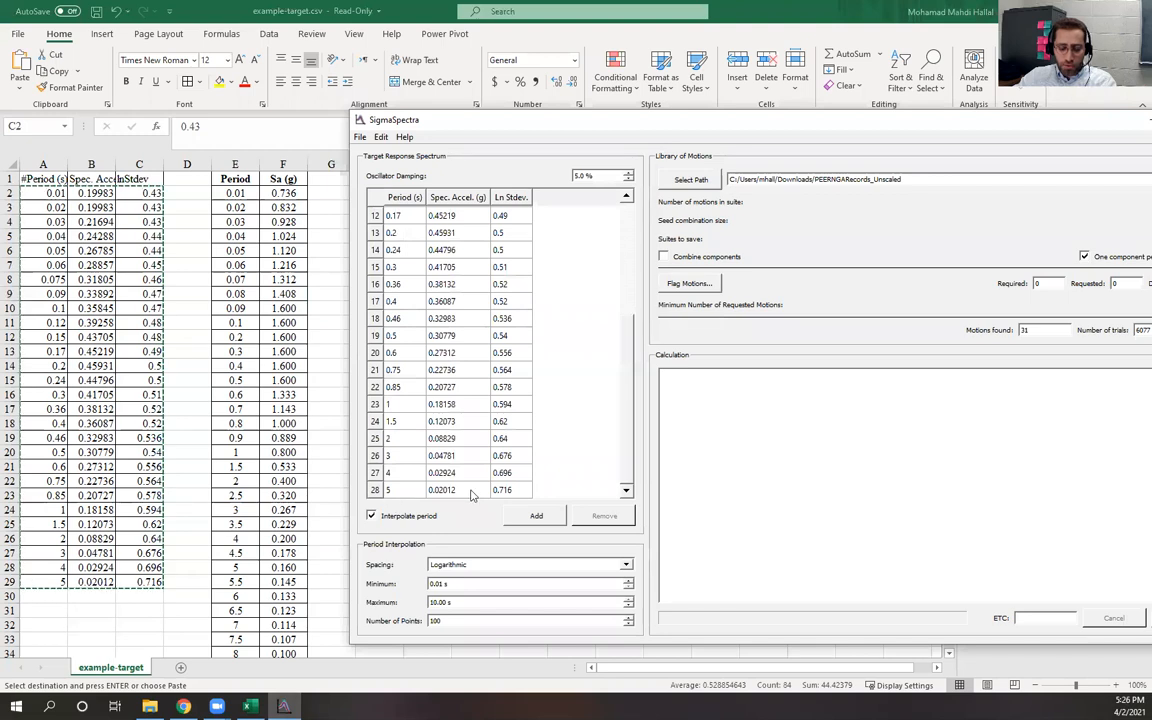
left_click_drag(480, 604, 355, 607)
type("5")
key("Tab")
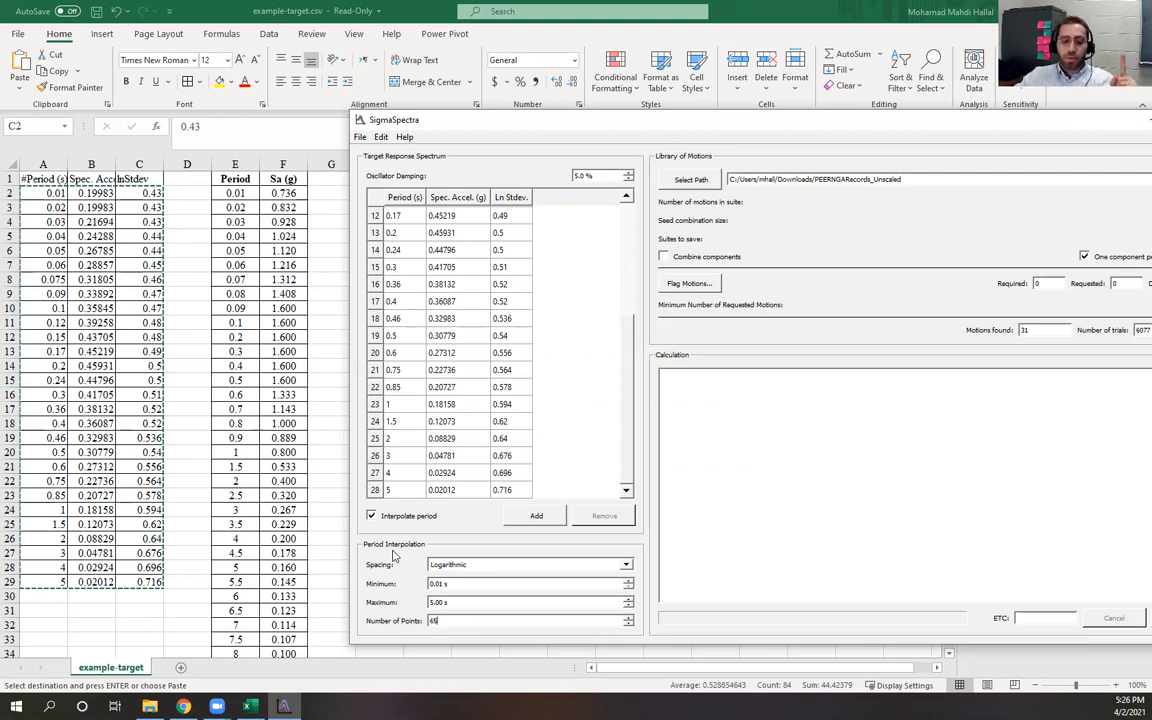
Inspect the spreadsheet's spectrum charts and the Target Spectrum slide recommendations
left_click(320, 227)
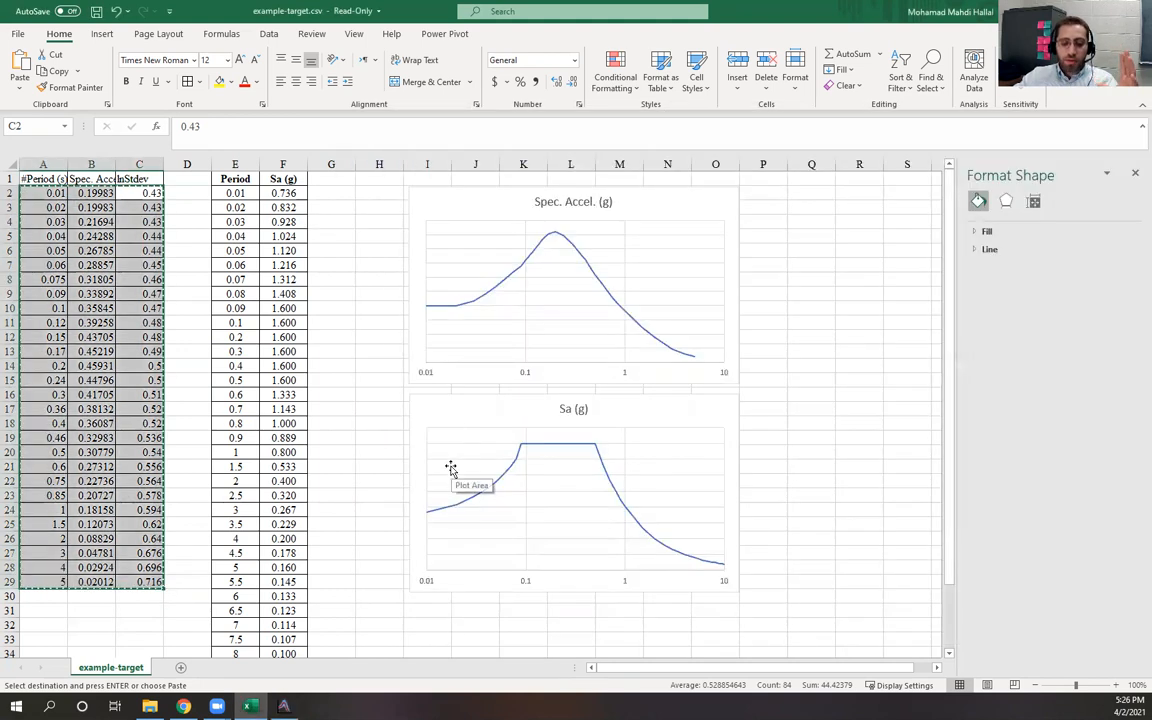
left_click(379, 489)
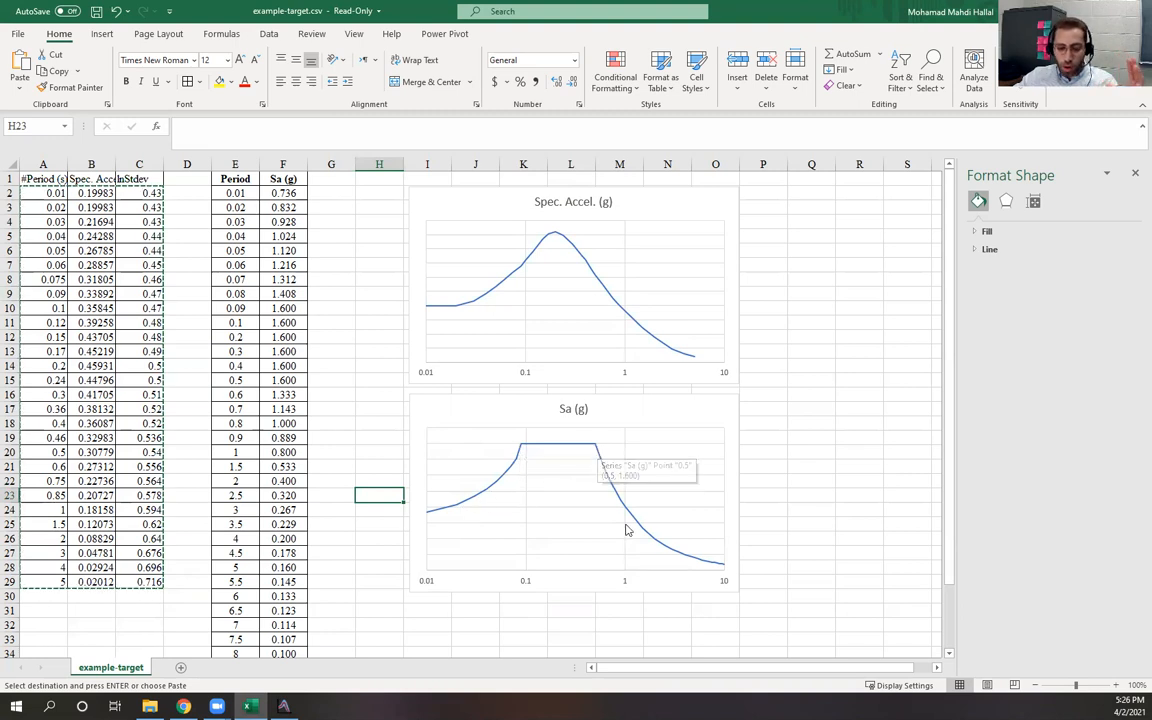
left_click(183, 706)
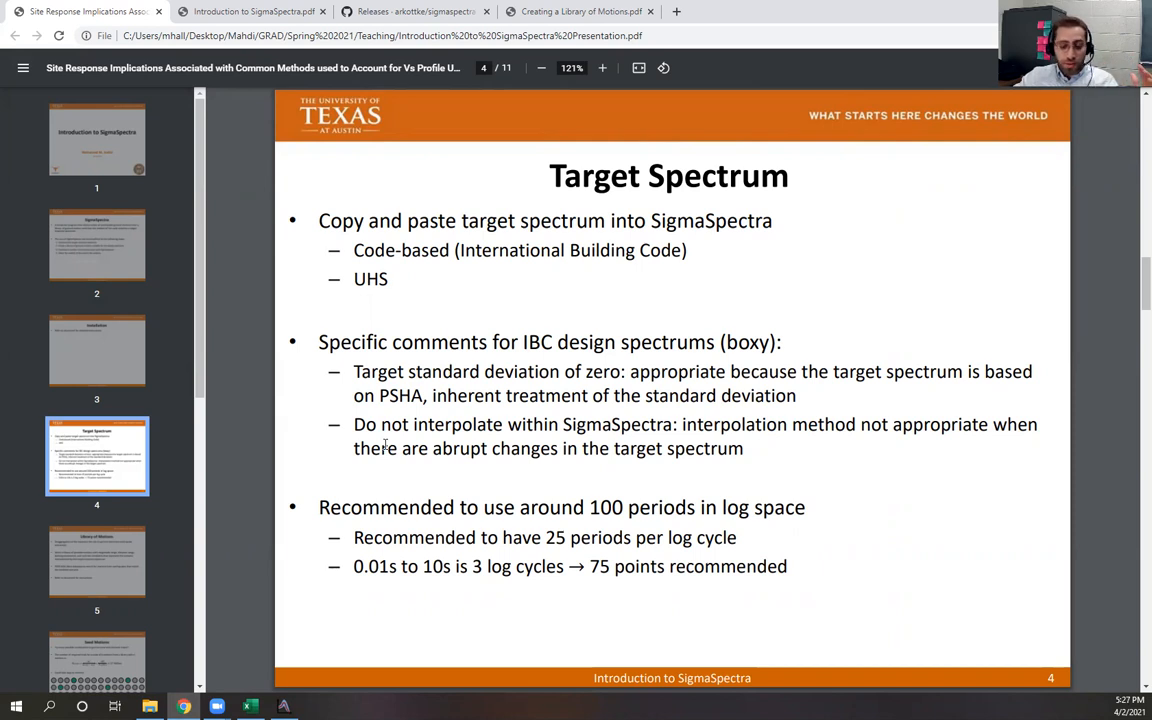
key("alt+Tab")
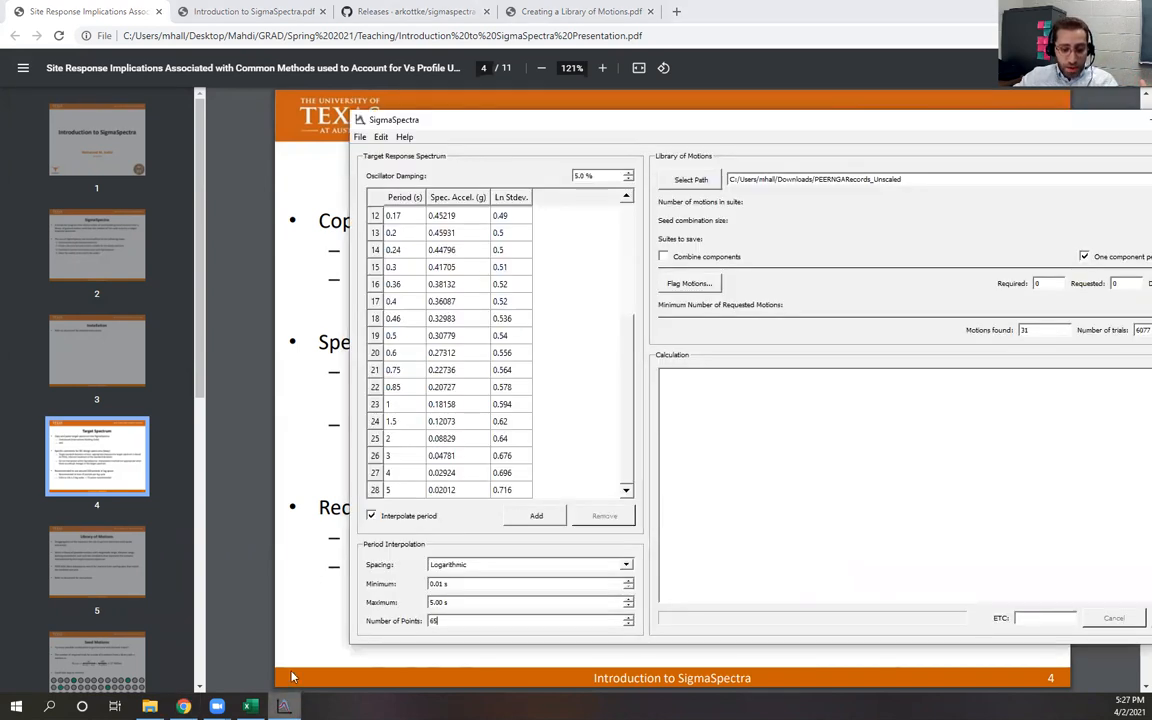
Turn off period interpolation for the target spectrum
left_click(372, 516)
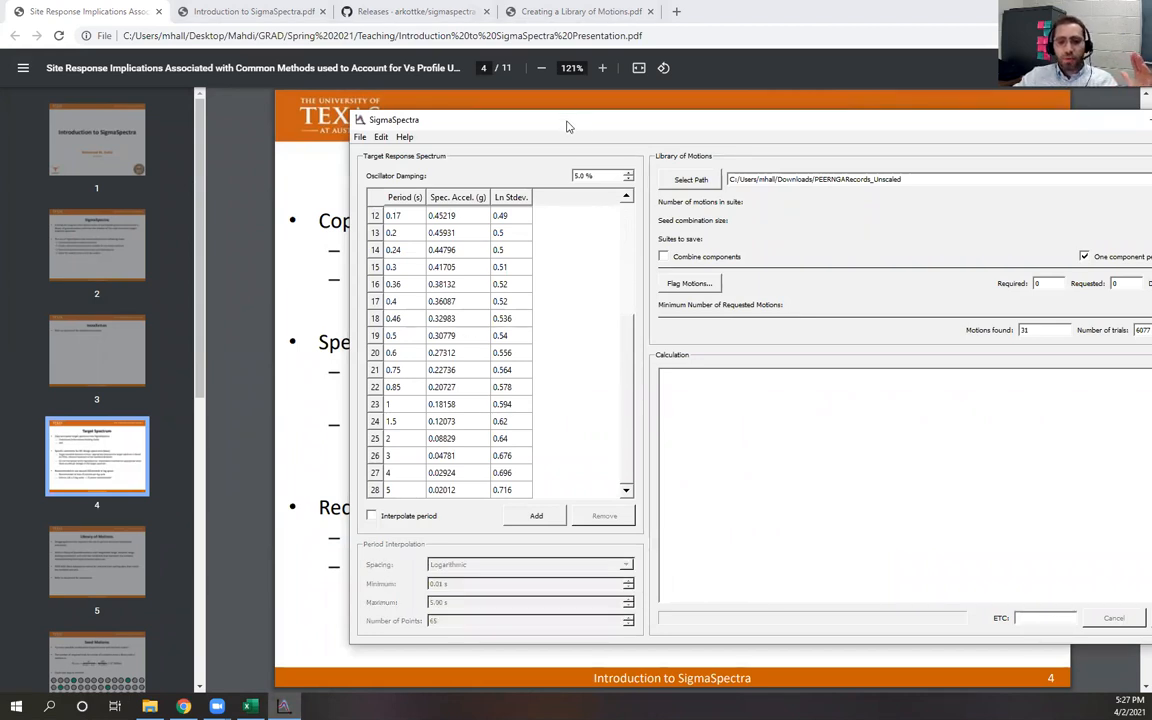
left_click_drag(566, 126, 458, 126)
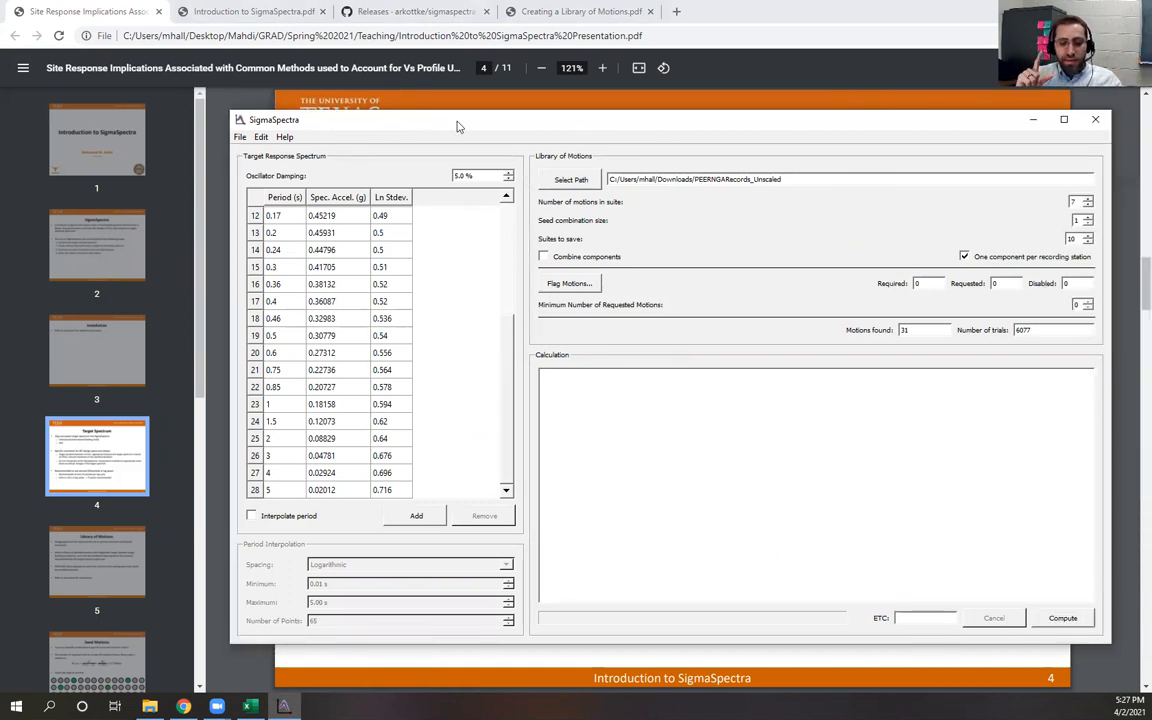
Compare the SigmaSpectra target table against the spreadsheet values and charts
key("alt+Tab")
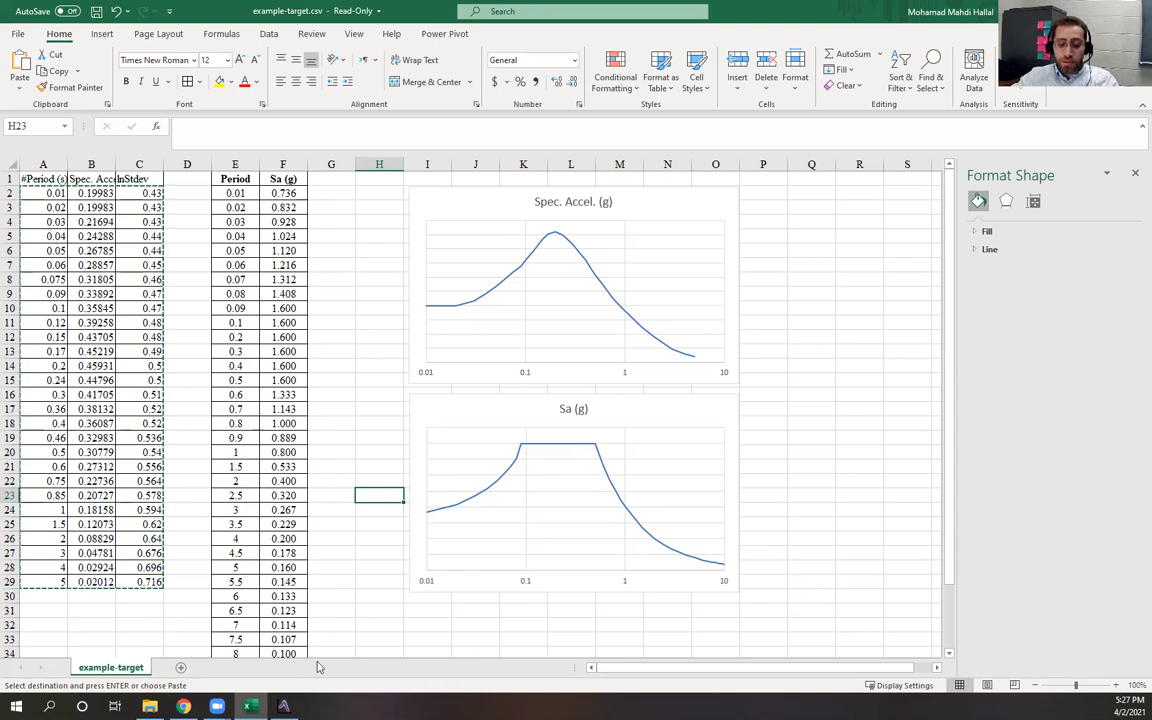
key("alt+Tab")
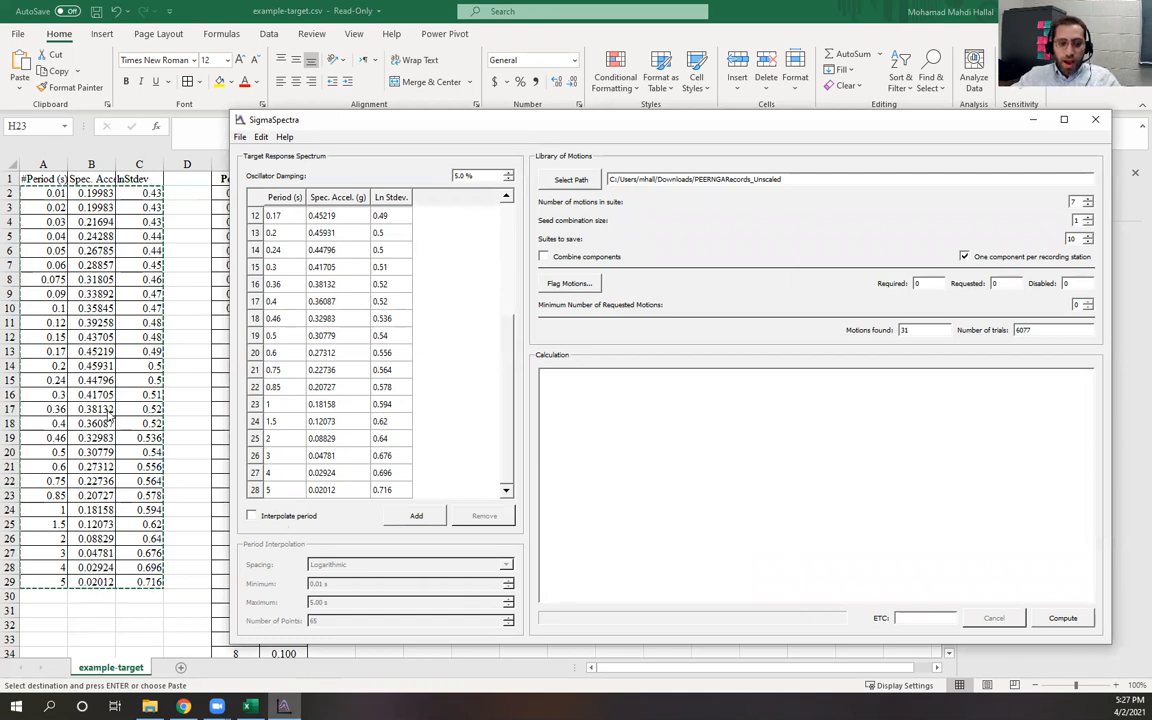
key("alt+Tab")
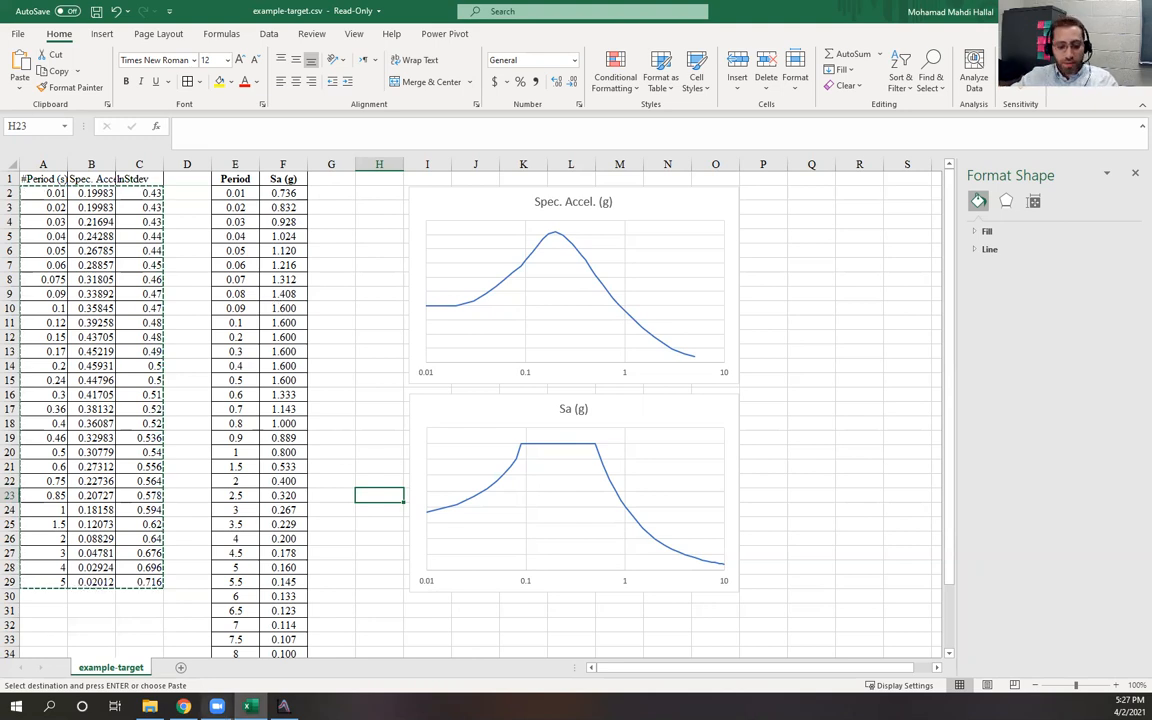
left_click(283, 706)
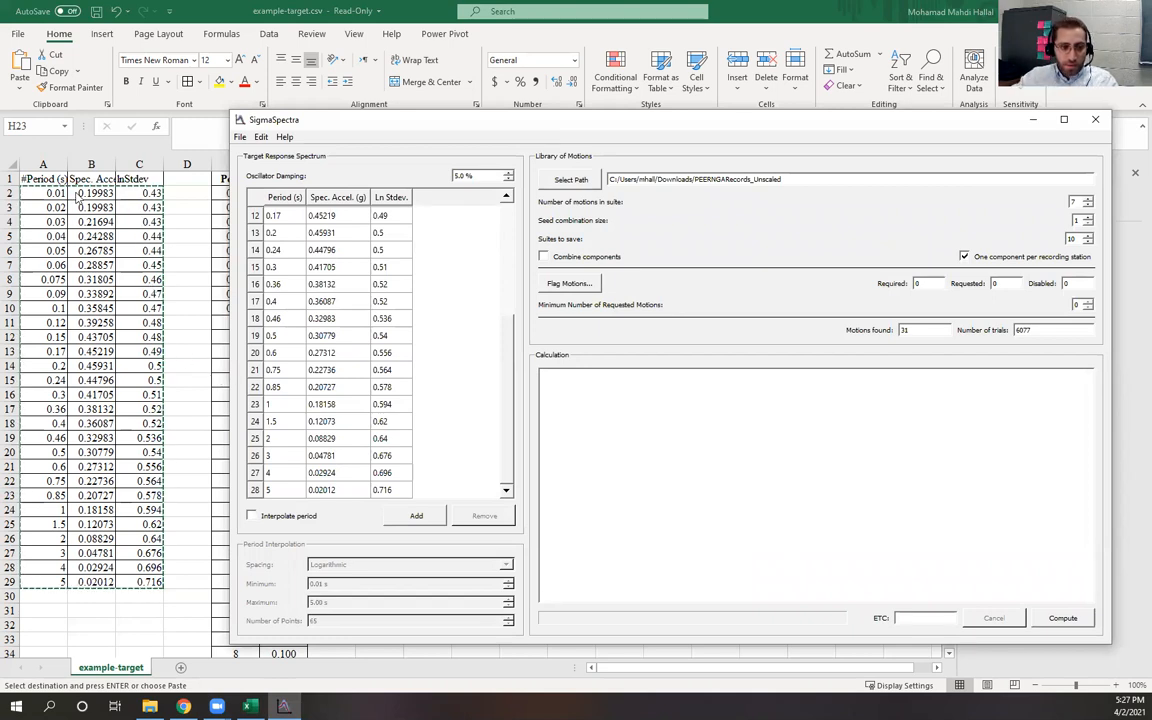
left_click(185, 391)
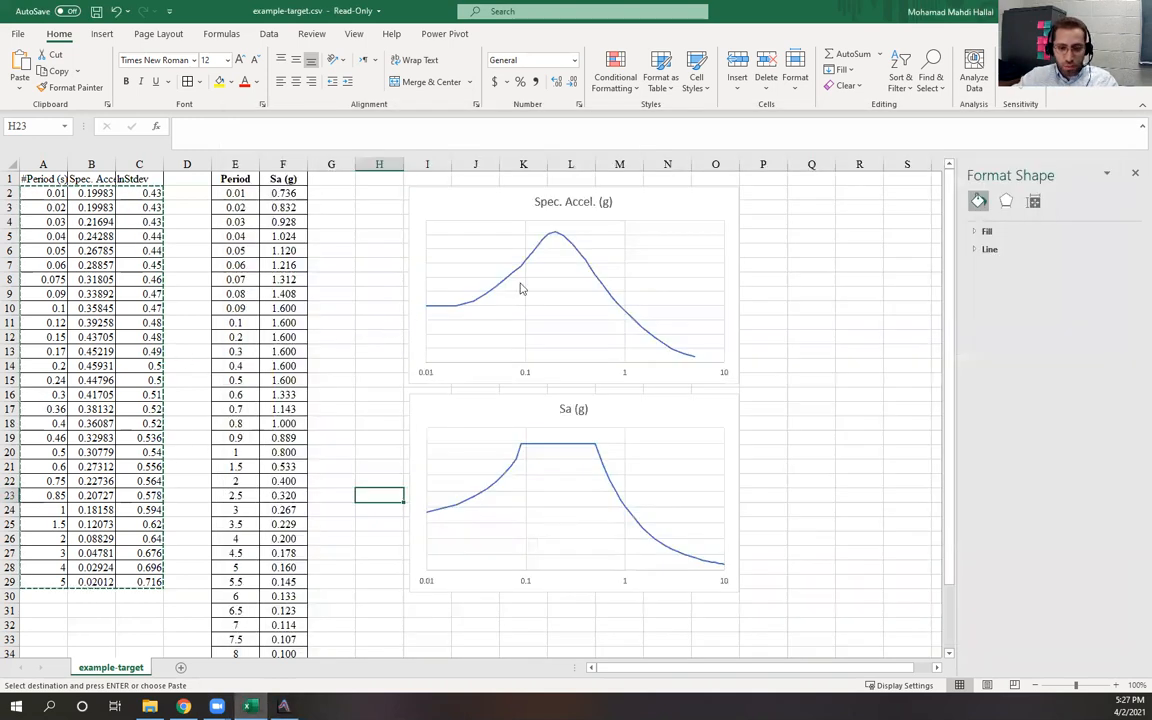
left_click(283, 706)
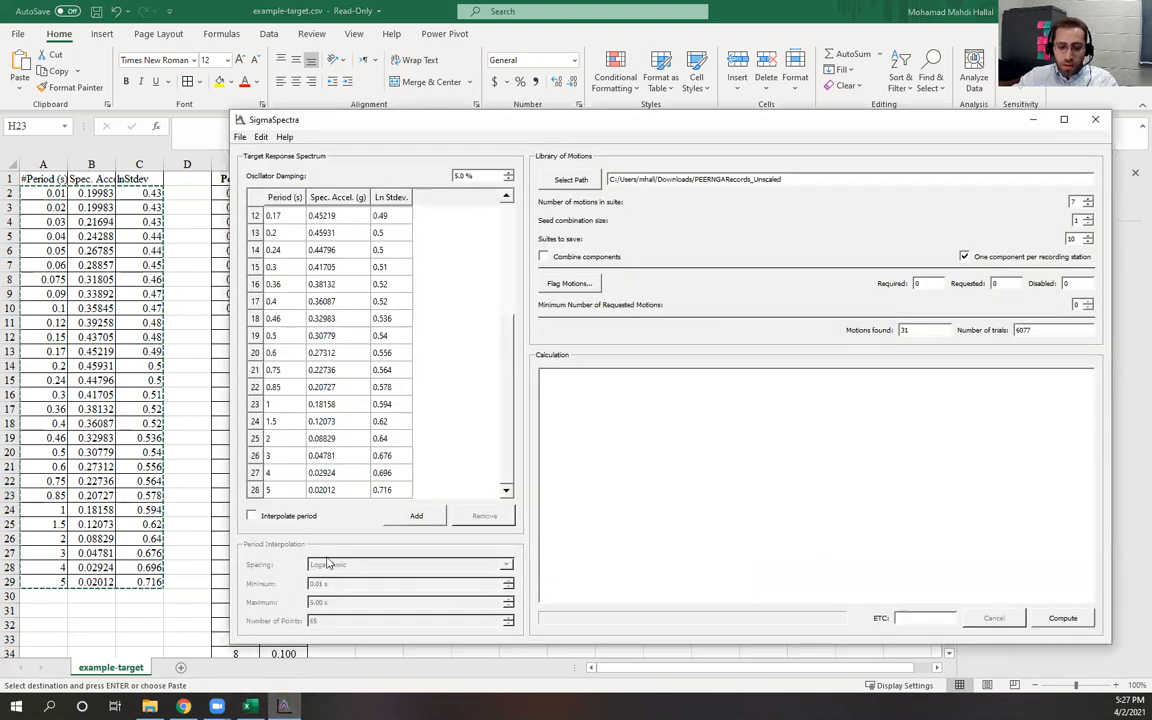
Turn period interpolation back on for the target spectrum
left_click(251, 516)
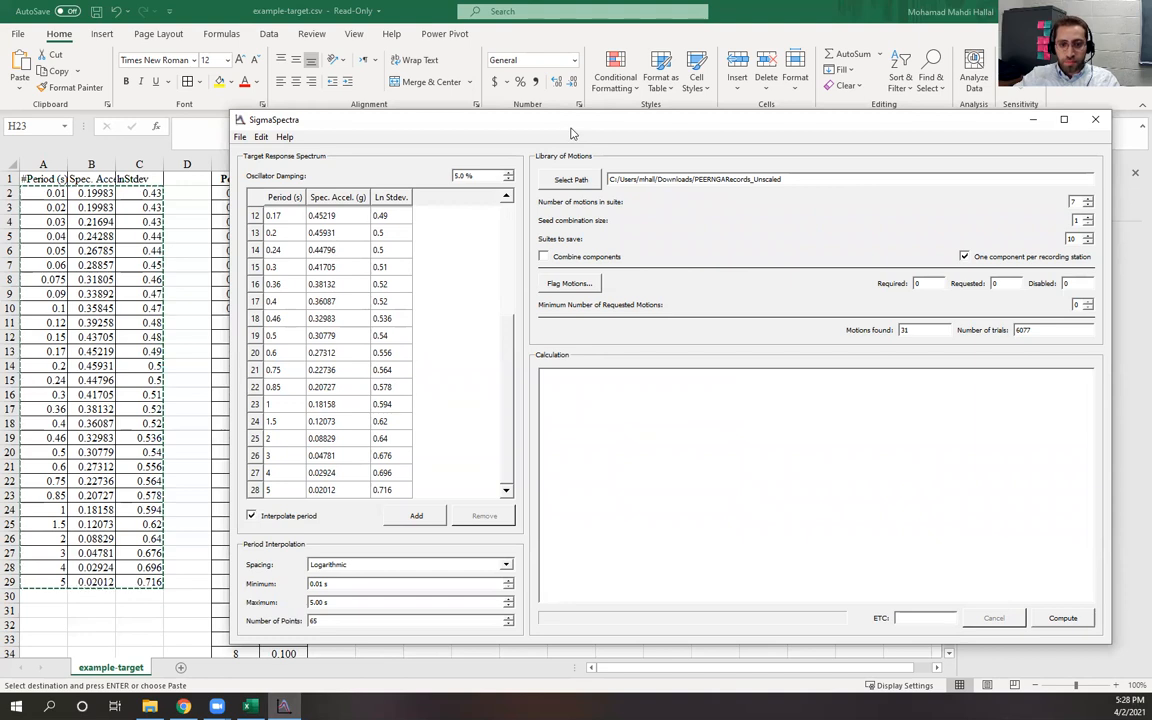
left_click_drag(572, 133, 541, 131)
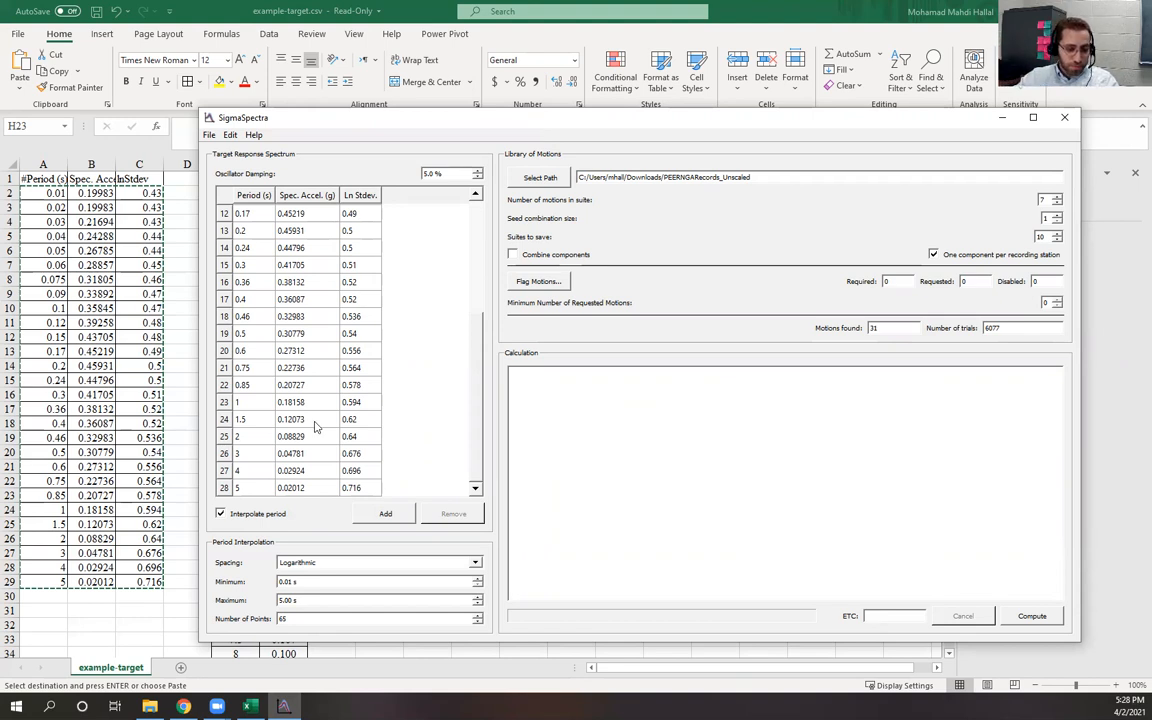
Open slide 5 of the SigmaSpectra presentation
left_click(184, 706)
left_click(102, 555)
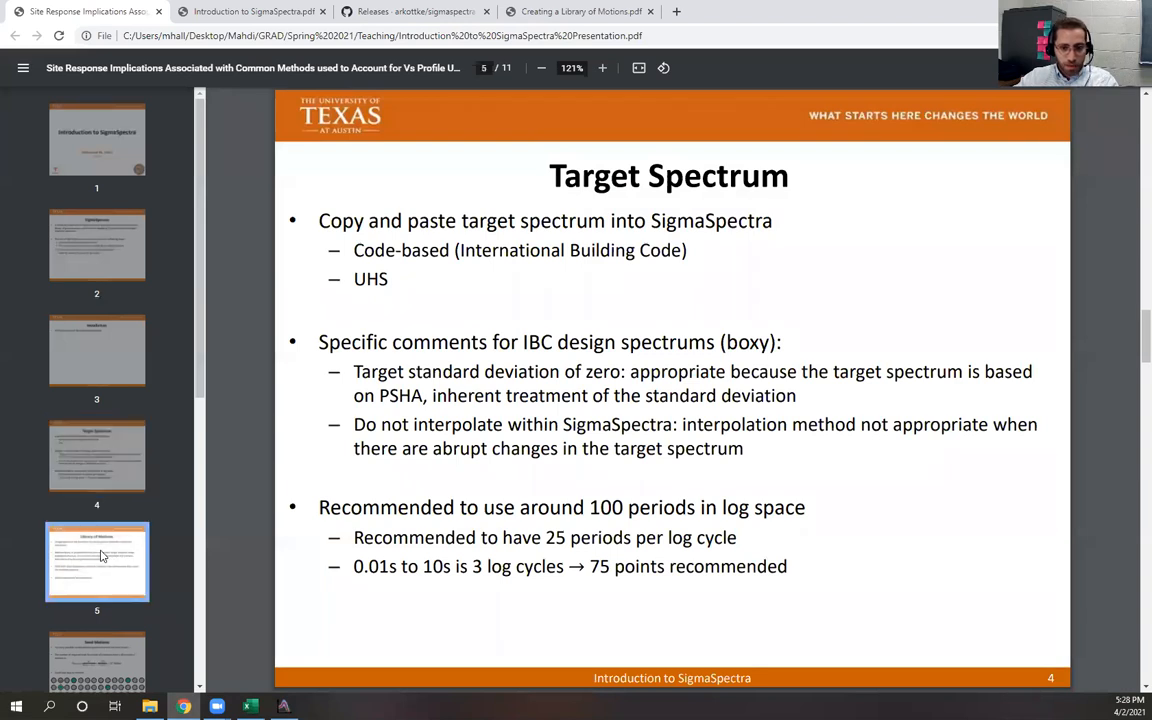
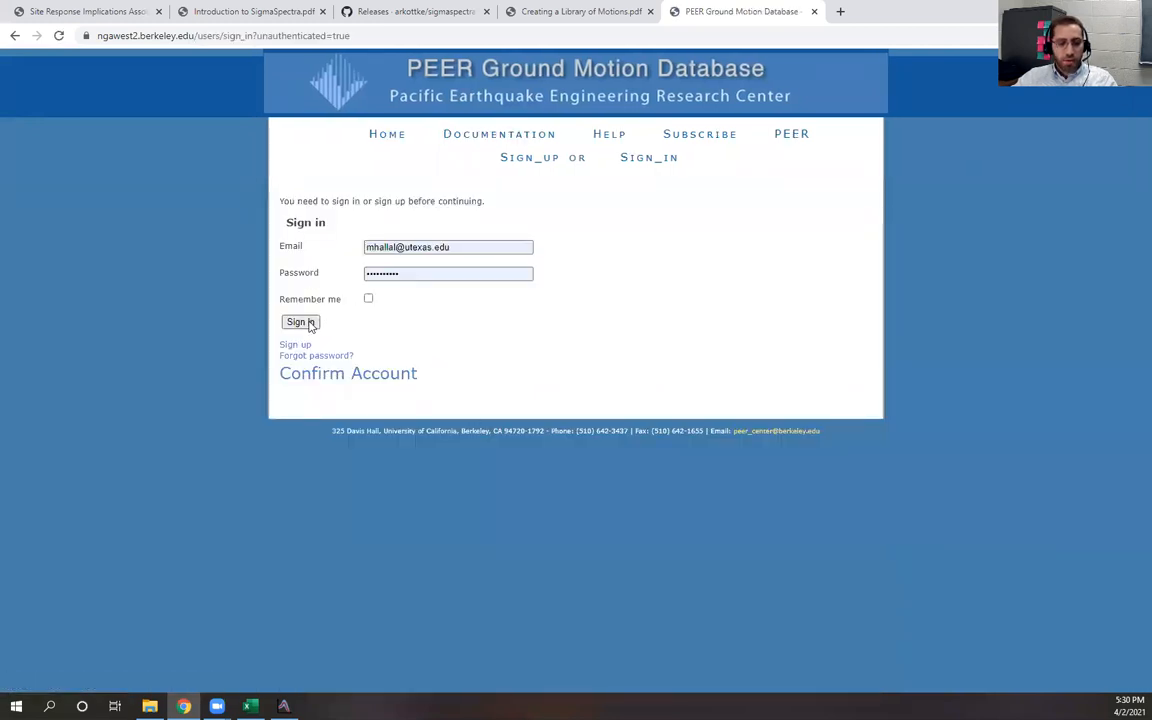
Sign in to the PEER Ground Motion Database and start a new search with the No Scaling target spectrum option
left_click(311, 323)
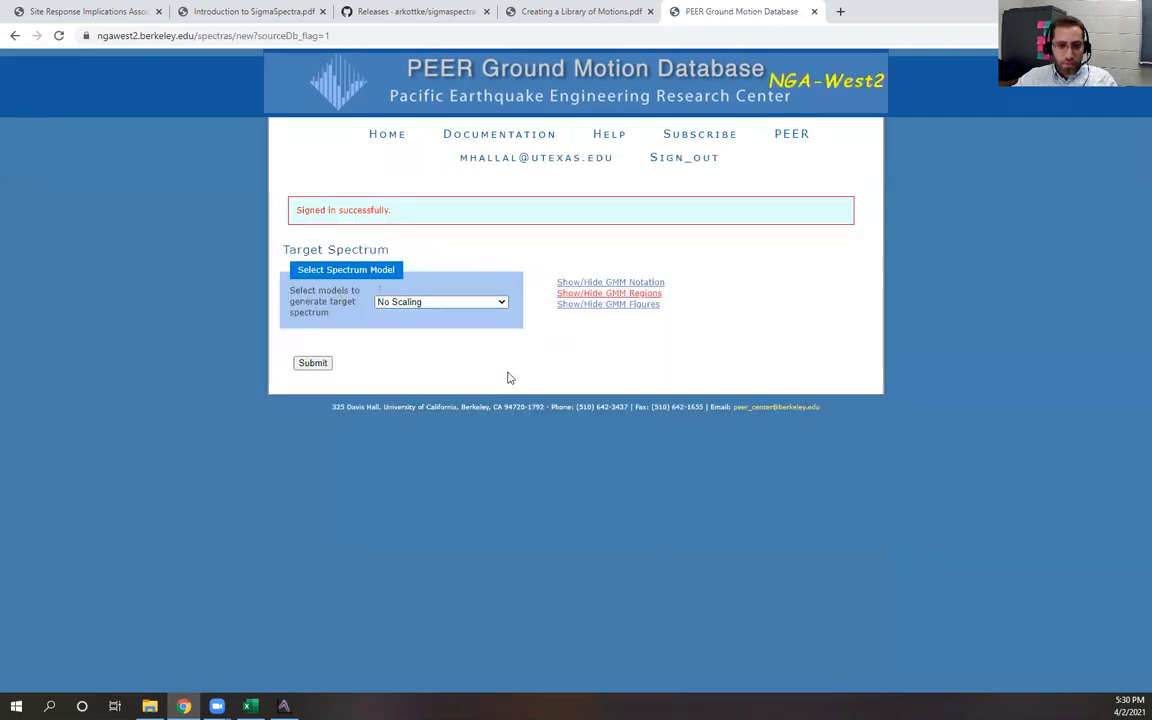
left_click(440, 302)
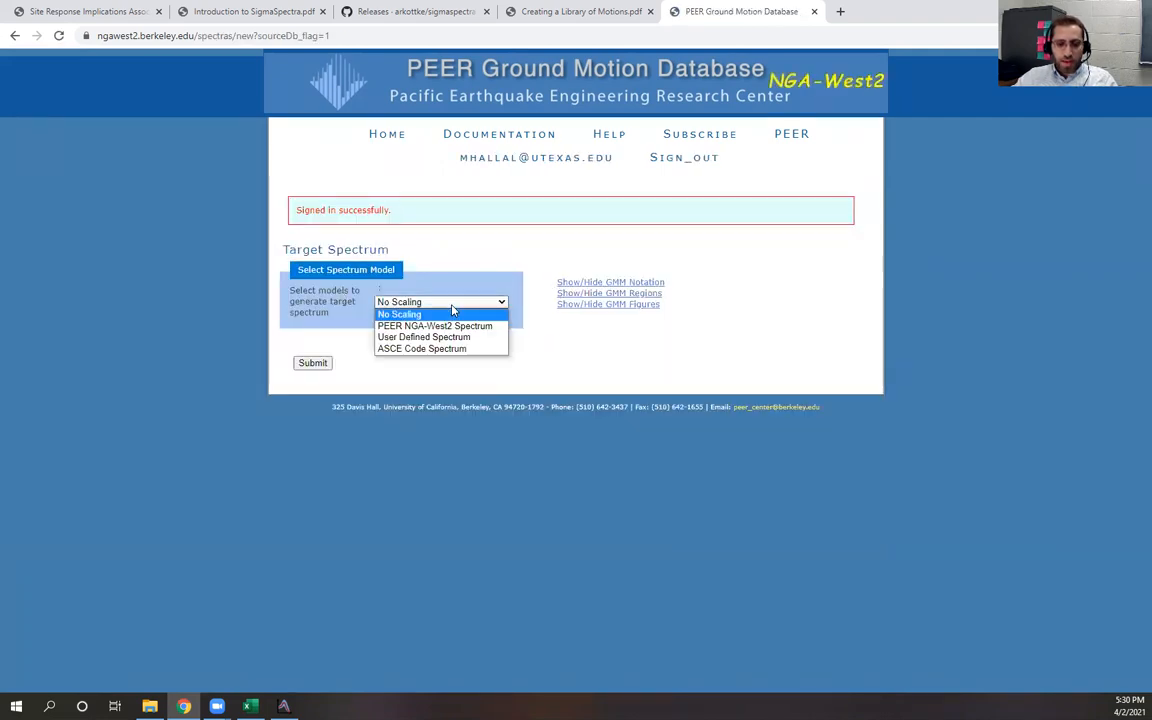
left_click(432, 318)
left_click(312, 363)
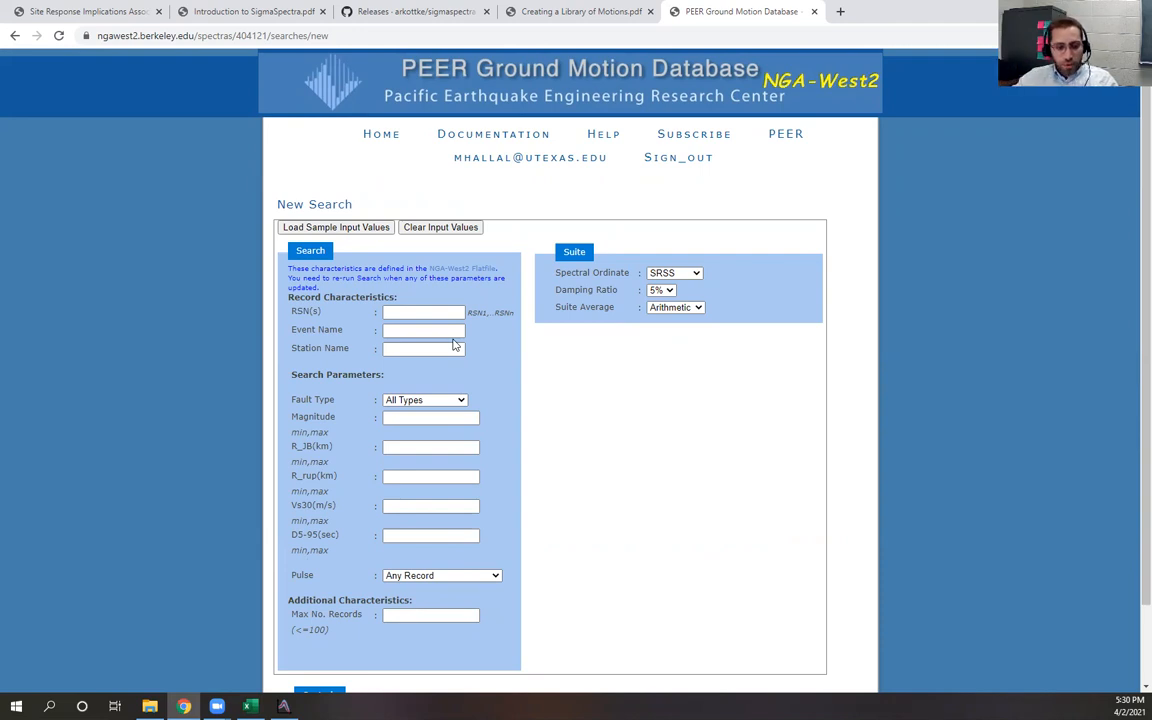
Keep fault type as All Types and set the magnitude range to 6.5,7.5
left_click(427, 400)
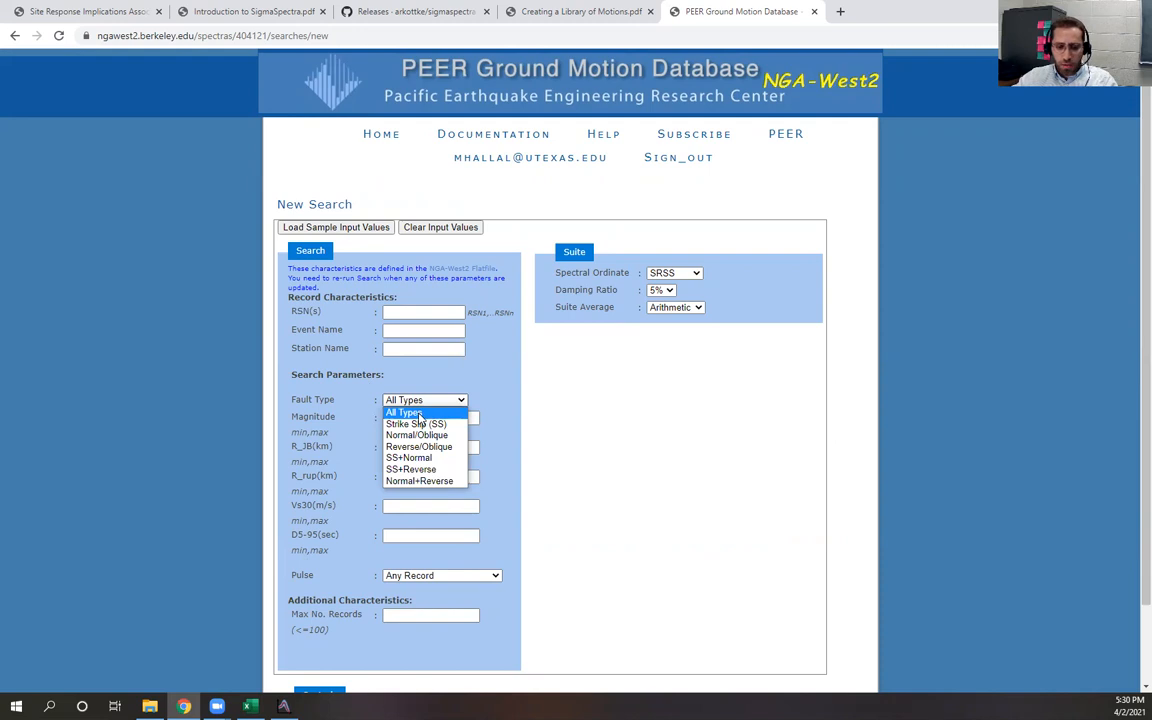
left_click(378, 373)
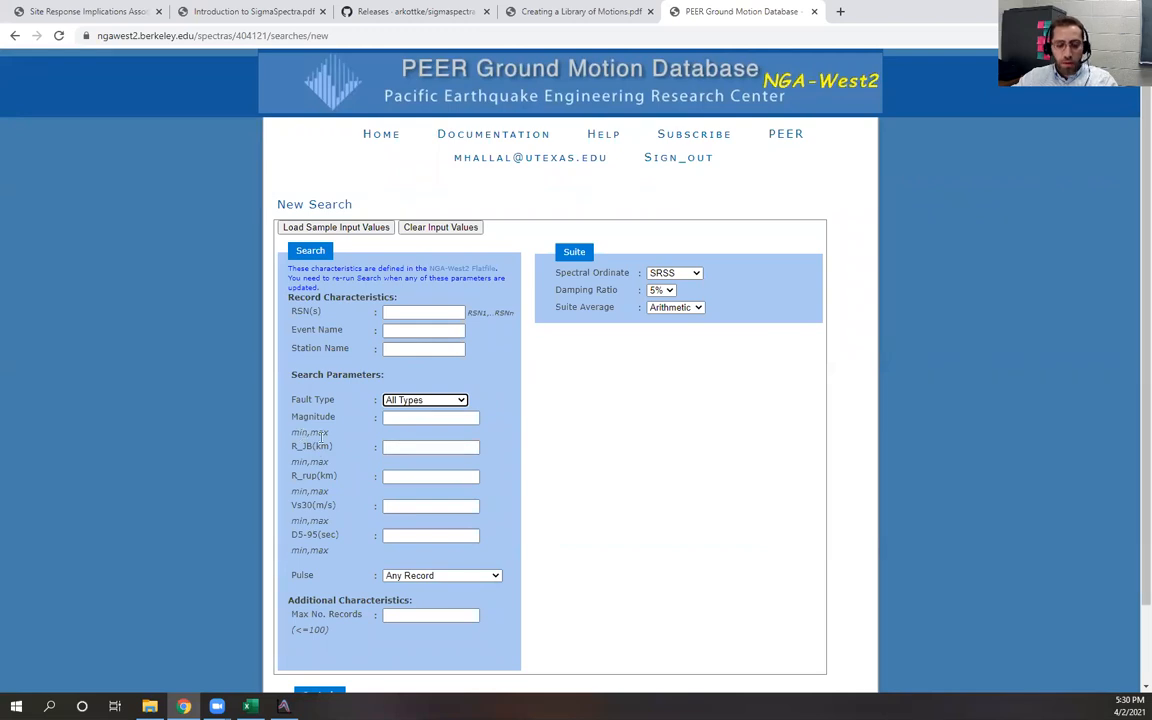
left_click(392, 420)
type("6.5,7")
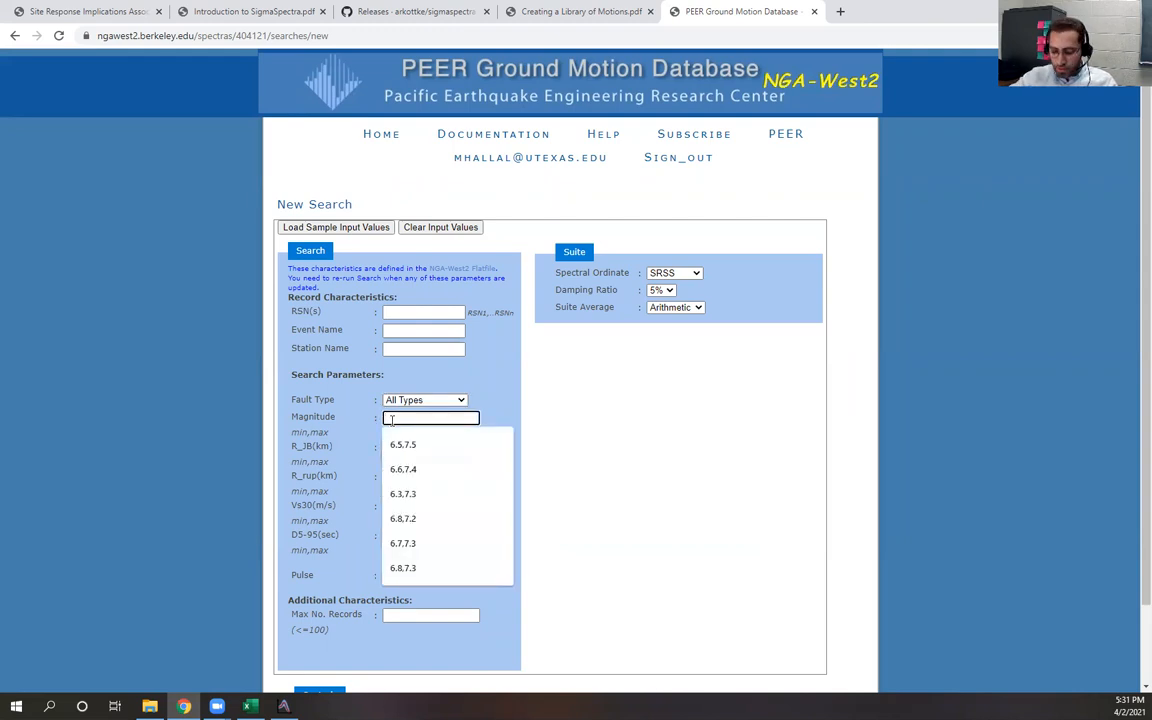
type(".5")
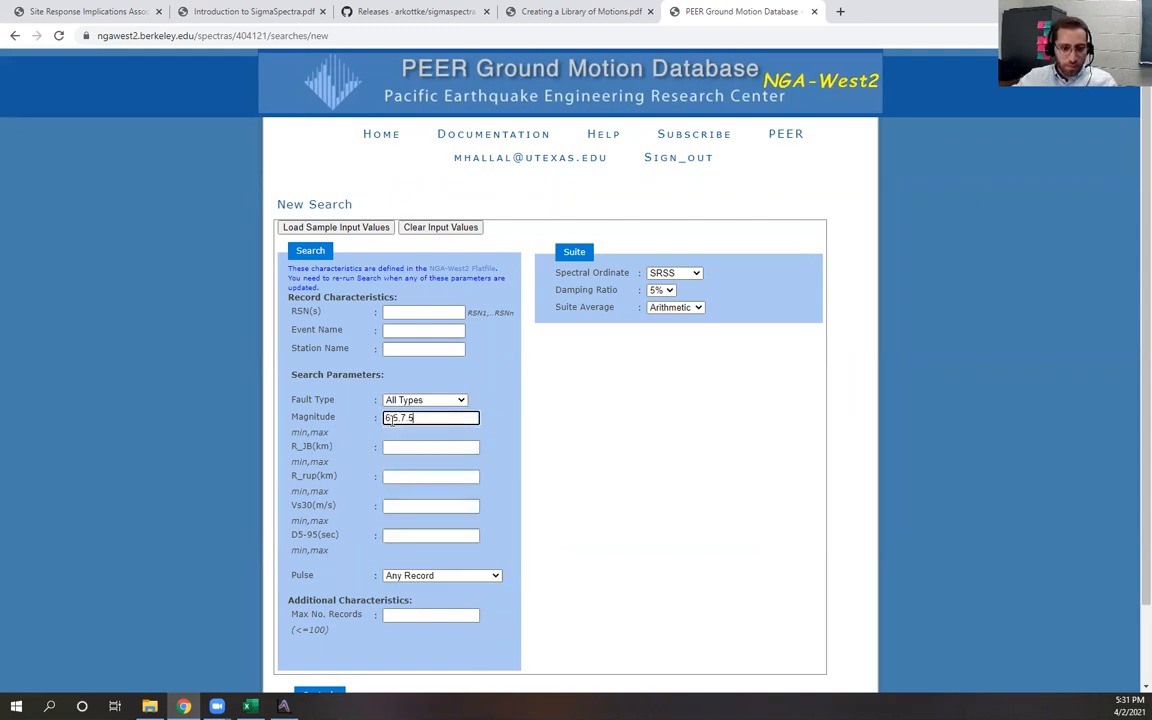
left_click(622, 468)
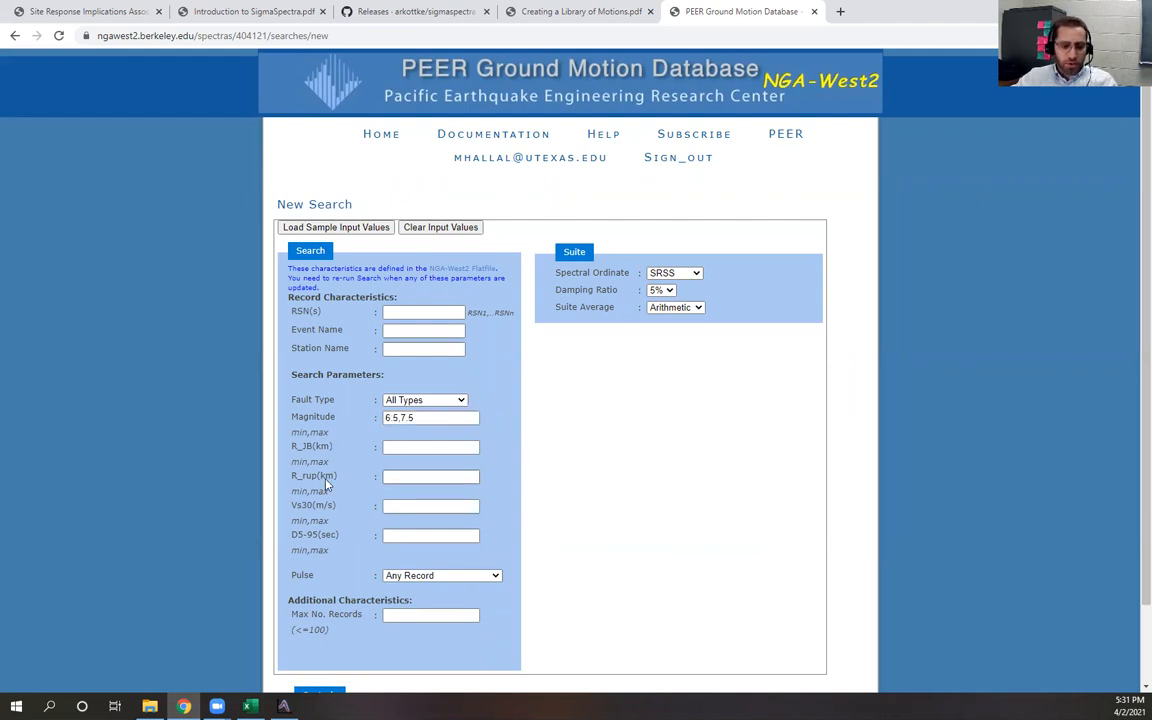
Set both the R_JB and R_rup distance ranges to 10,50 km
left_click(408, 446)
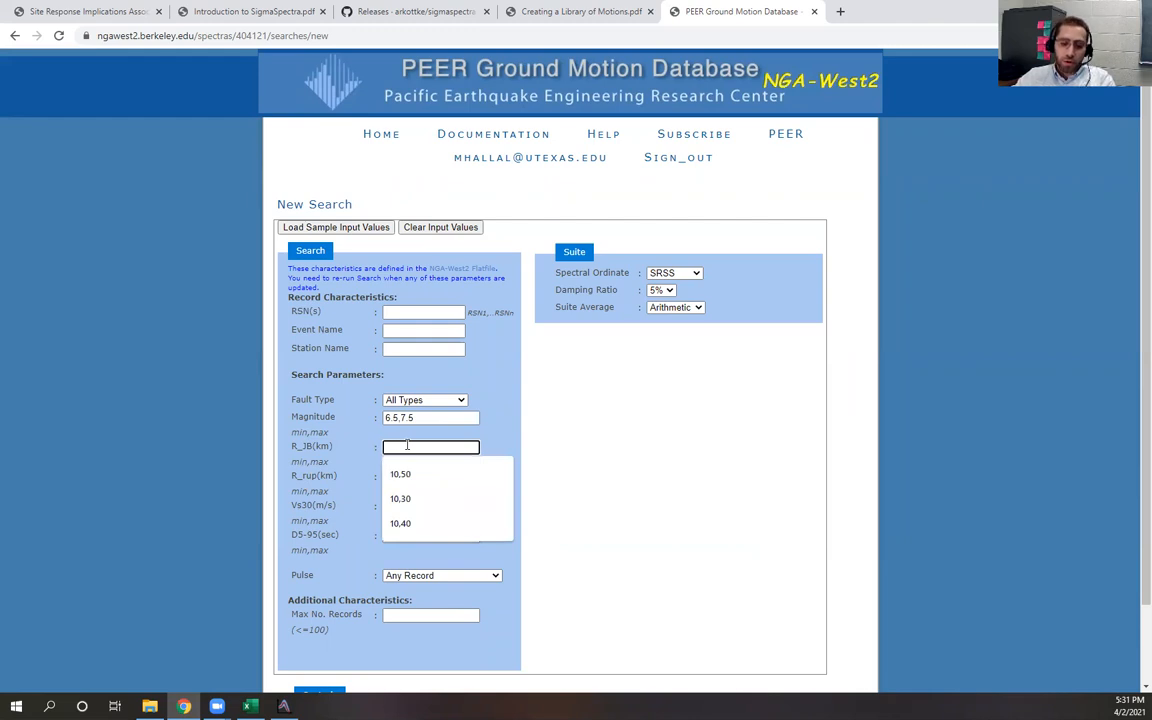
left_click(418, 475)
left_click(414, 476)
left_click(422, 504)
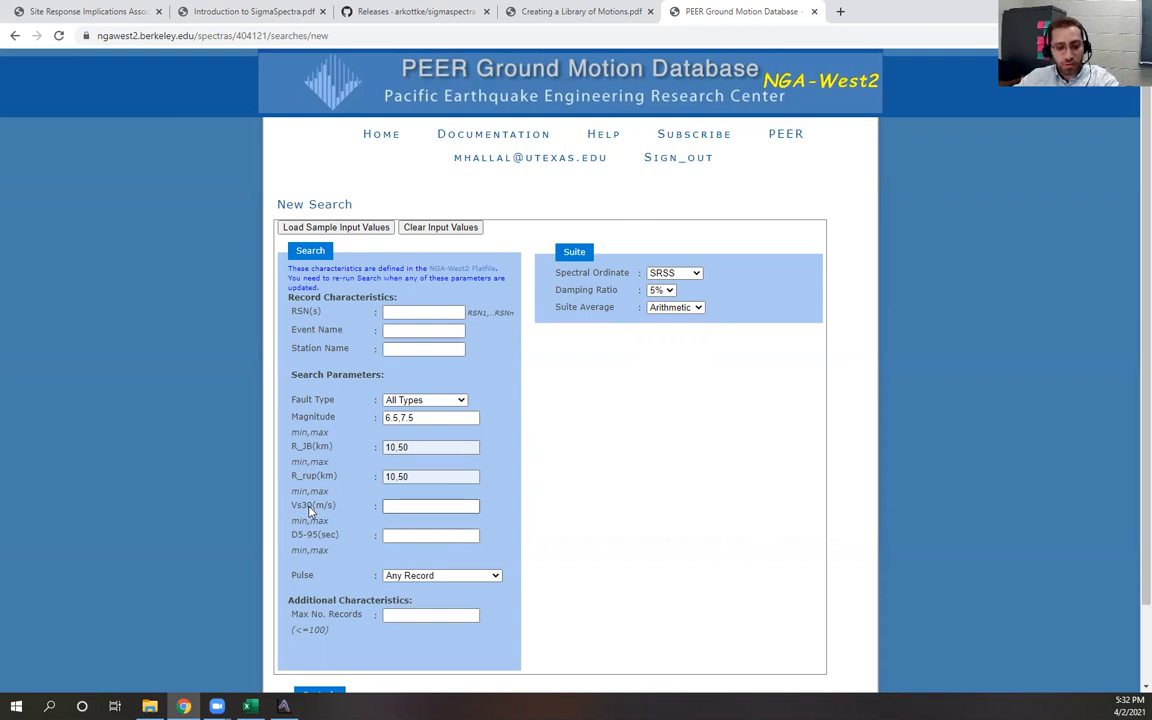
Set the Vs30 range to 650,1500 m/s and run the record search
left_click(404, 507)
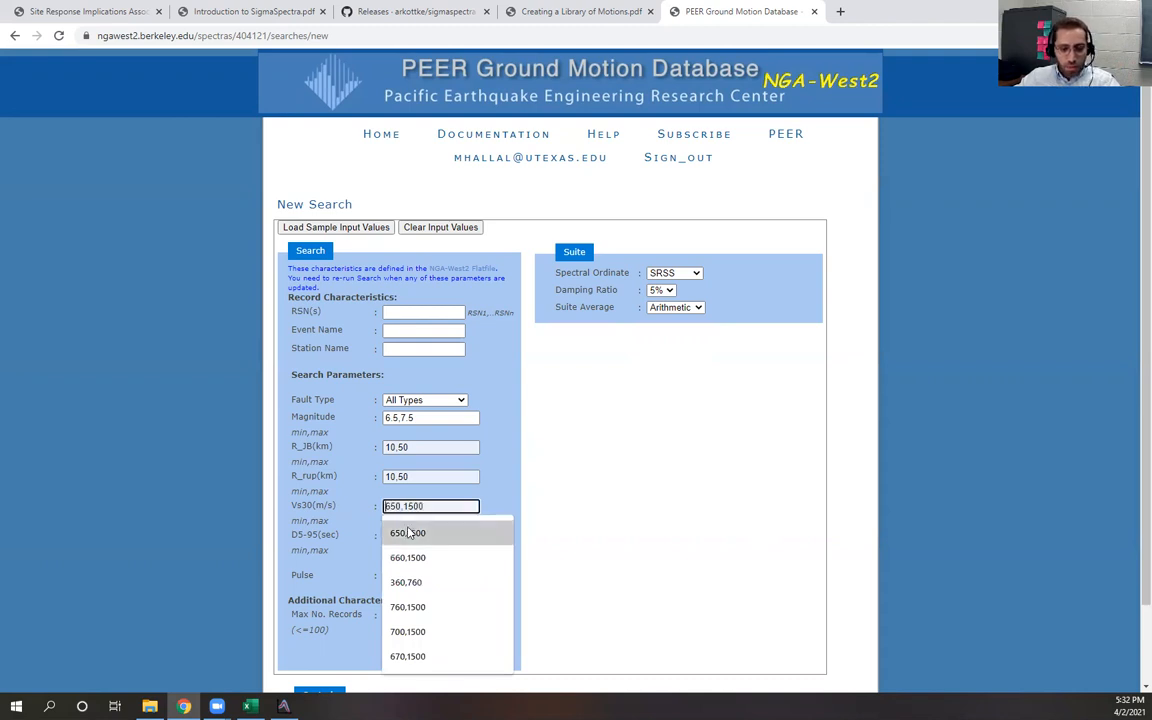
left_click(408, 533)
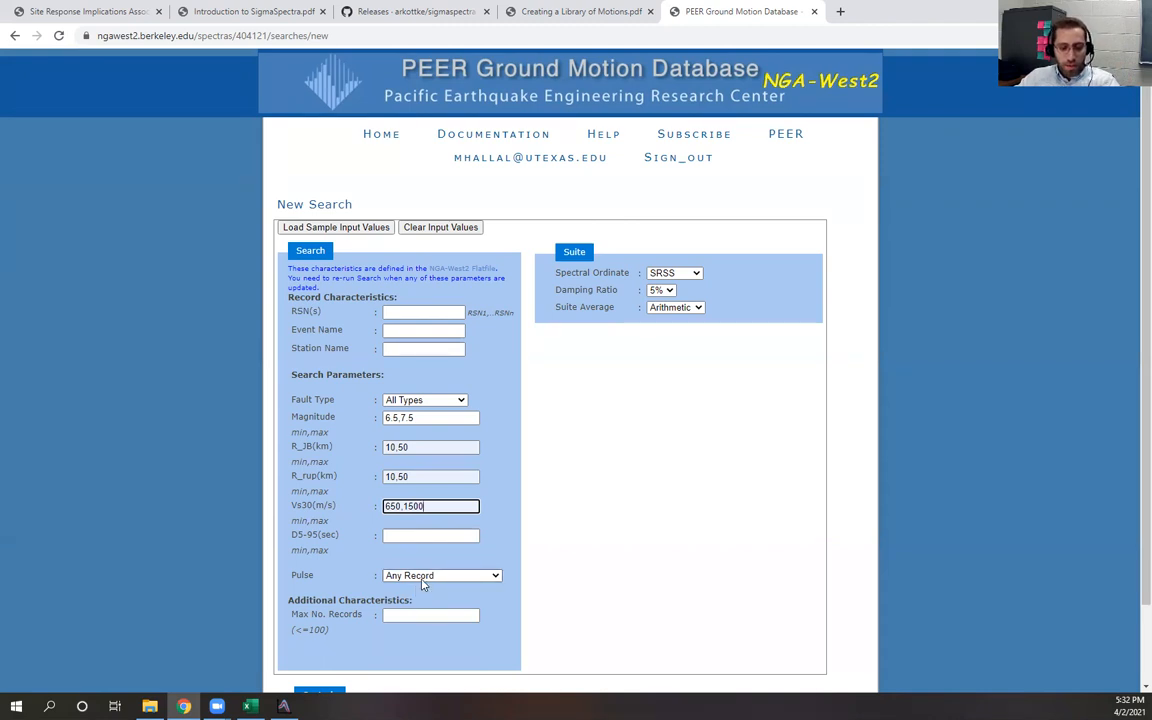
scroll(422, 585, "down", 1)
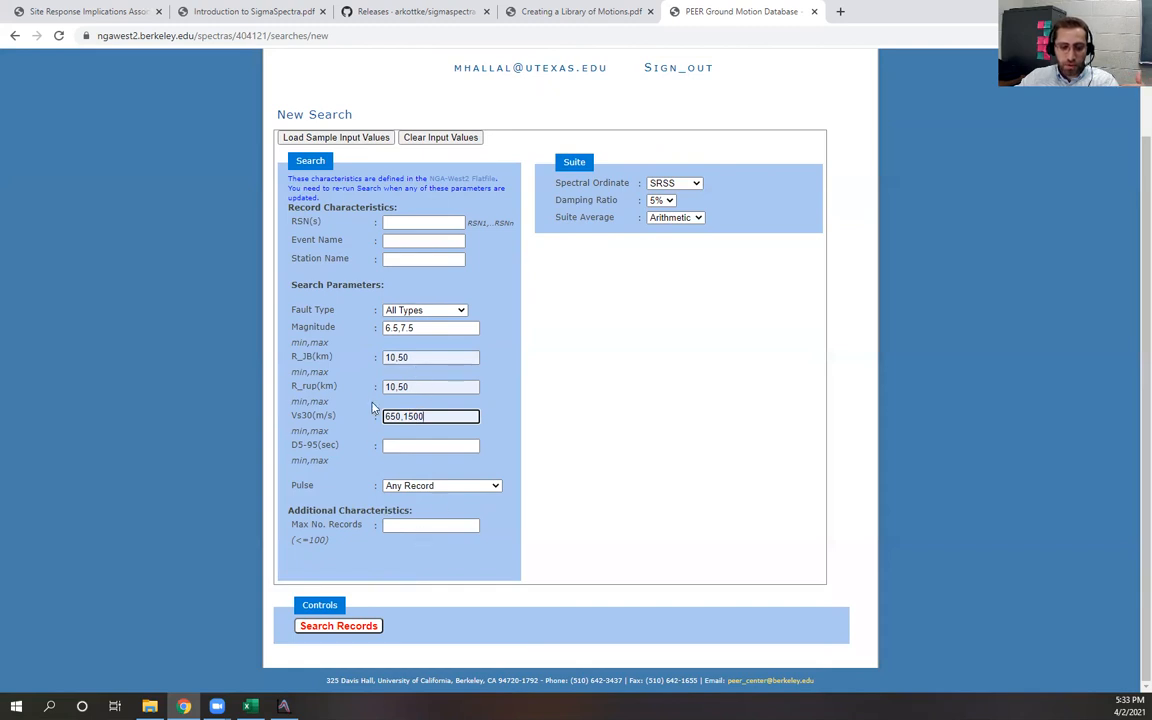
left_click(333, 627)
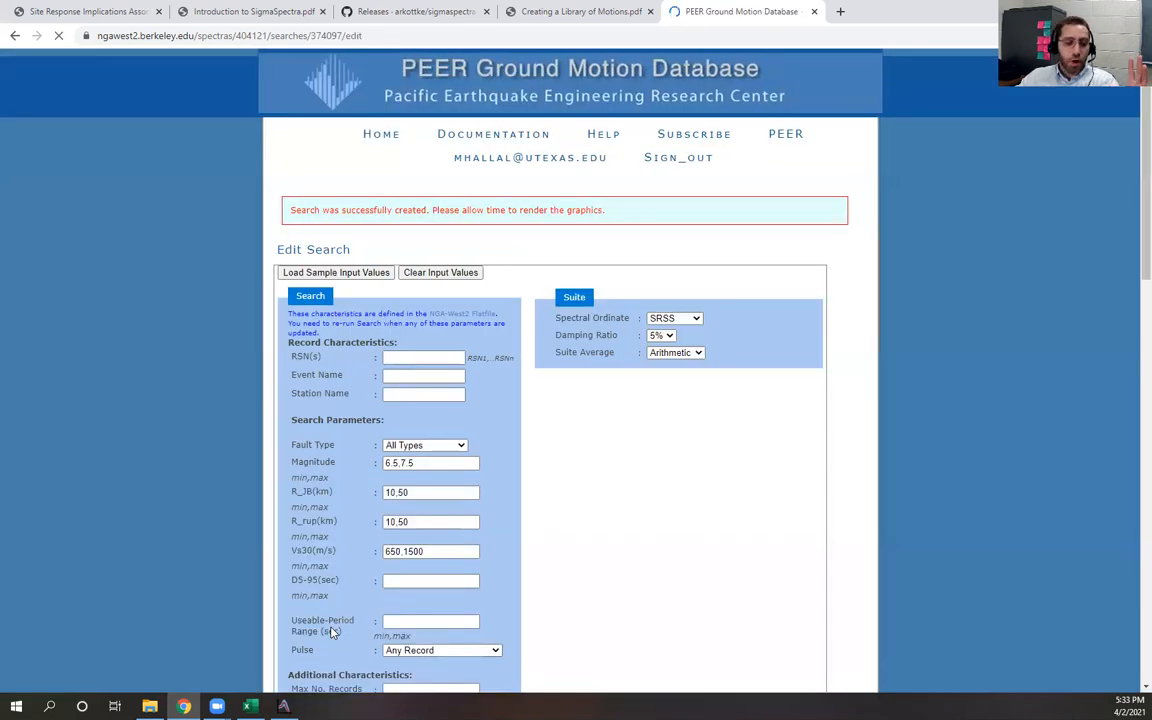
Review the unscaled response spectra plot and the metadata table of the returned records
scroll(273, 561, "down", 2)
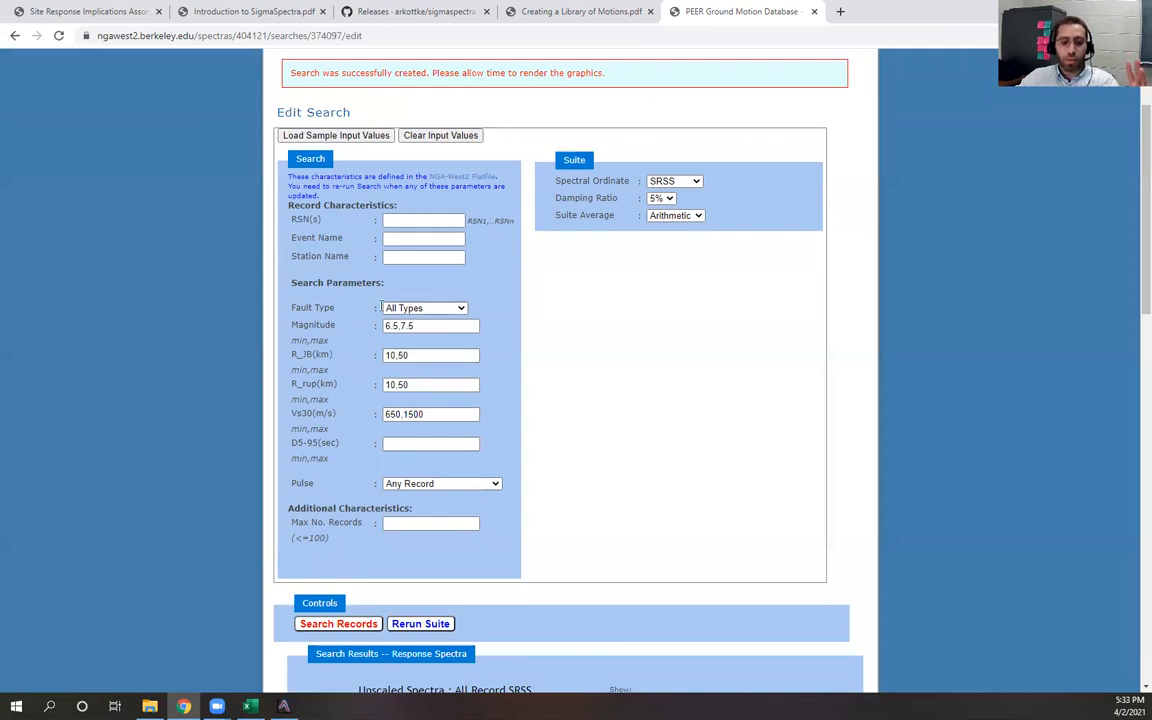
scroll(400, 455, "down", 4)
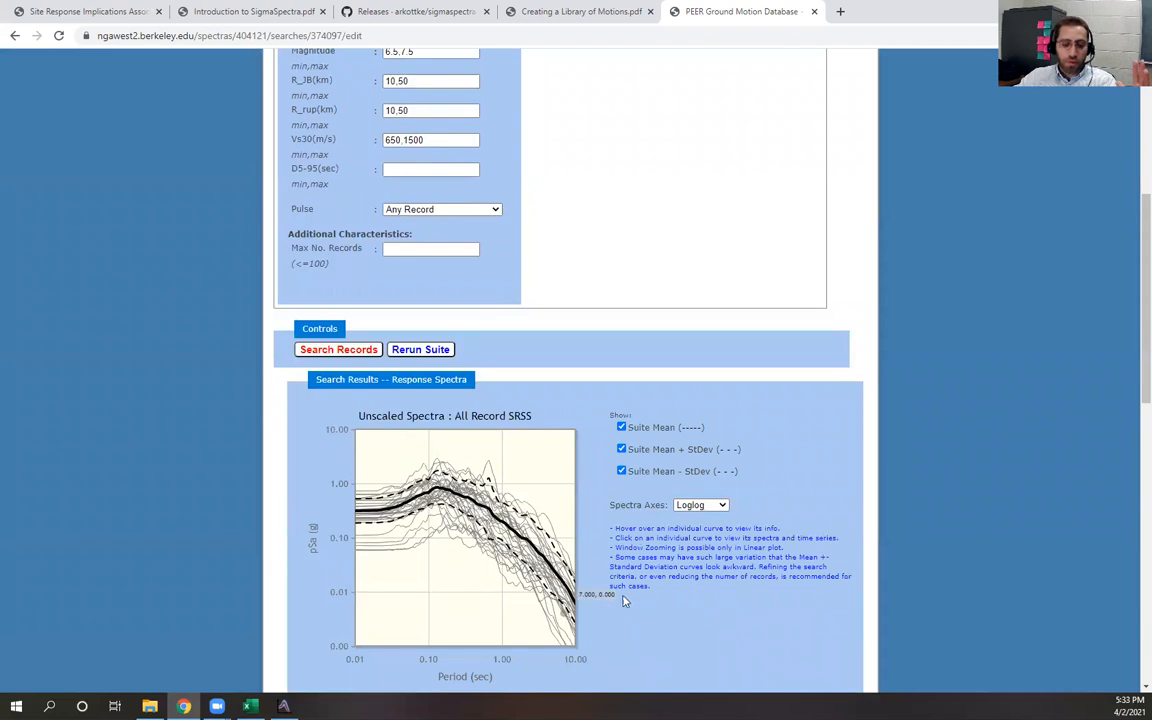
scroll(600, 540, "down", 5)
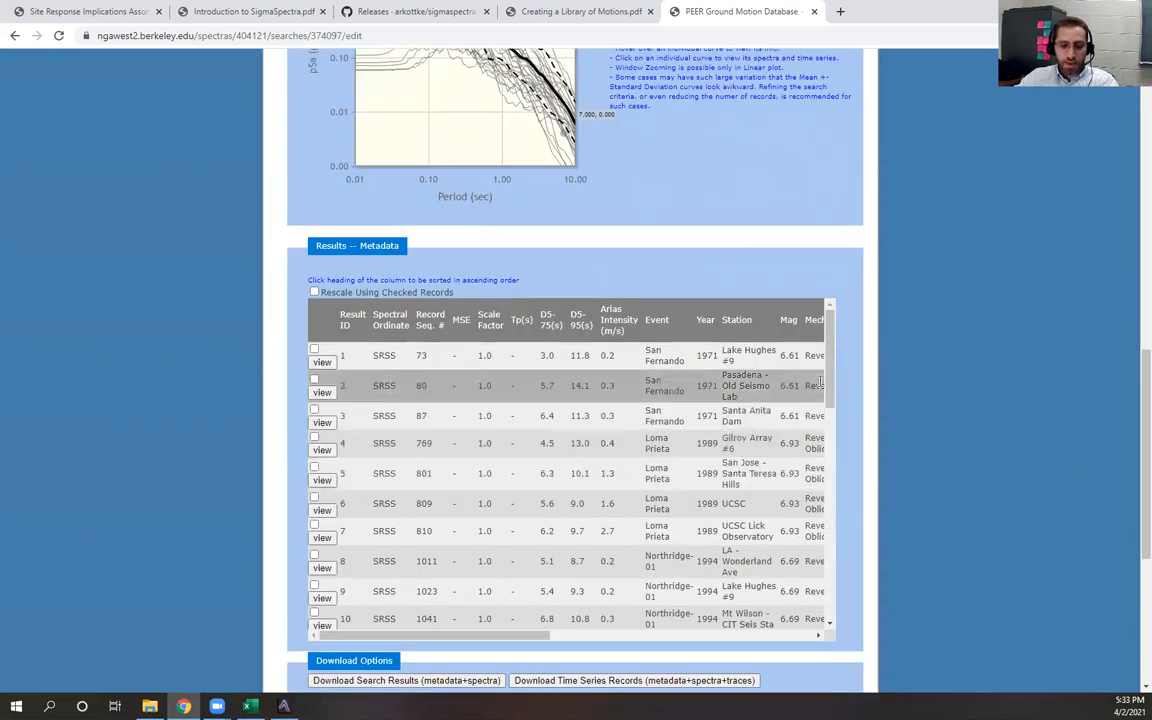
left_click_drag(829, 400, 828, 595)
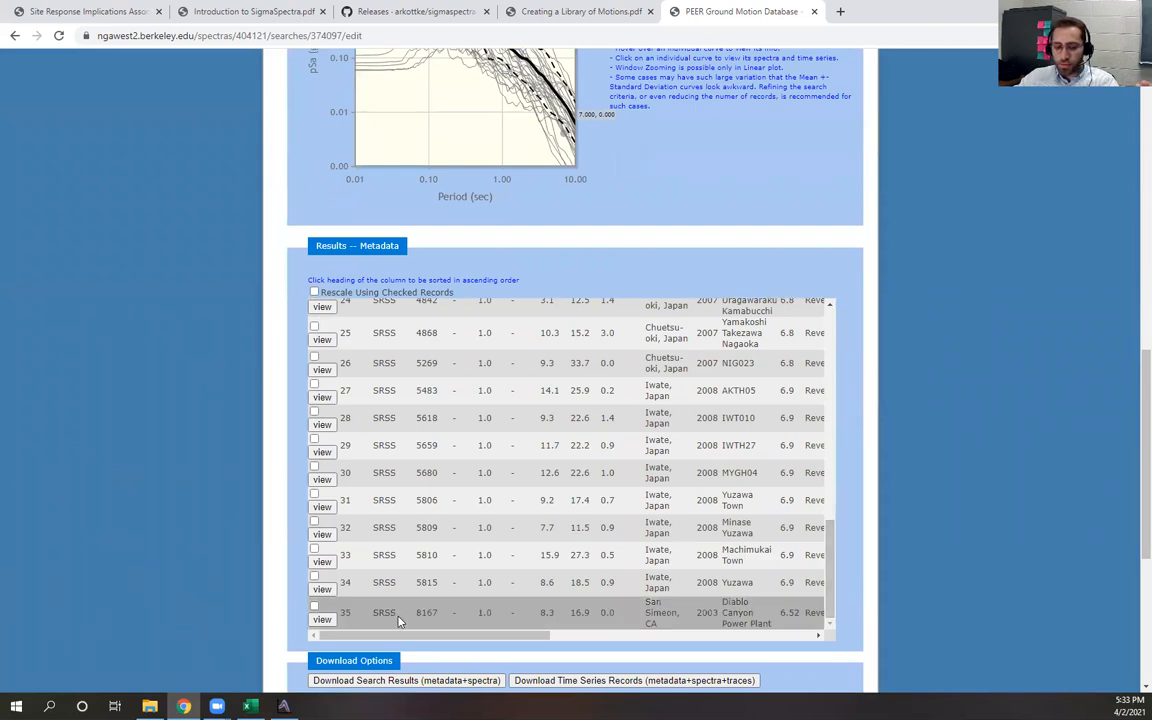
scroll(748, 523, "up", 7)
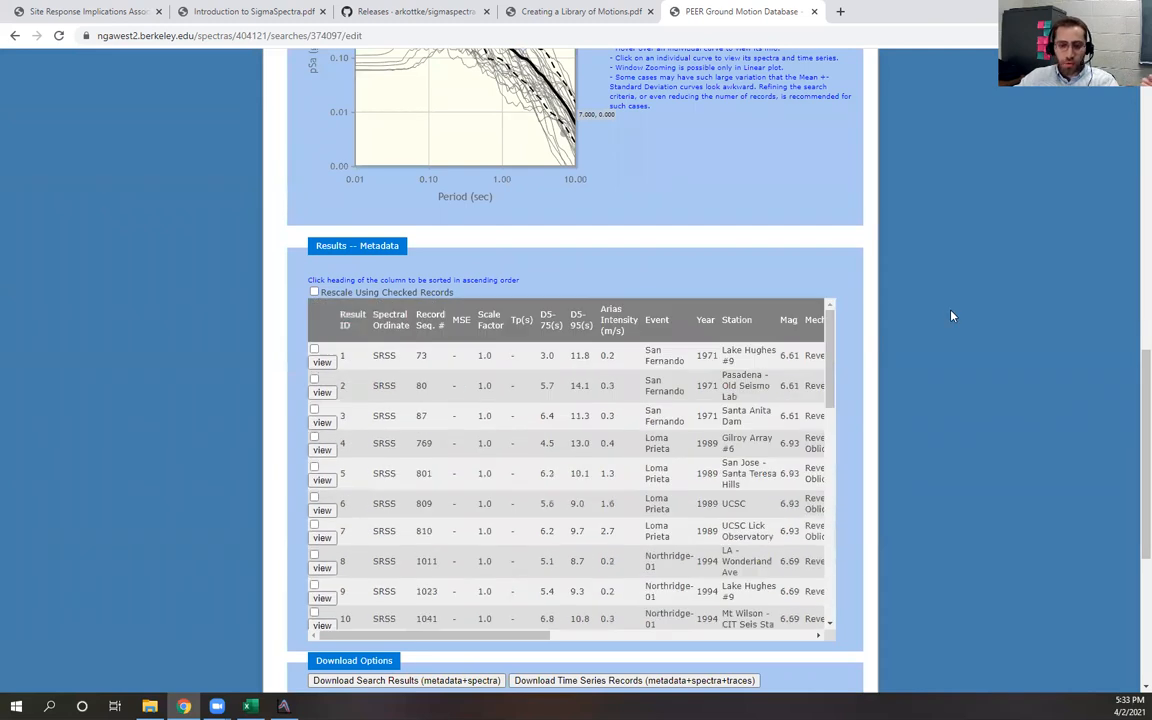
scroll(945, 325, "up", 4)
scroll(940, 337, "up", 5)
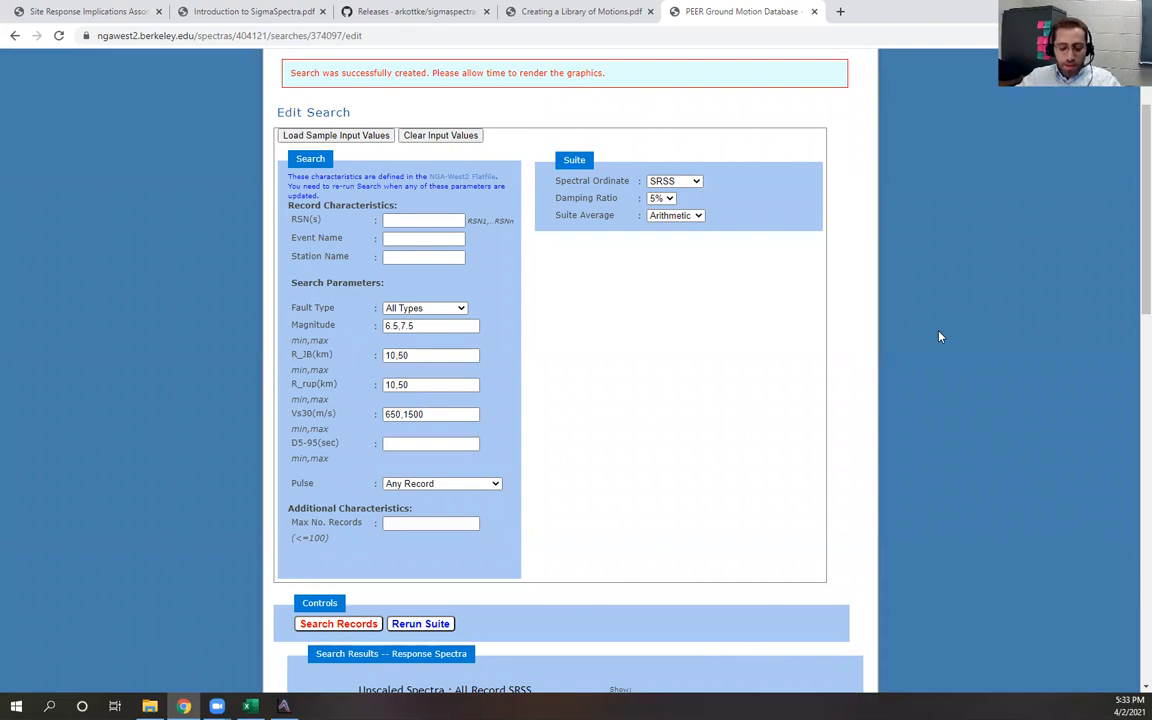
Set the magnitude range to 6.7,7.3
left_click(395, 326)
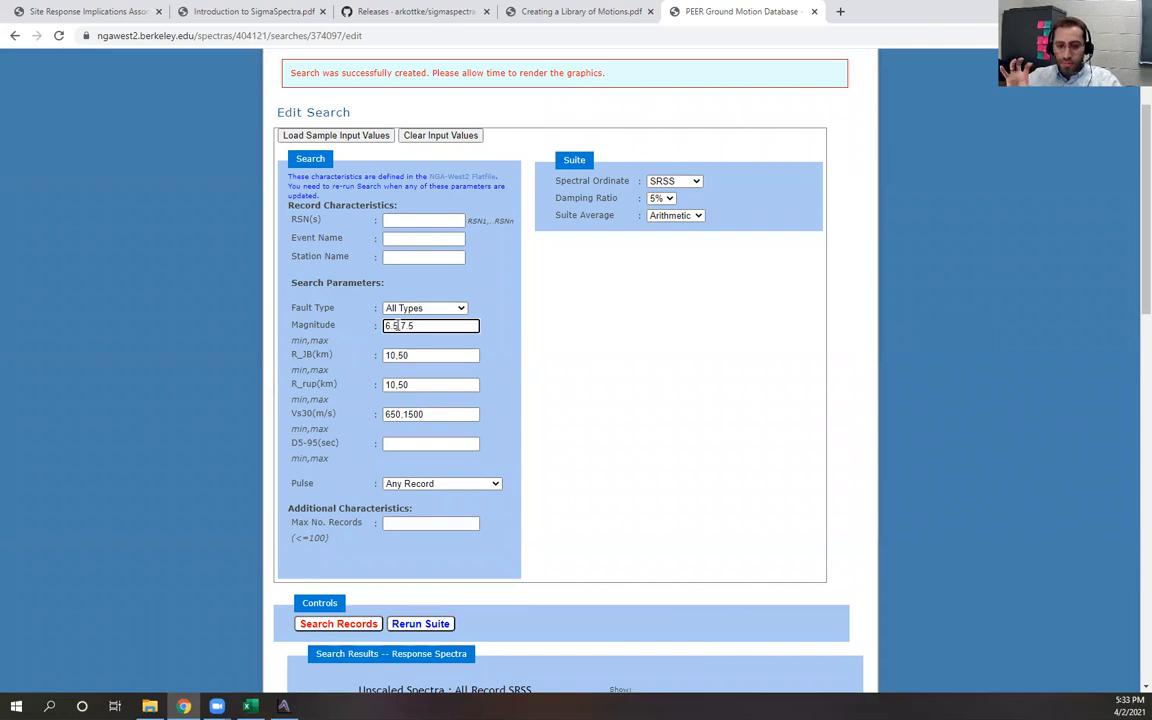
key("BackSpace")
key("BackSpace")
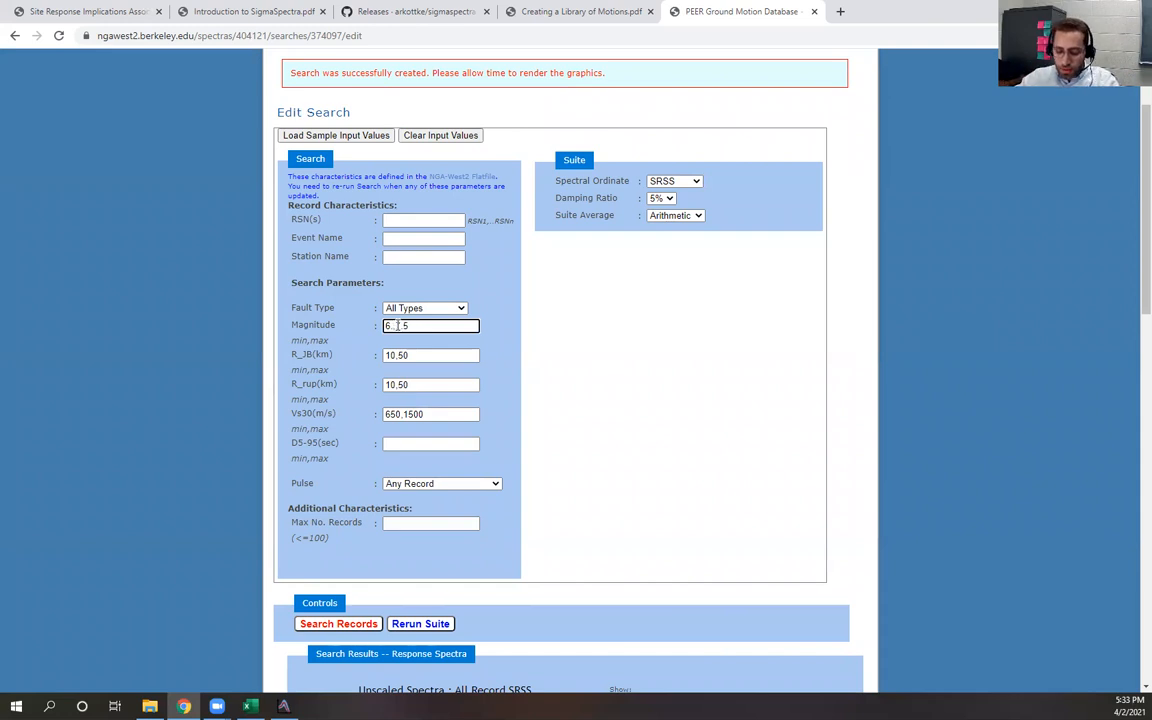
type(".7")
key("End")
key("BackSpace")
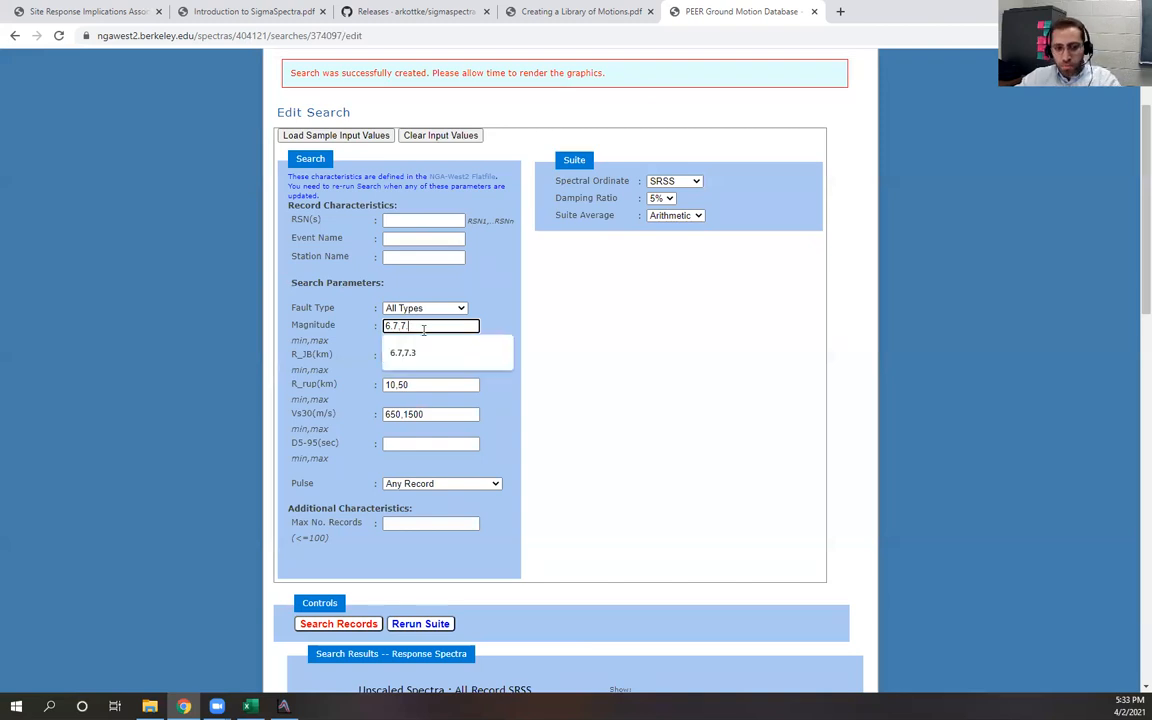
type("2")
key("BackSpace")
type("3")
Set the minimum Vs30 to 700 so the range reads 700,1500 and search the records again
left_click(392, 414)
double_click(392, 414)
type("700")
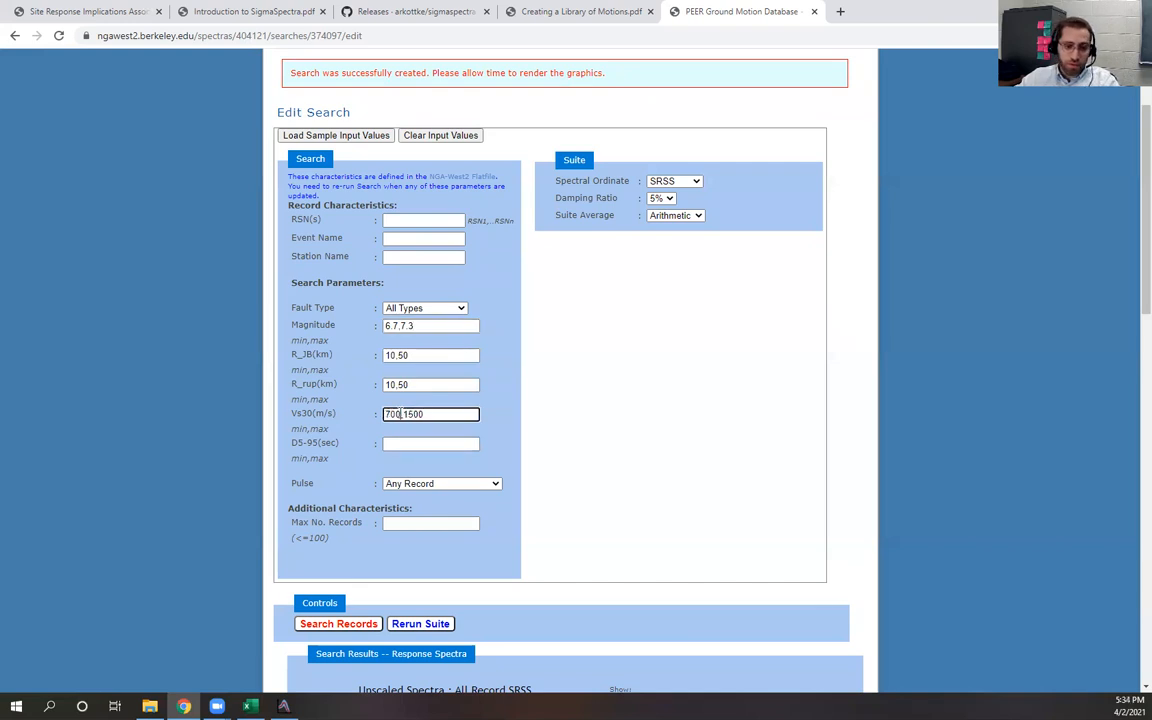
left_click(338, 623)
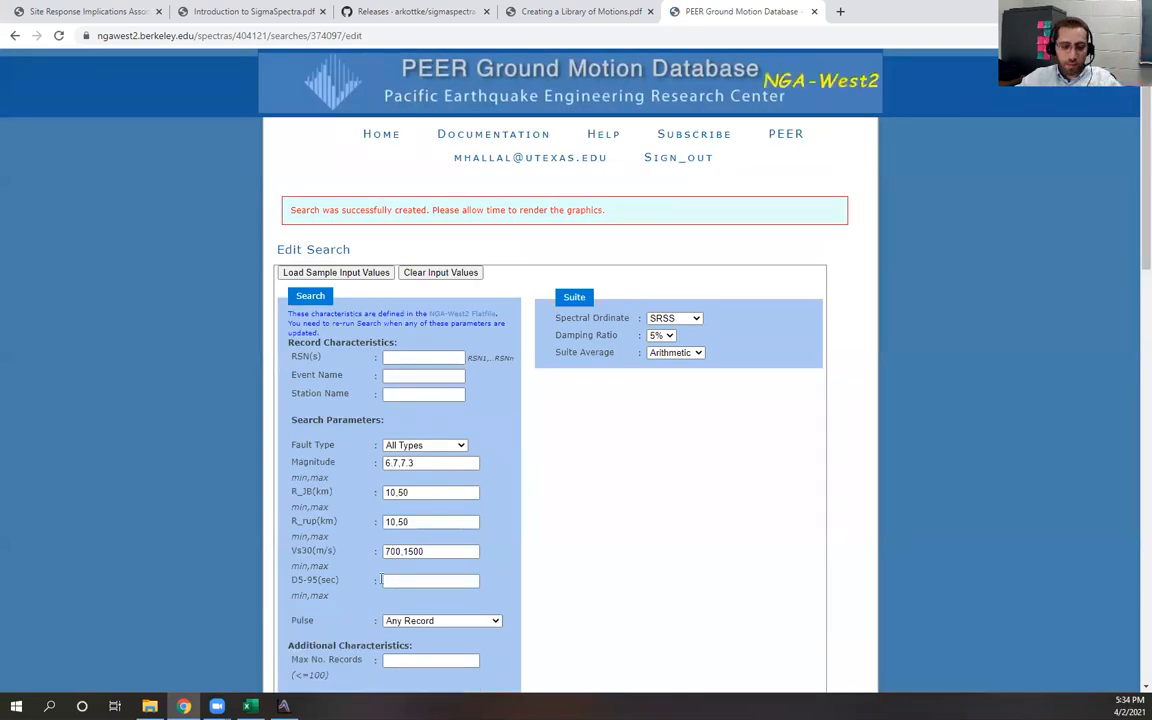
Review the spectra plot and metadata table of the narrowed search results
scroll(812, 482, "down", 5)
scroll(910, 483, "down", 8)
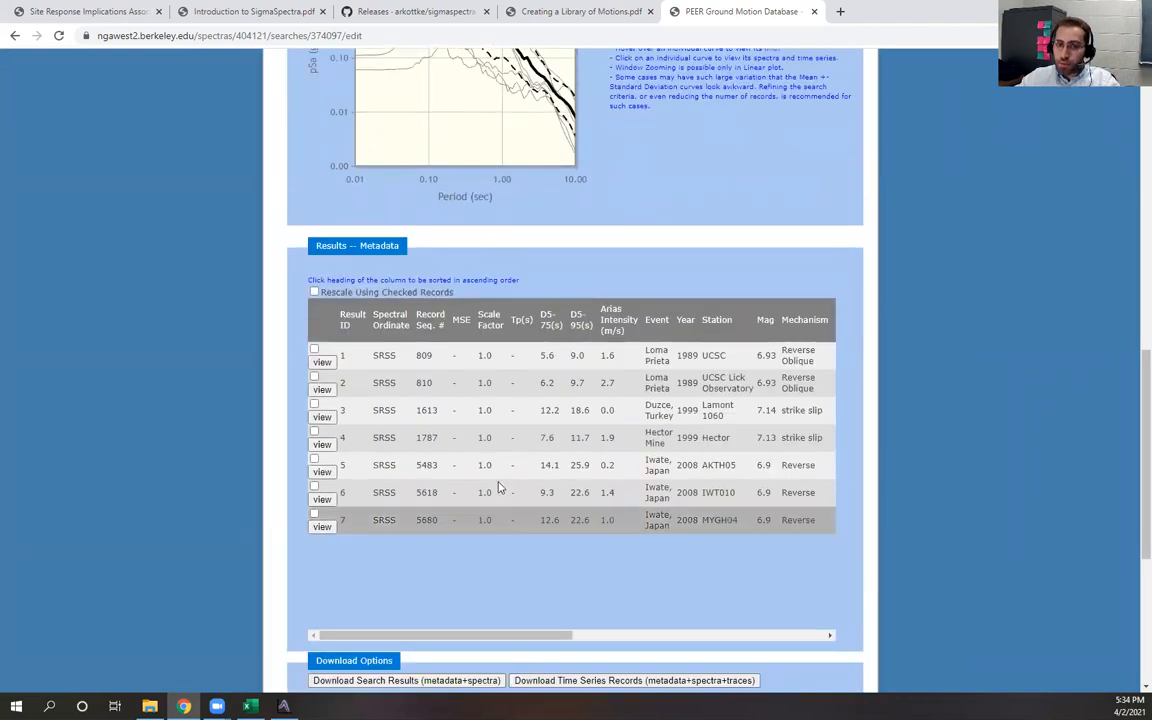
scroll(540, 415, "up", 10)
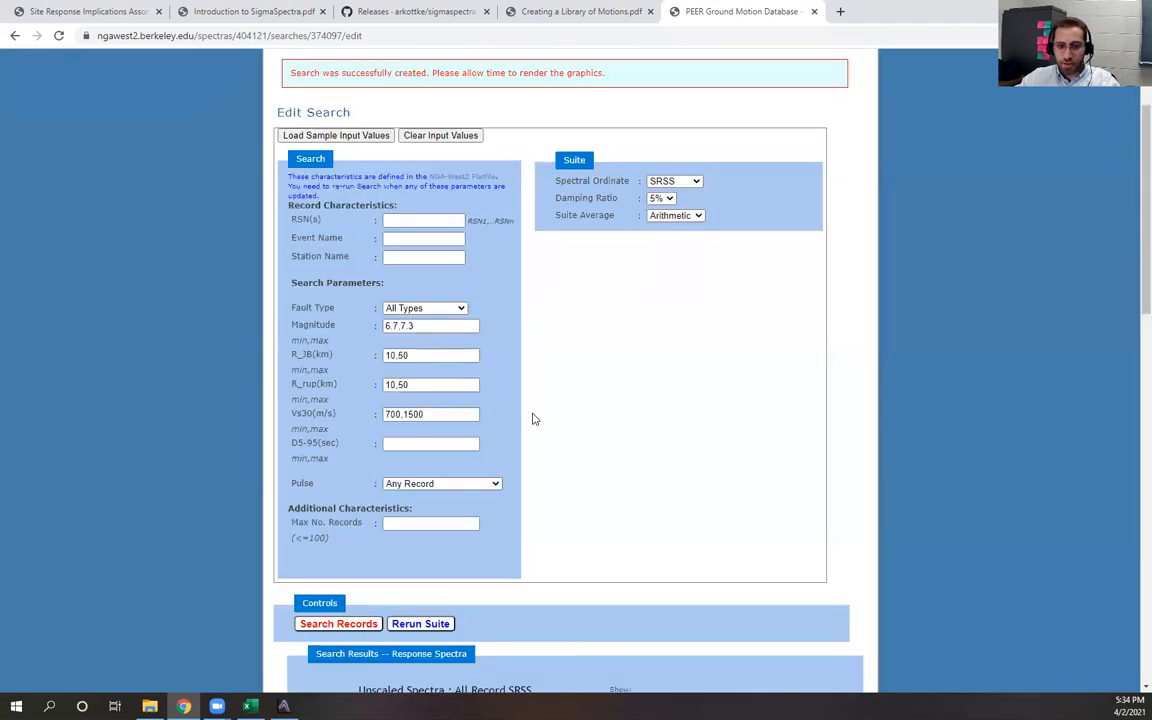
scroll(615, 420, "down", 7)
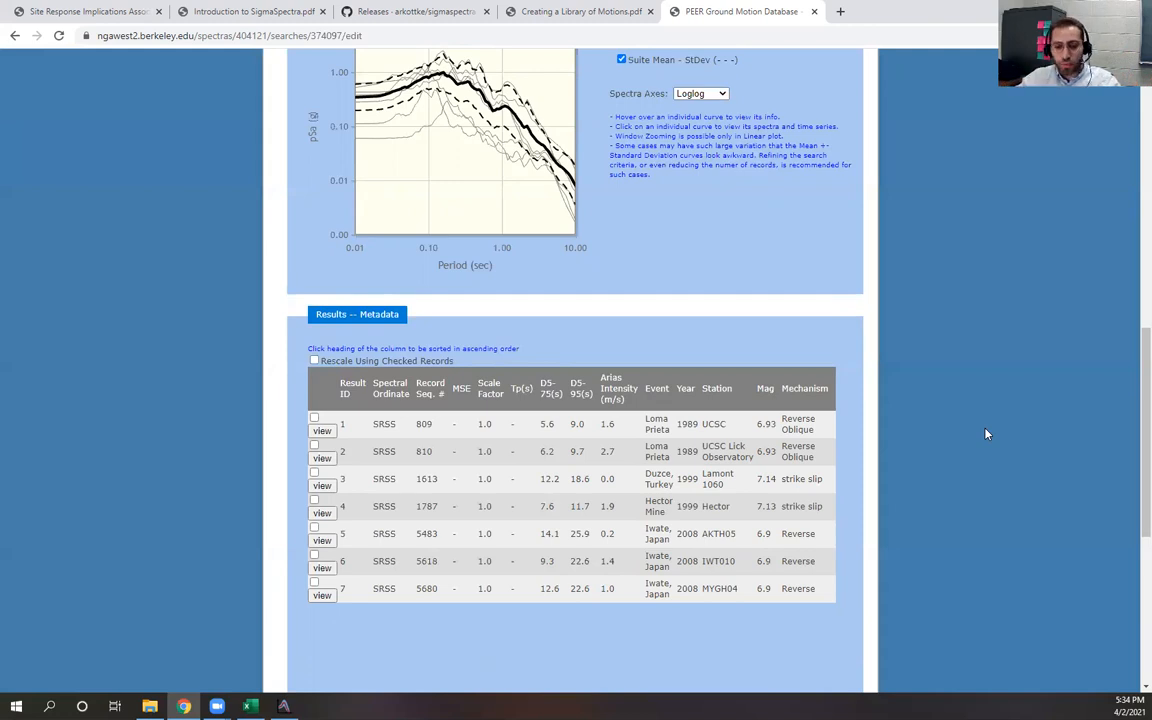
scroll(985, 434, "up", 7)
scroll(740, 507, "down", 4)
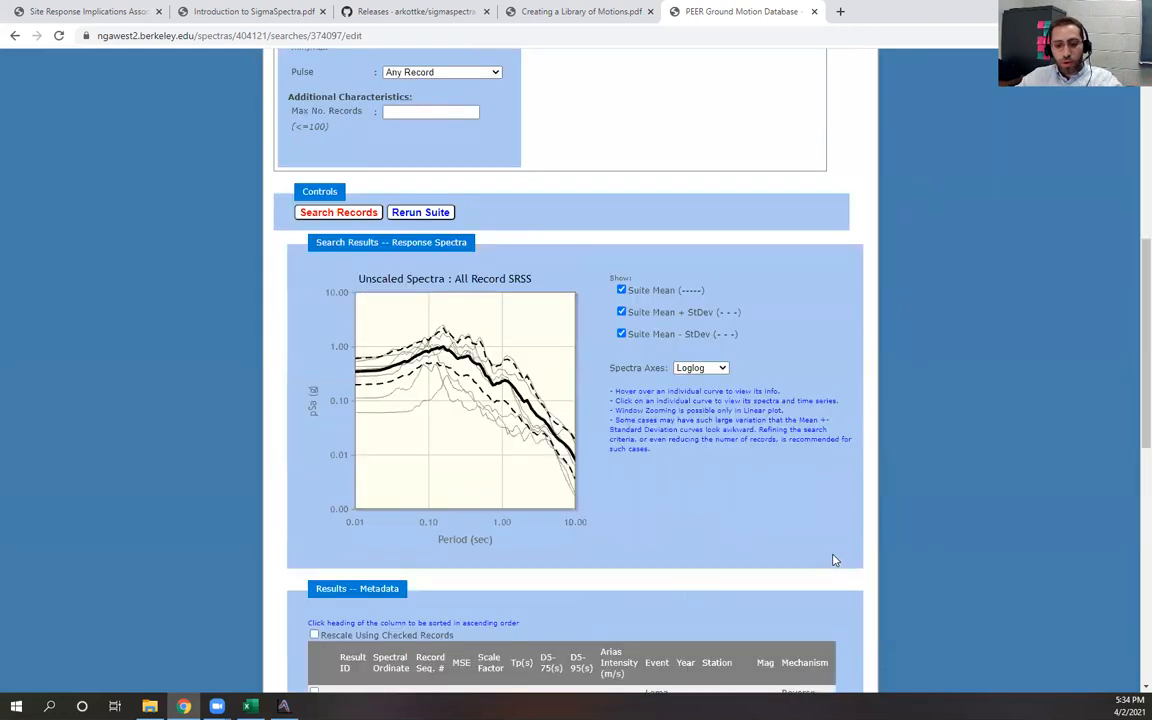
scroll(835, 560, "down", 3)
scroll(835, 560, "up", 4)
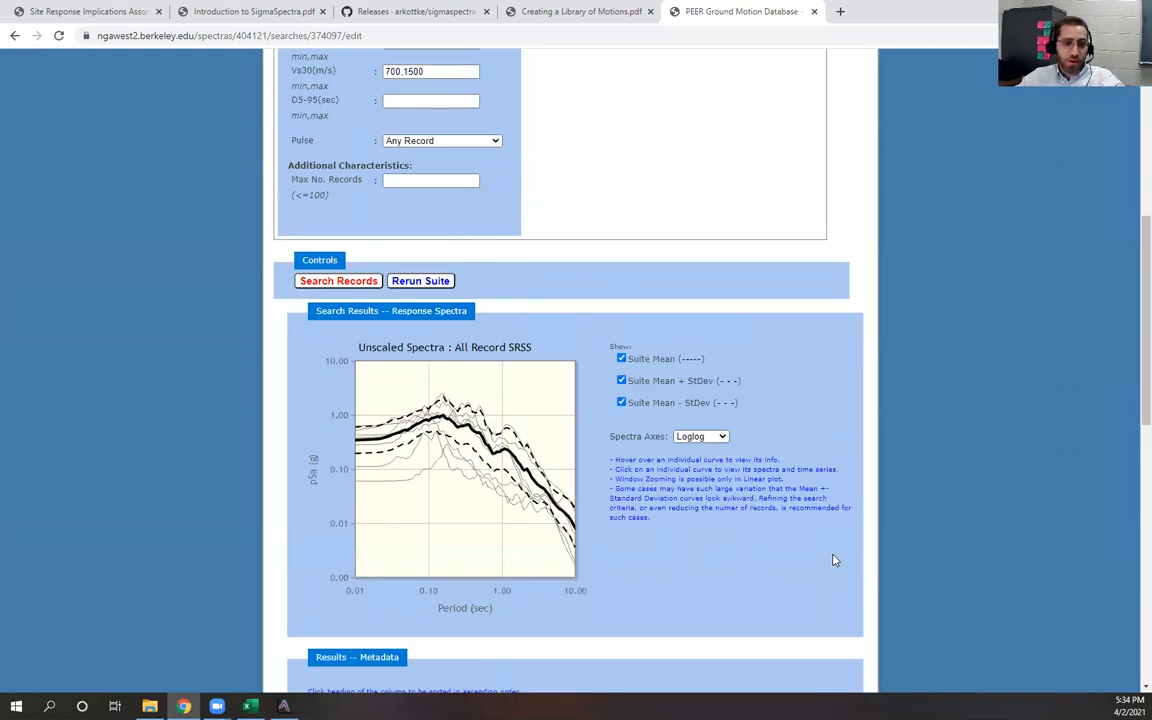
scroll(835, 560, "down", 5)
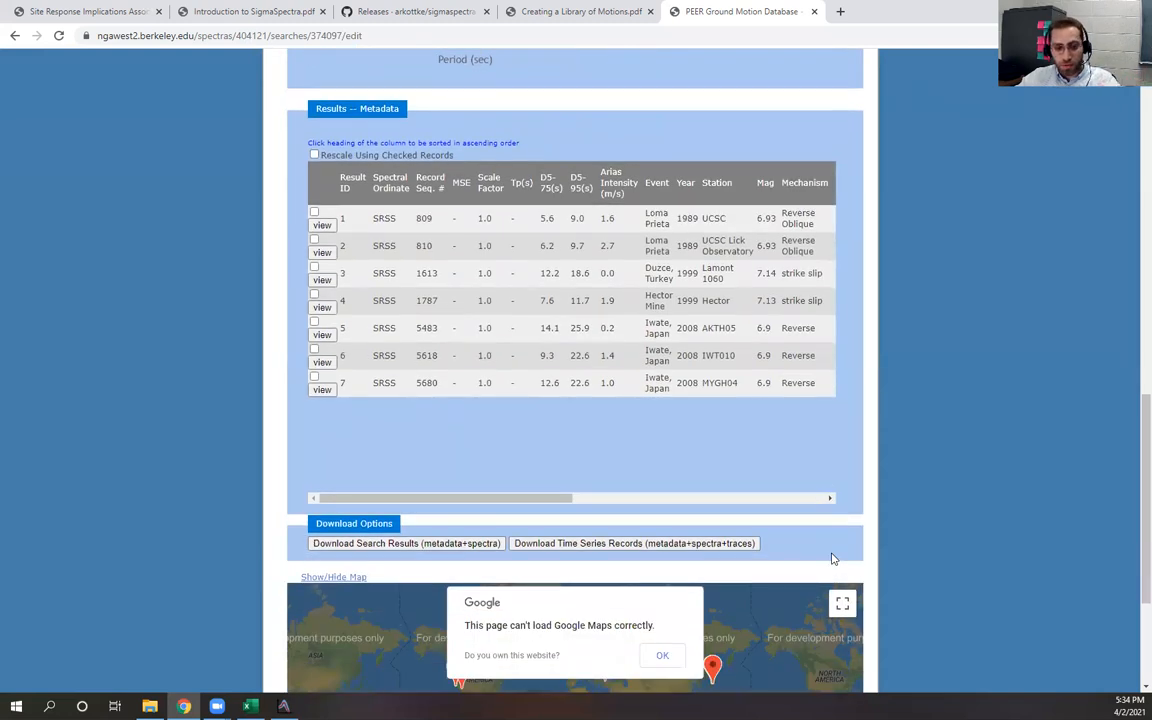
scroll(833, 557, "up", 7)
scroll(800, 546, "up", 3)
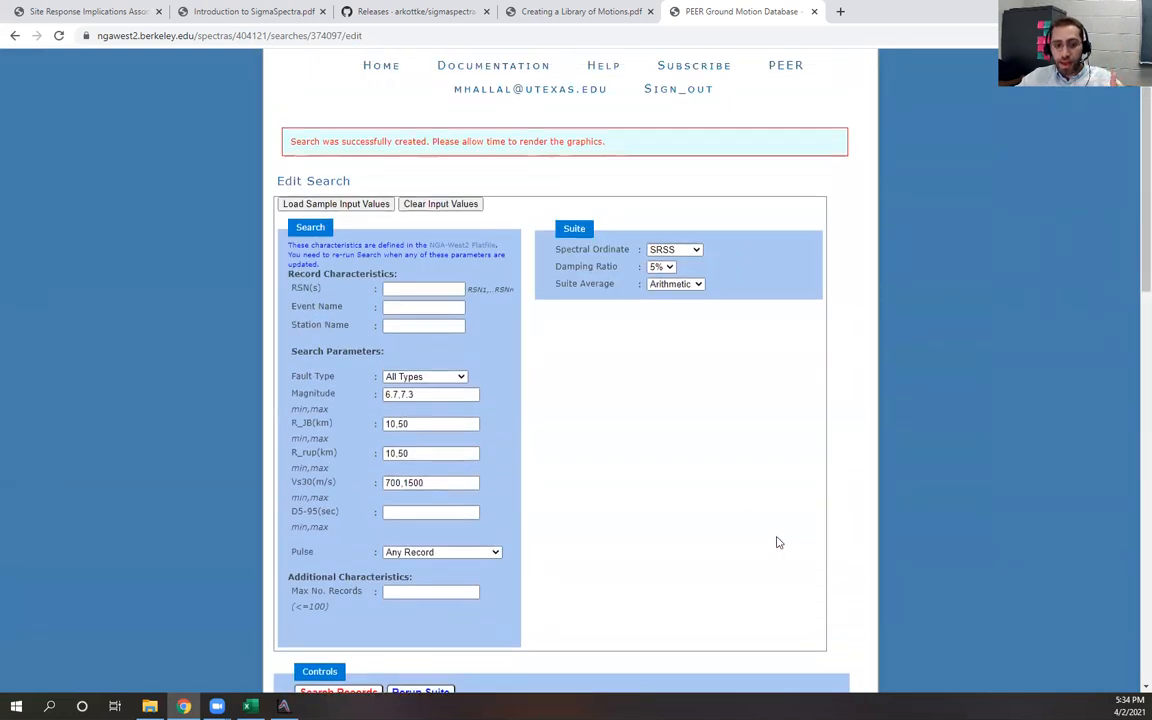
Set the magnitude range back to 6.5,7.5 and rerun the record search
left_click(395, 394)
type(".5")
left_click(424, 396)
key("BackSpace")
type("5")
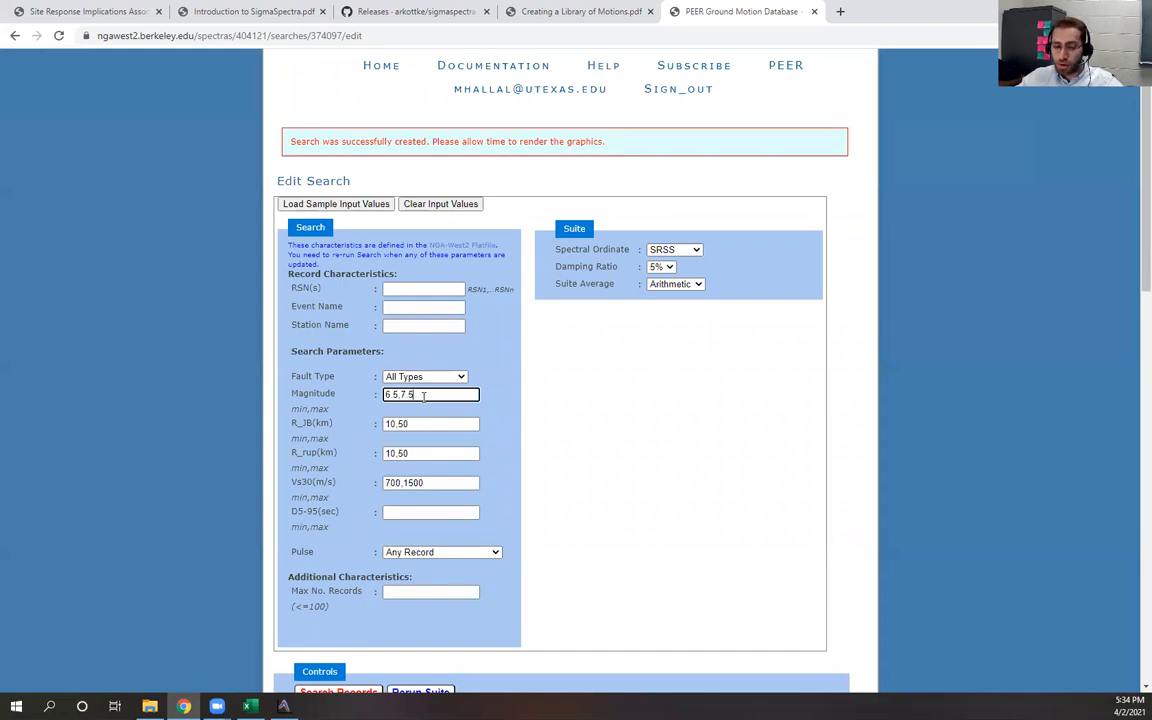
scroll(358, 660, "down", 1)
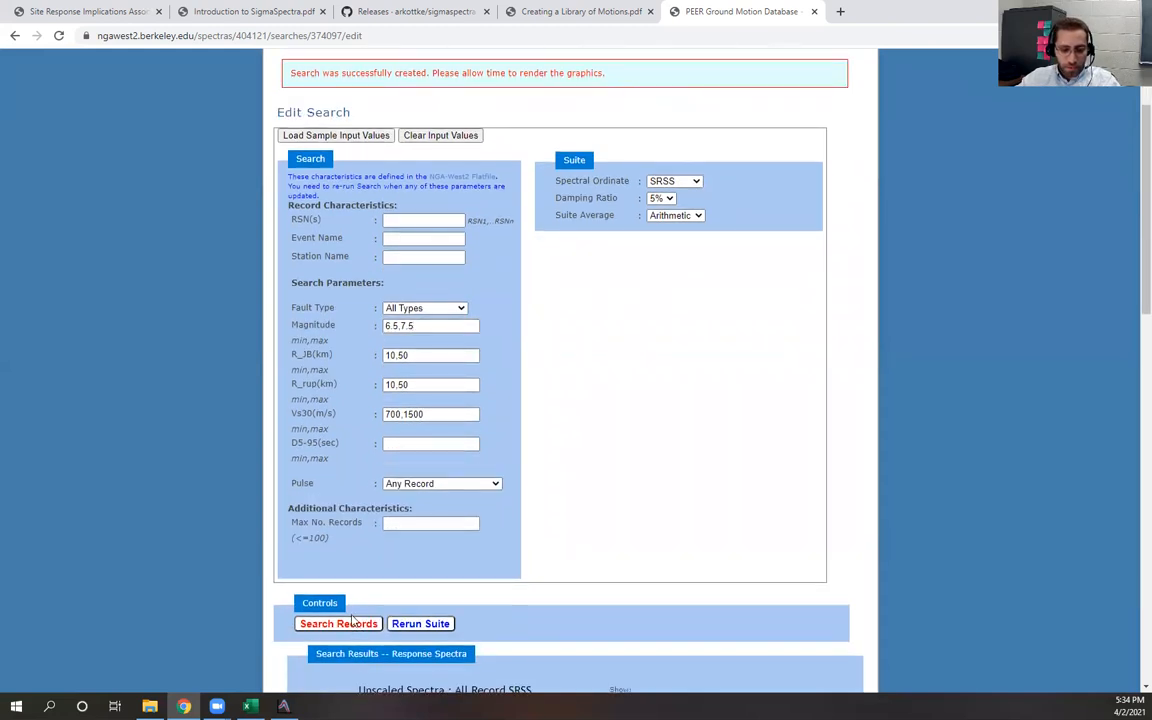
left_click(352, 622)
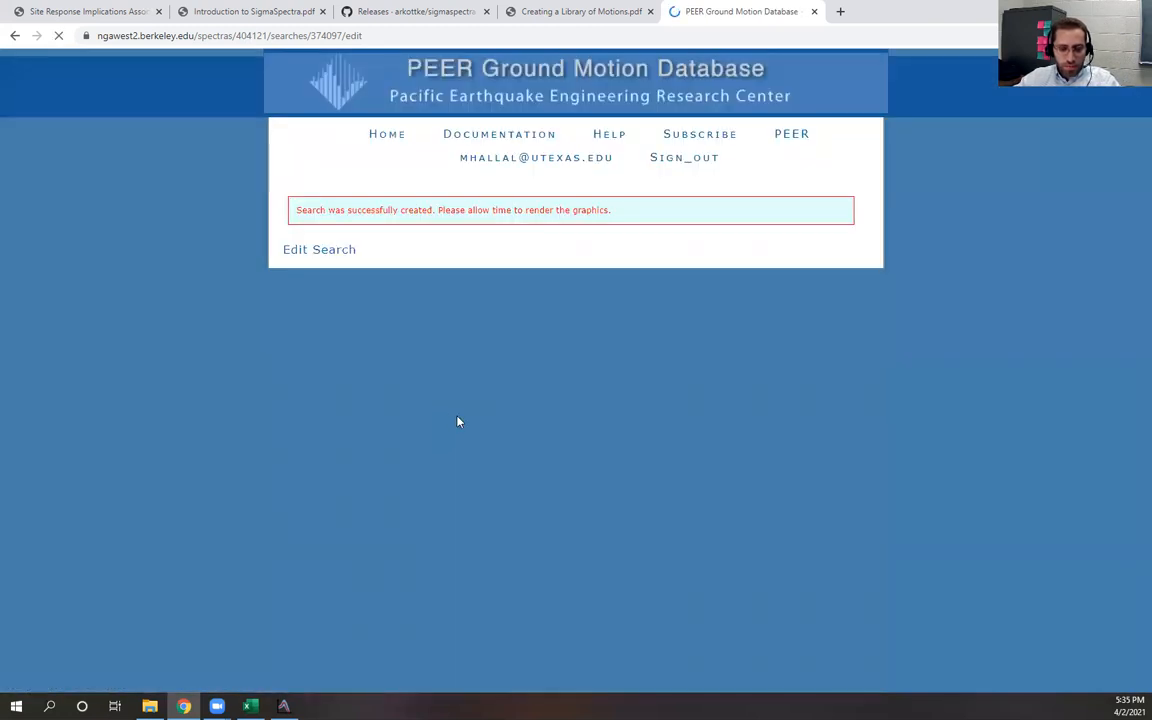
Set the minimum Vs30 to 670 so the range reads 670,1500 and search the records again
scroll(570, 435, "down", 4)
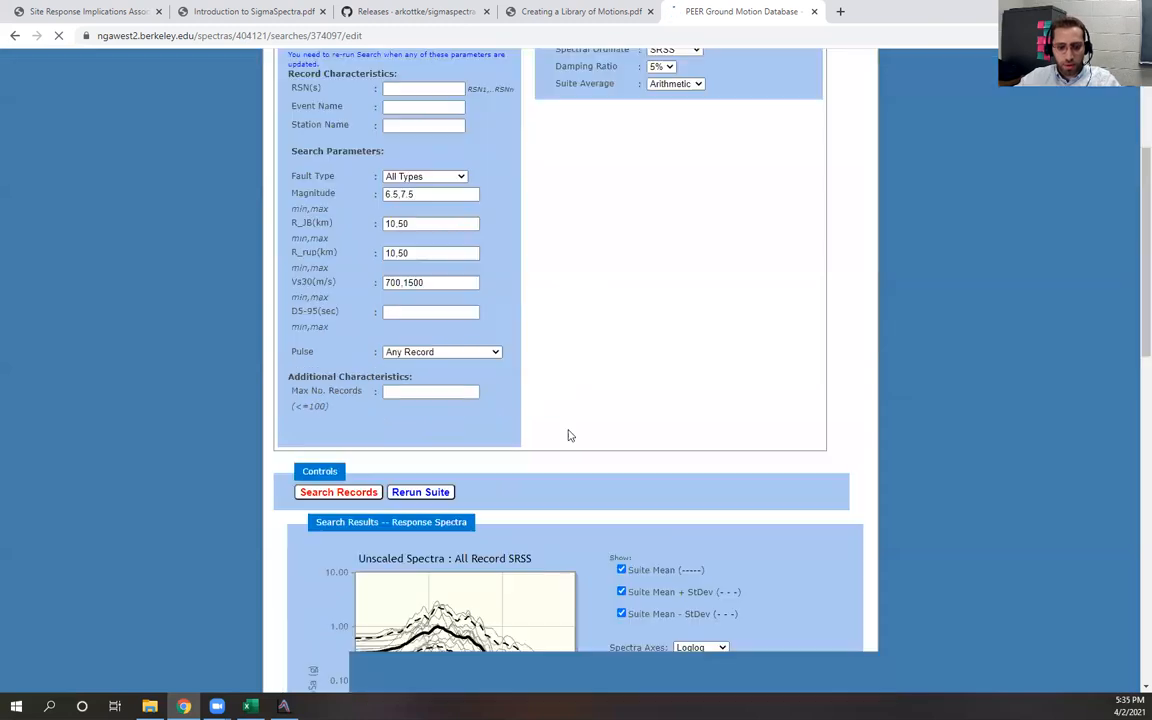
scroll(570, 435, "down", 11)
left_click_drag(831, 350, 830, 475)
scroll(828, 400, "up", 3)
scroll(900, 300, "up", 8)
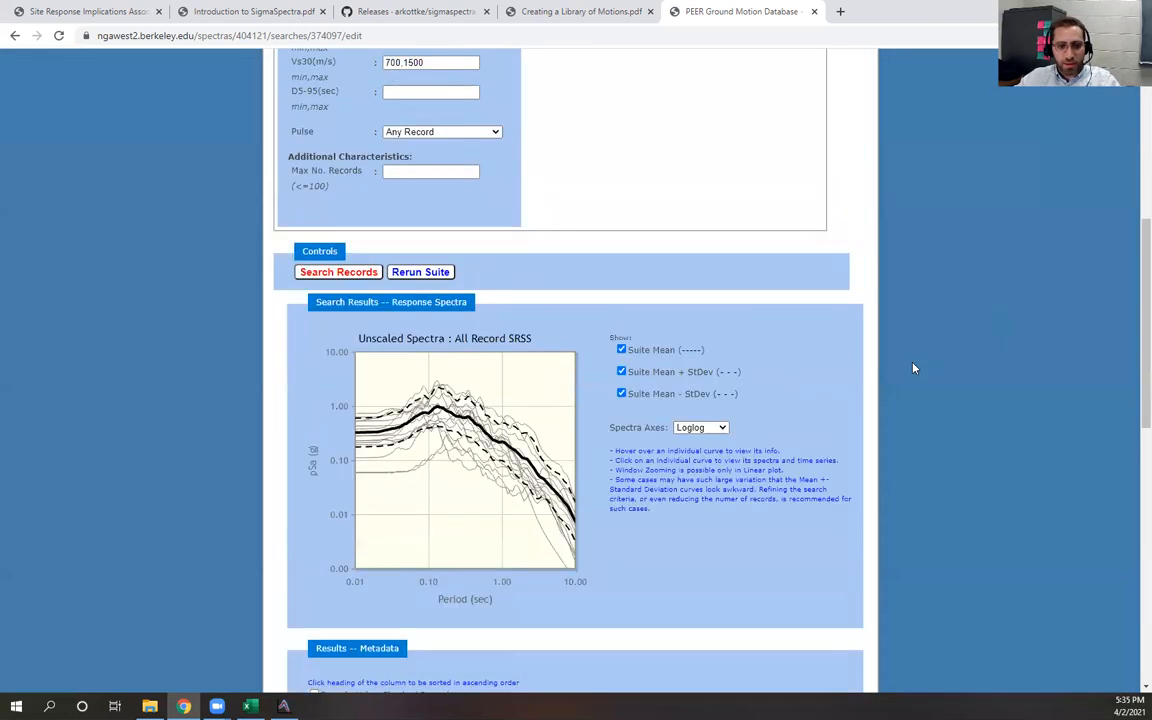
scroll(633, 373, "up", 3)
left_click(389, 277)
left_click_drag(386, 278, 382, 279)
type("6")
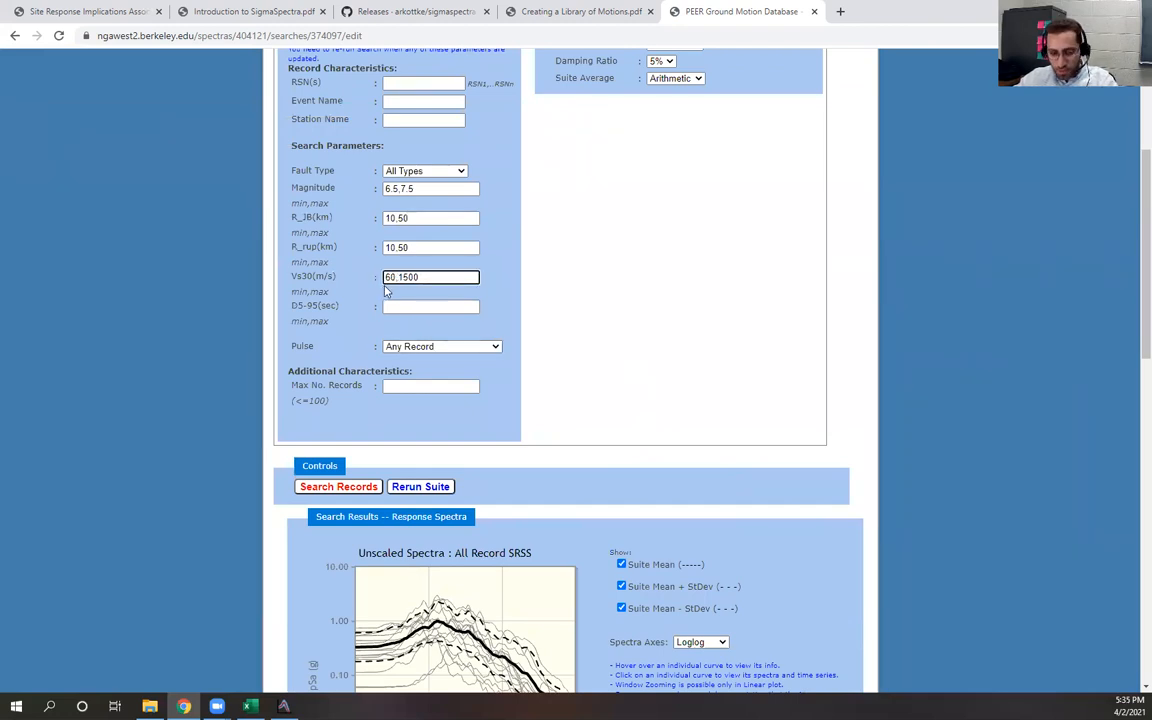
type("7")
left_click(342, 487)
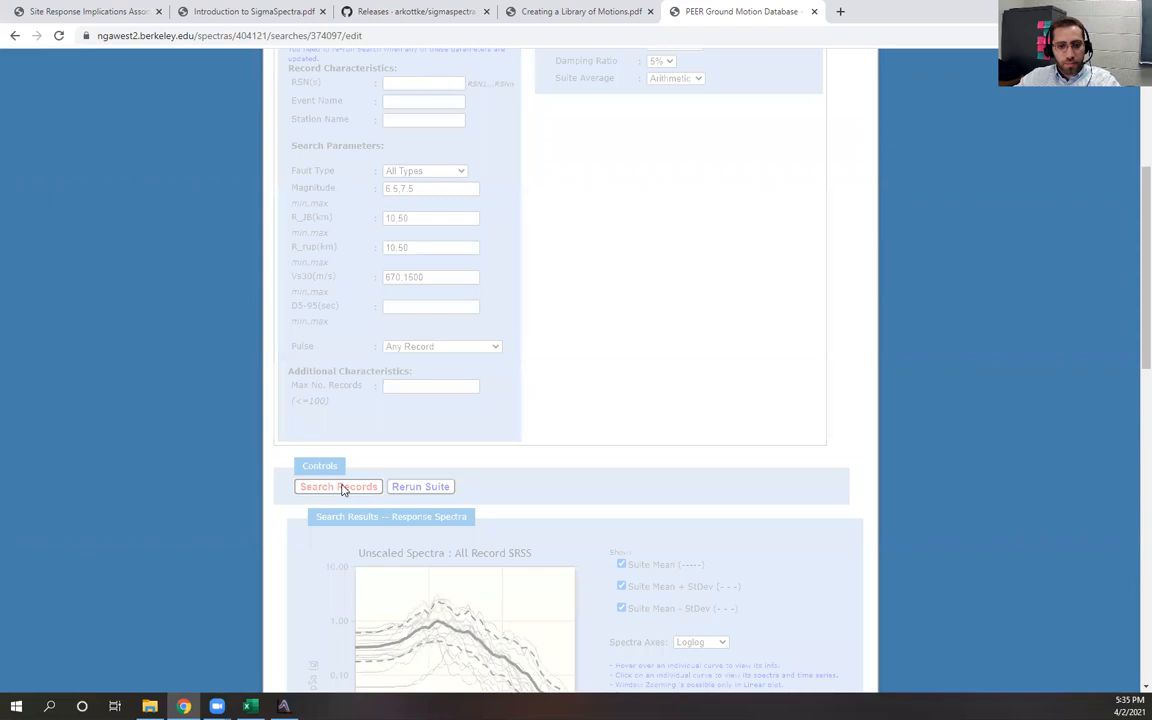
Download the time series records (metadata, spectra and traces) for the search results and acknowledge the download notice
scroll(982, 420, "down", 2)
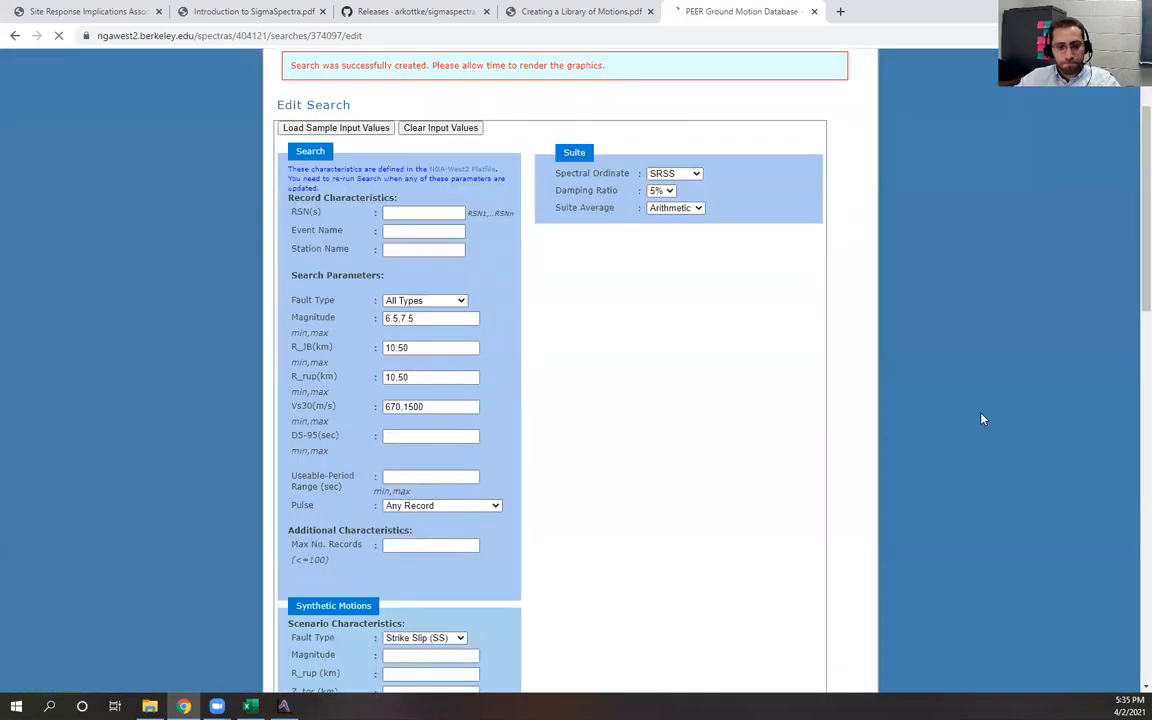
scroll(944, 417, "down", 4)
scroll(887, 437, "down", 5)
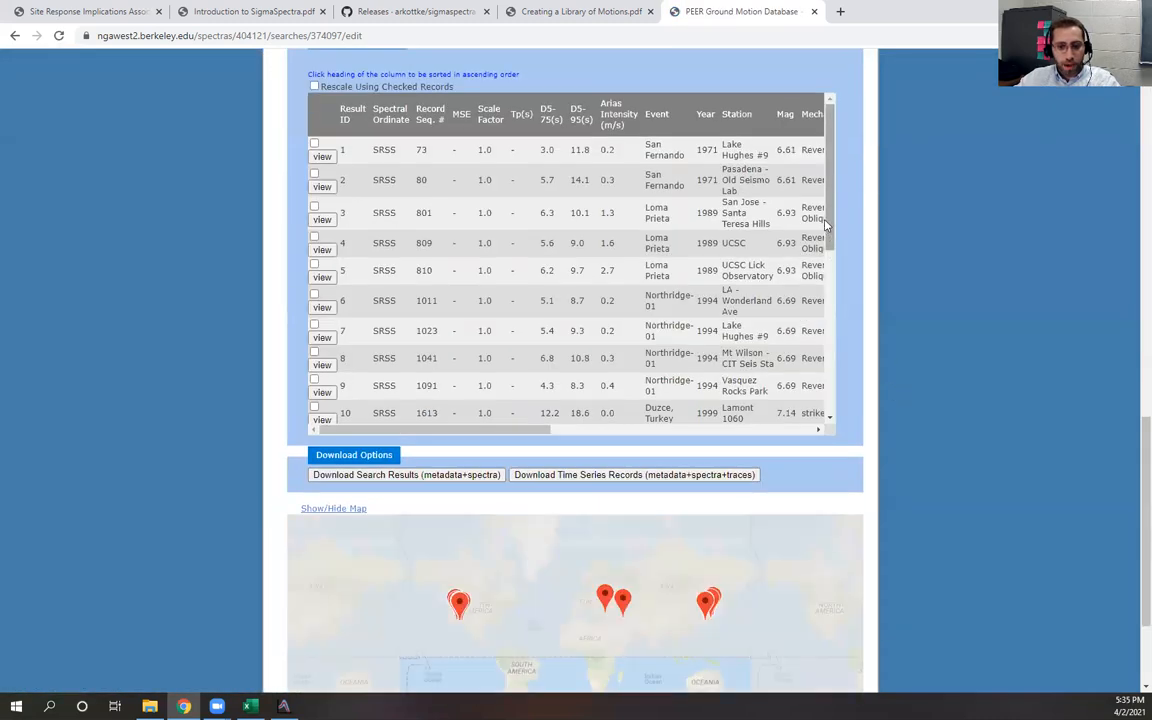
left_click_drag(826, 224, 813, 411)
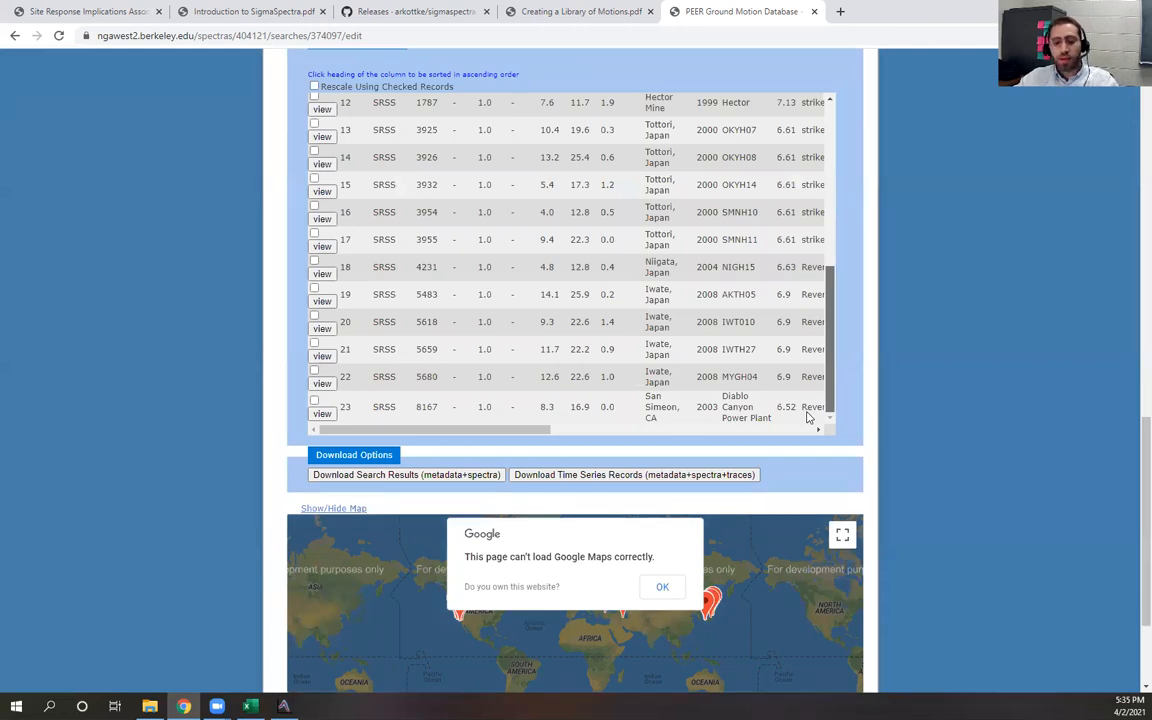
scroll(985, 309, "up", 1)
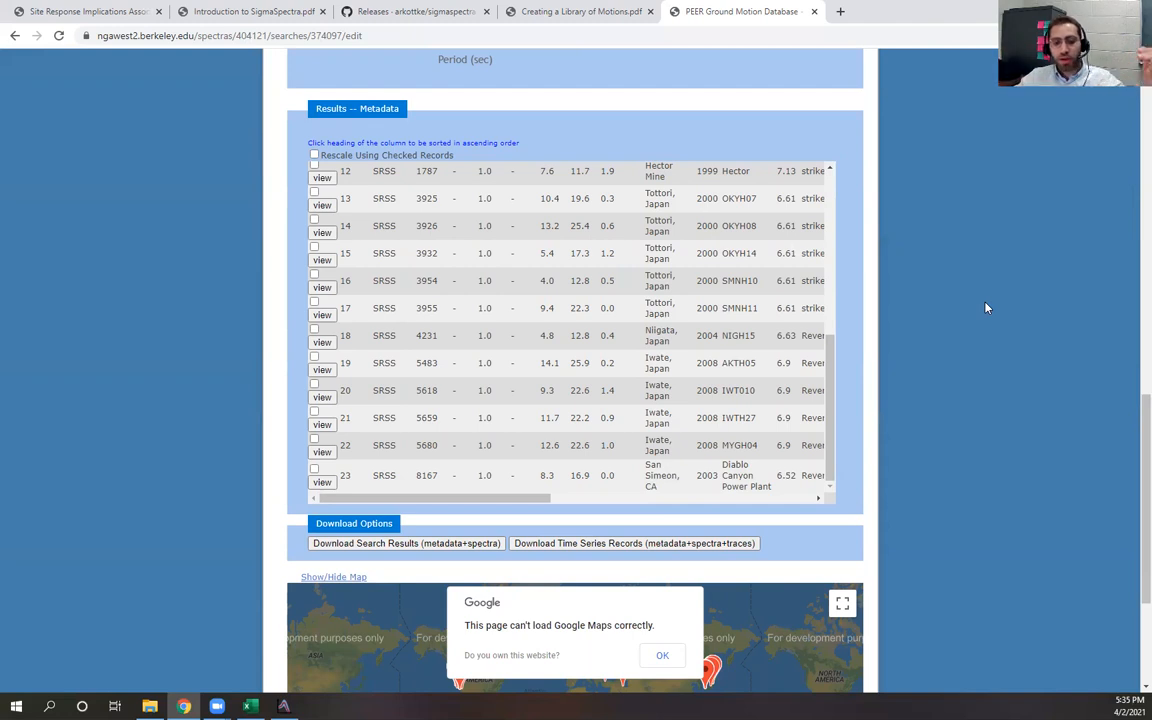
scroll(970, 330, "down", 3)
left_click(581, 338)
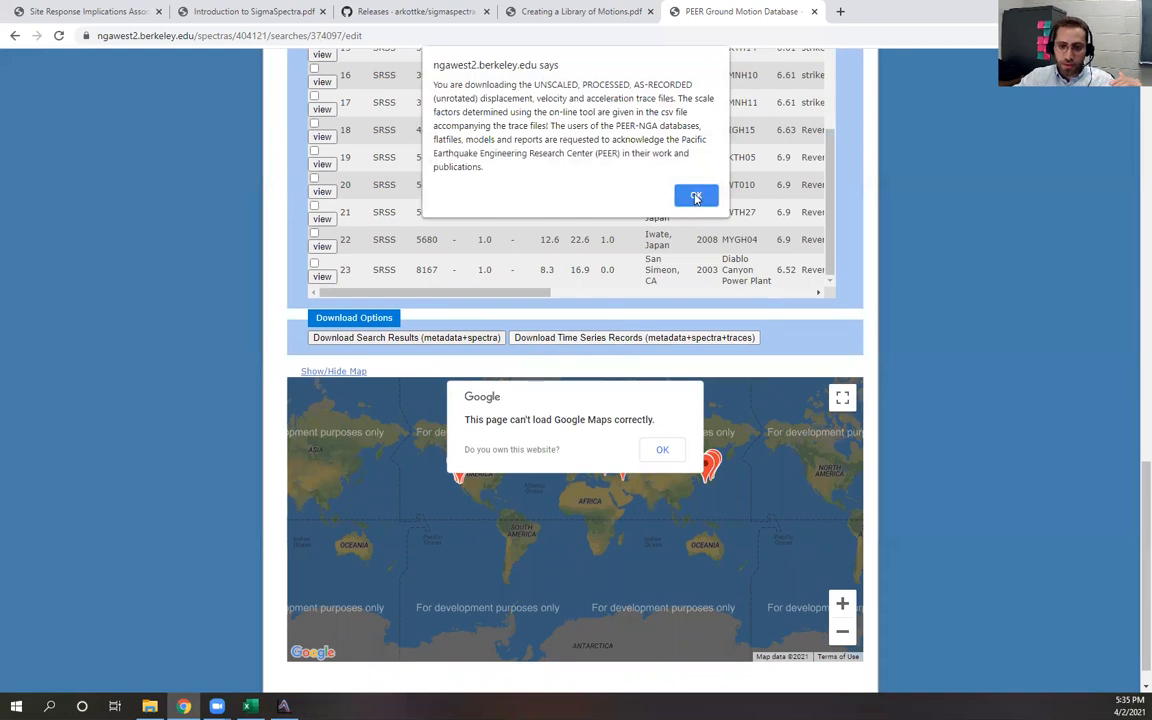
left_click(696, 197)
left_click(692, 168)
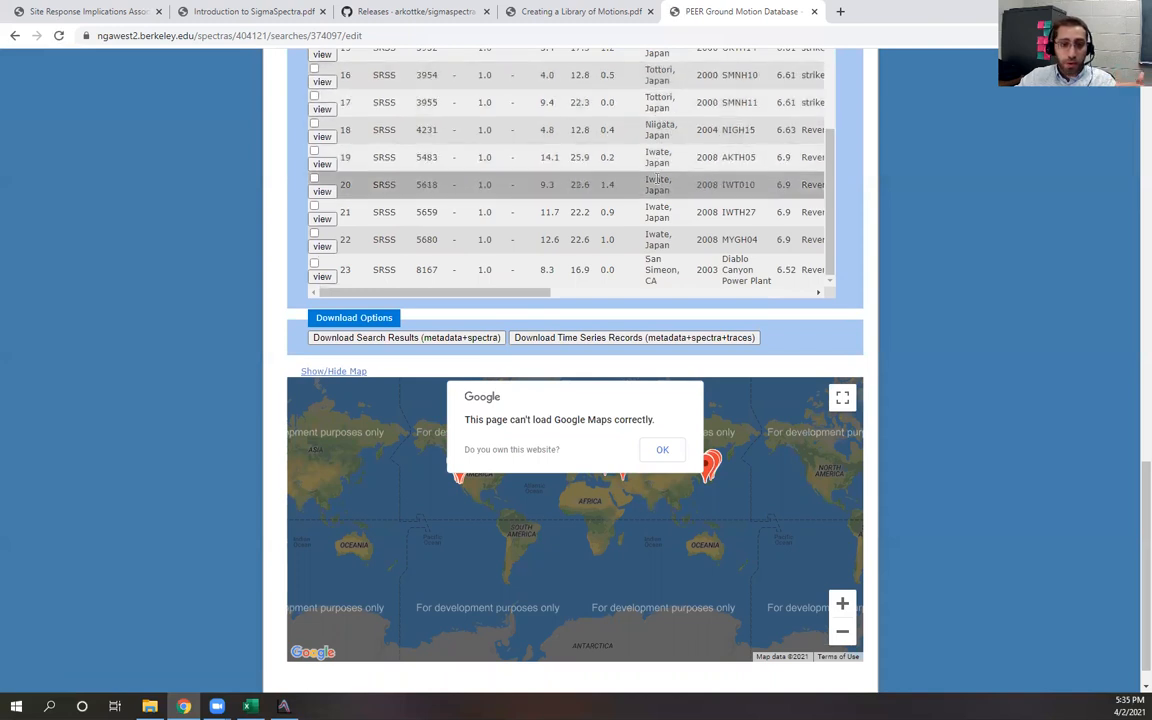
Set the SigmaSpectra motion library path to the PEERNGARecords_Unscaled folder in Downloads
scroll(816, 190, "up", 2)
scroll(990, 275, "up", 10)
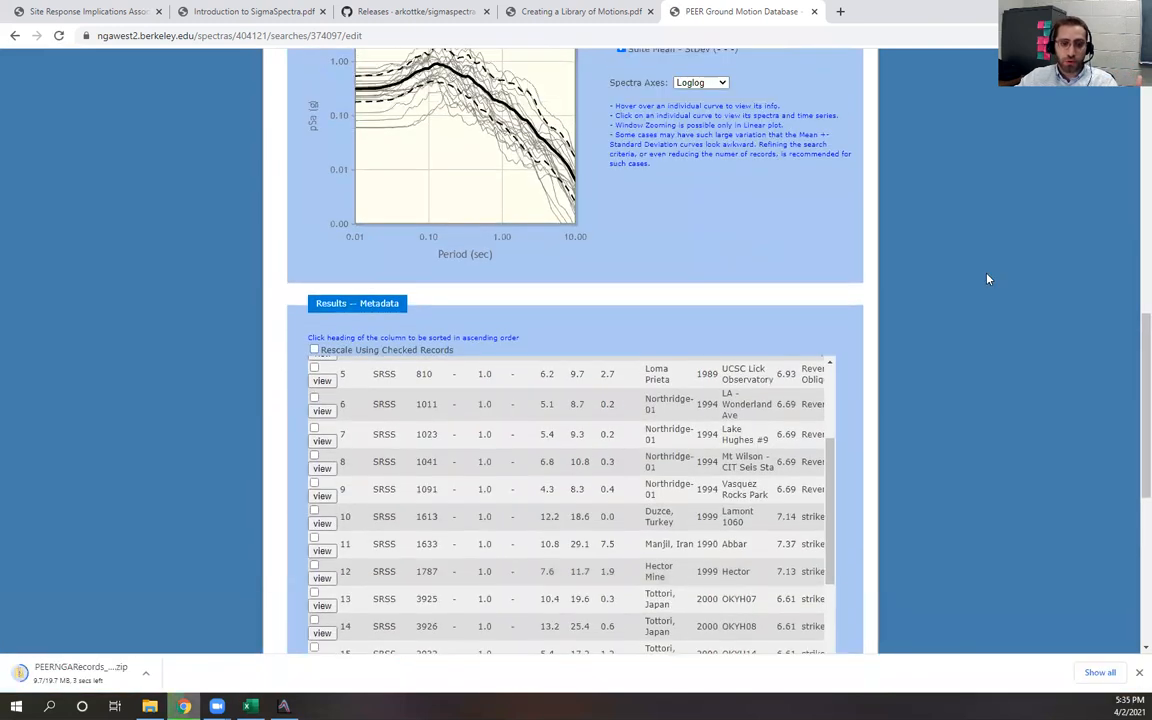
scroll(987, 279, "down", 10)
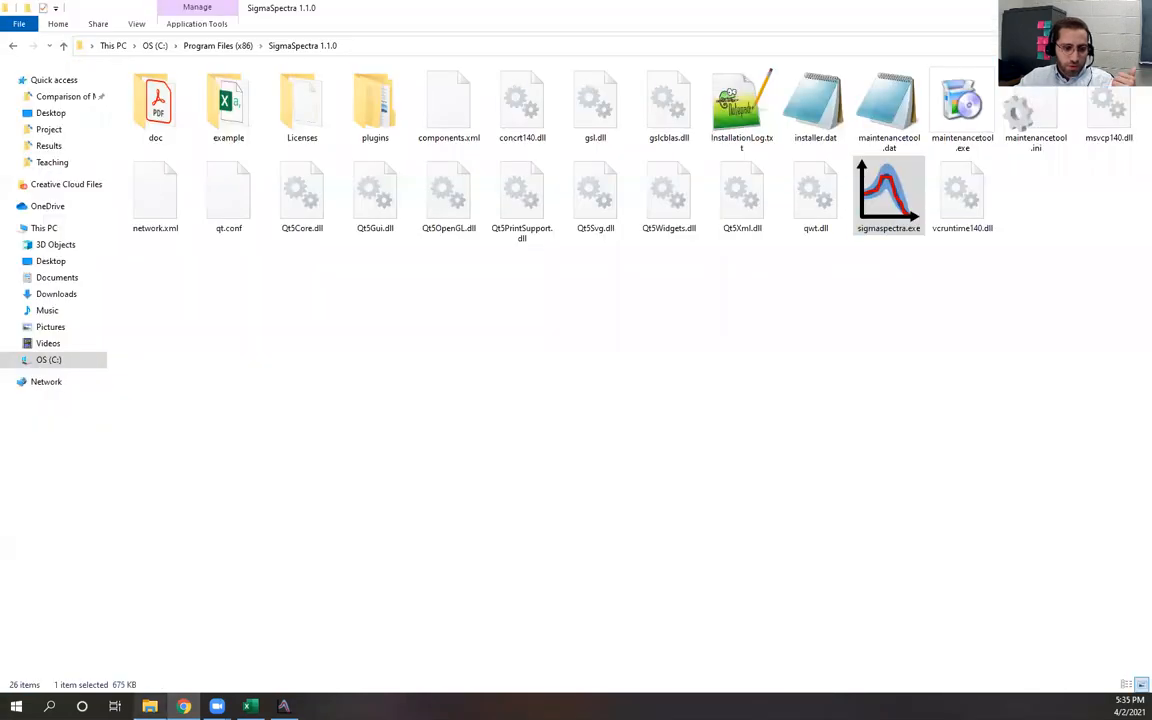
left_click(140, 632)
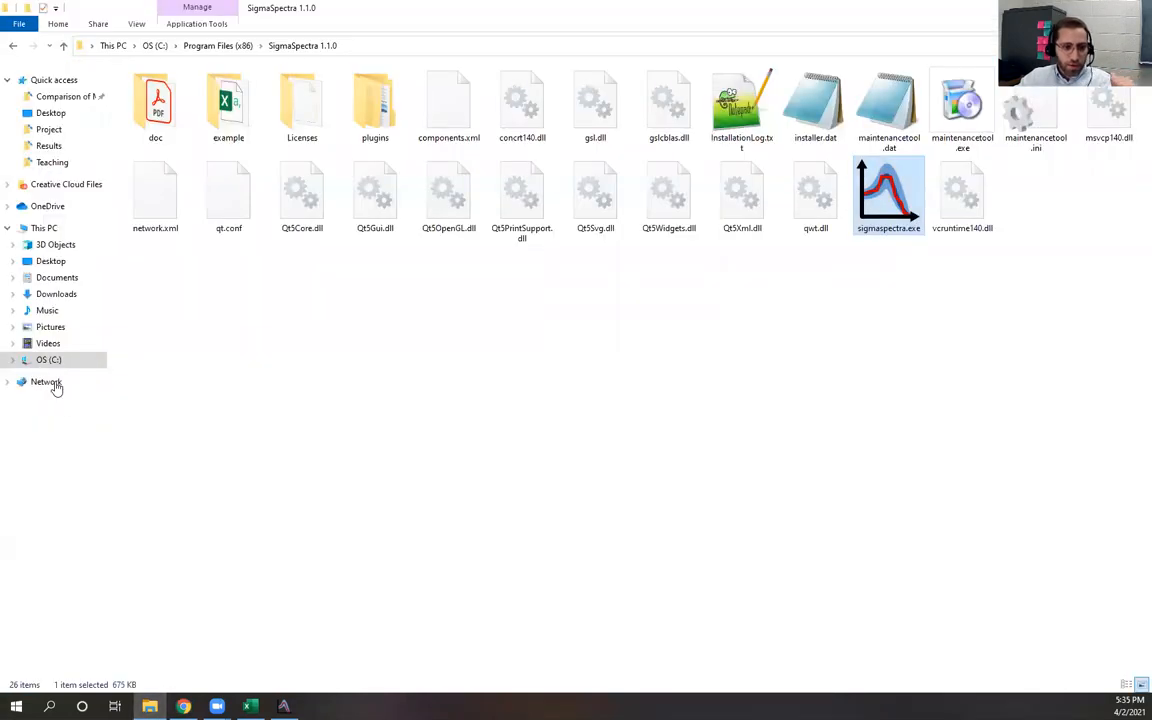
left_click(60, 297)
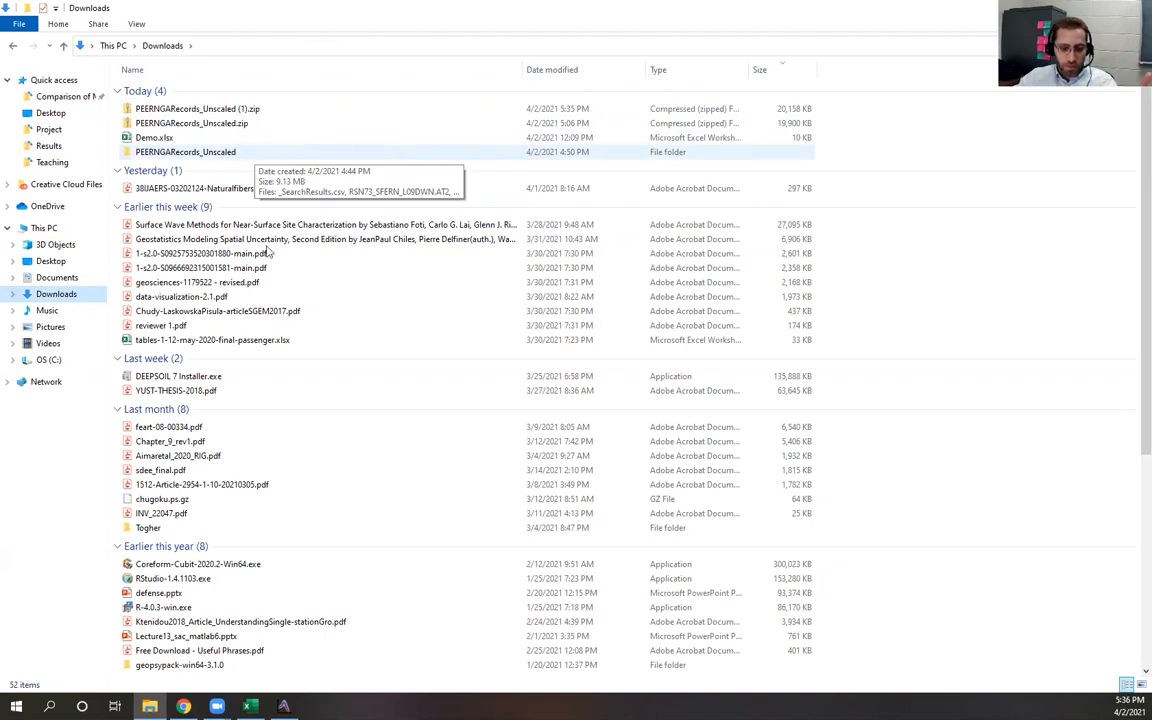
left_click(284, 706)
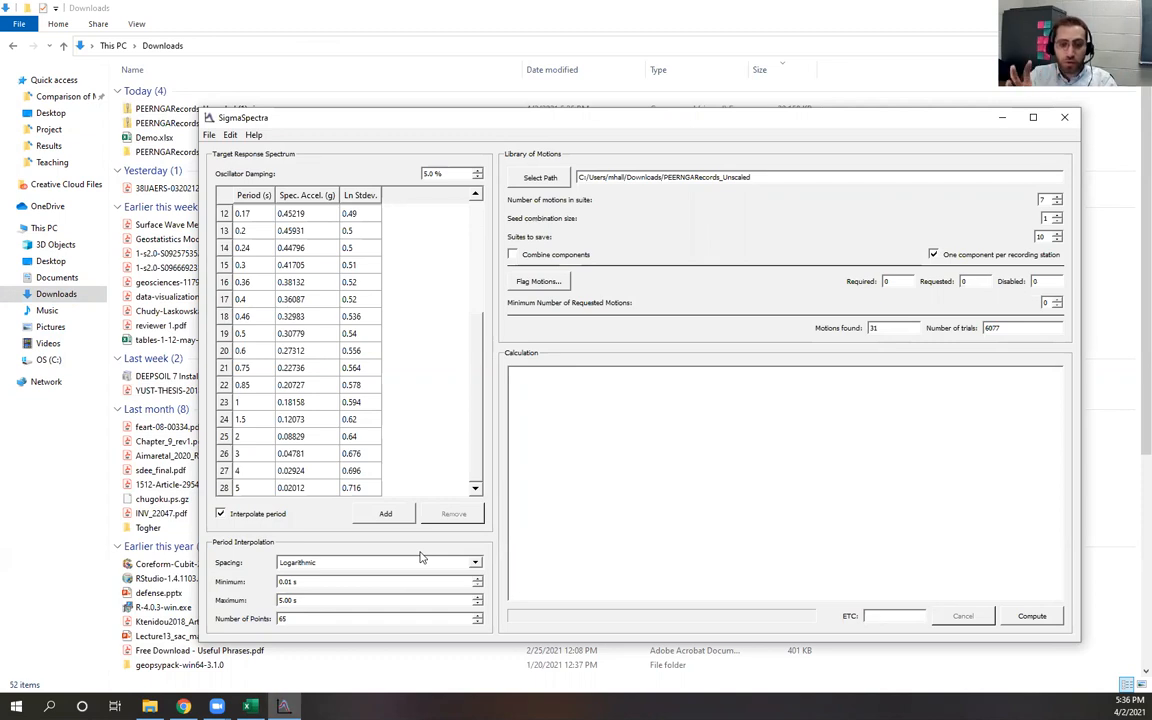
left_click(538, 177)
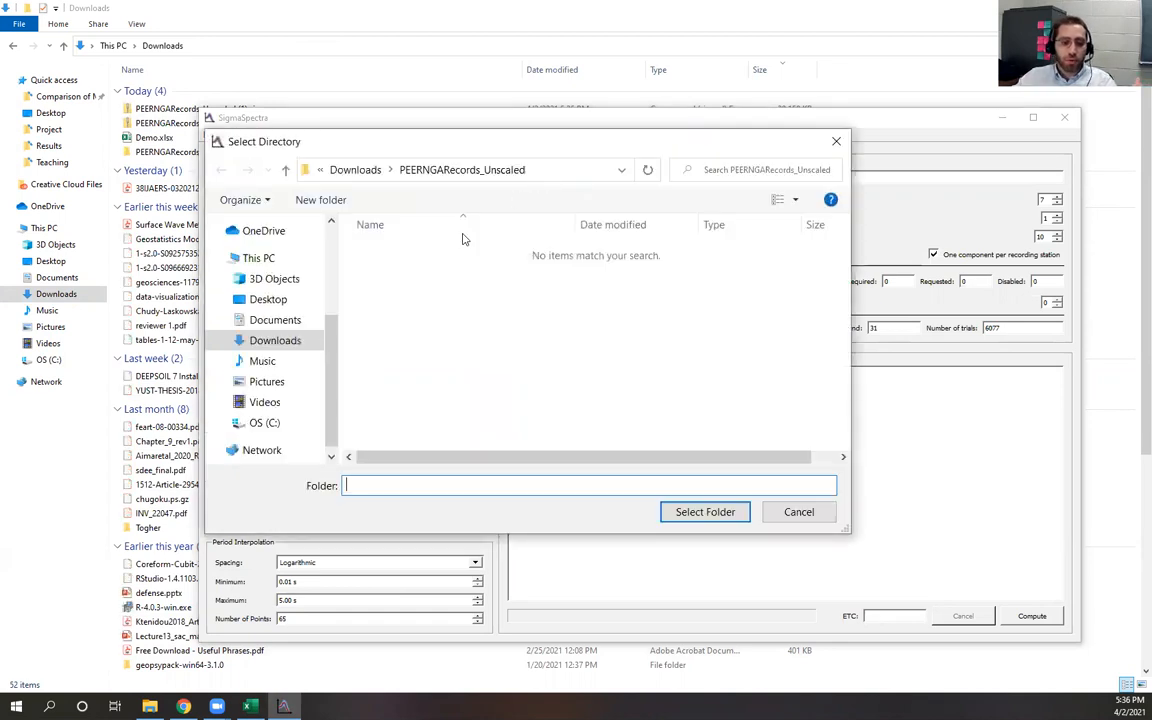
left_click(267, 300)
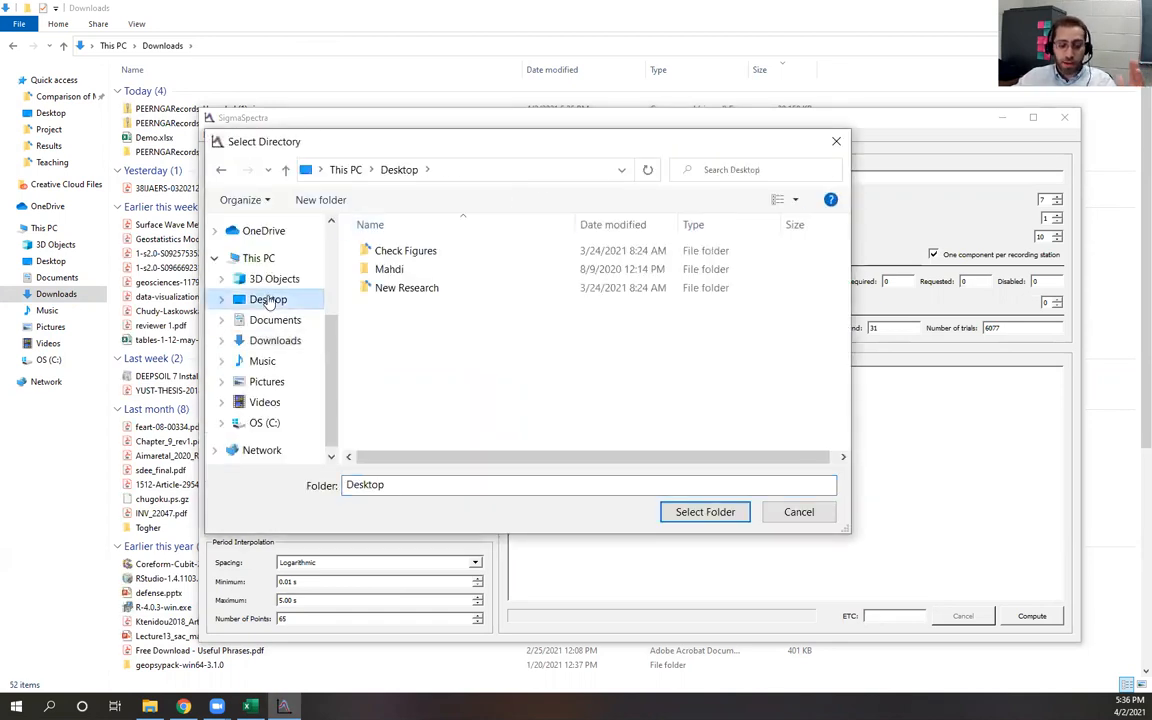
left_click(287, 341)
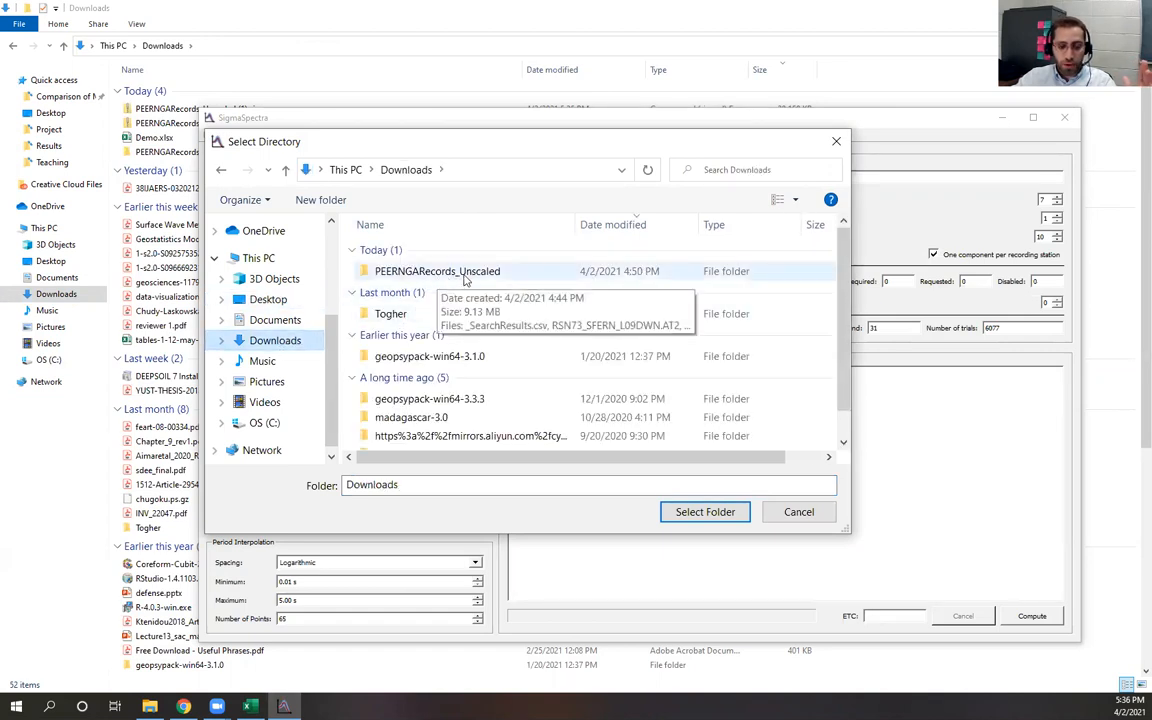
left_click(506, 273)
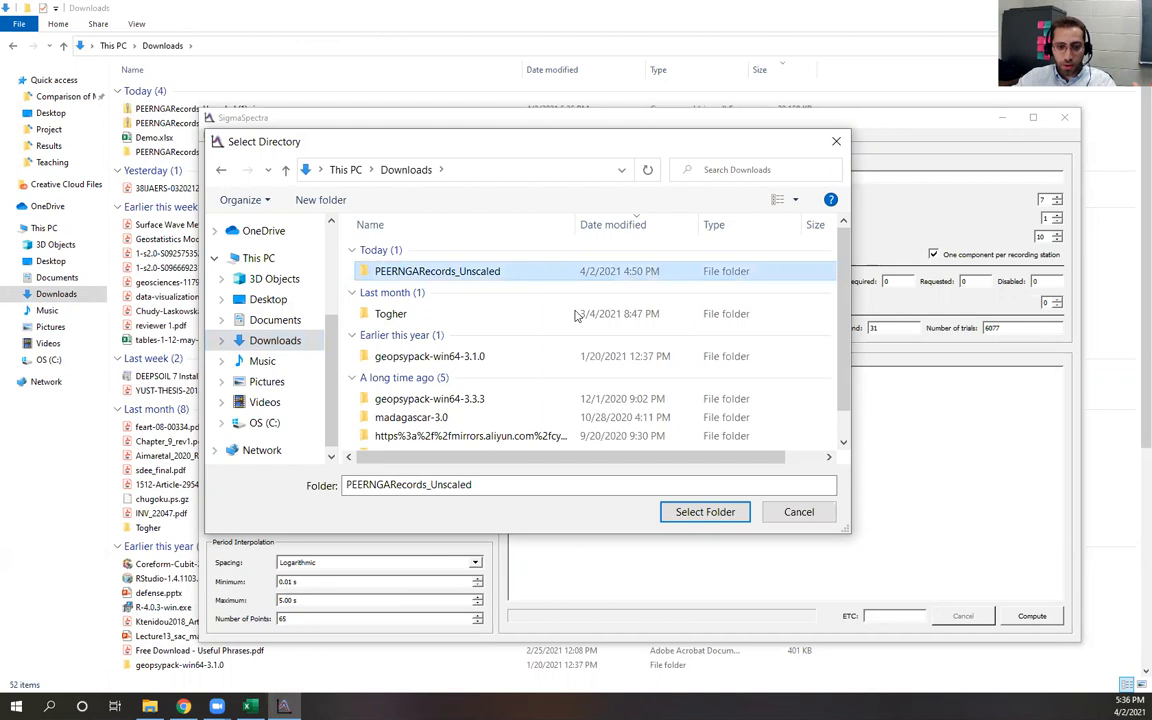
left_click(703, 513)
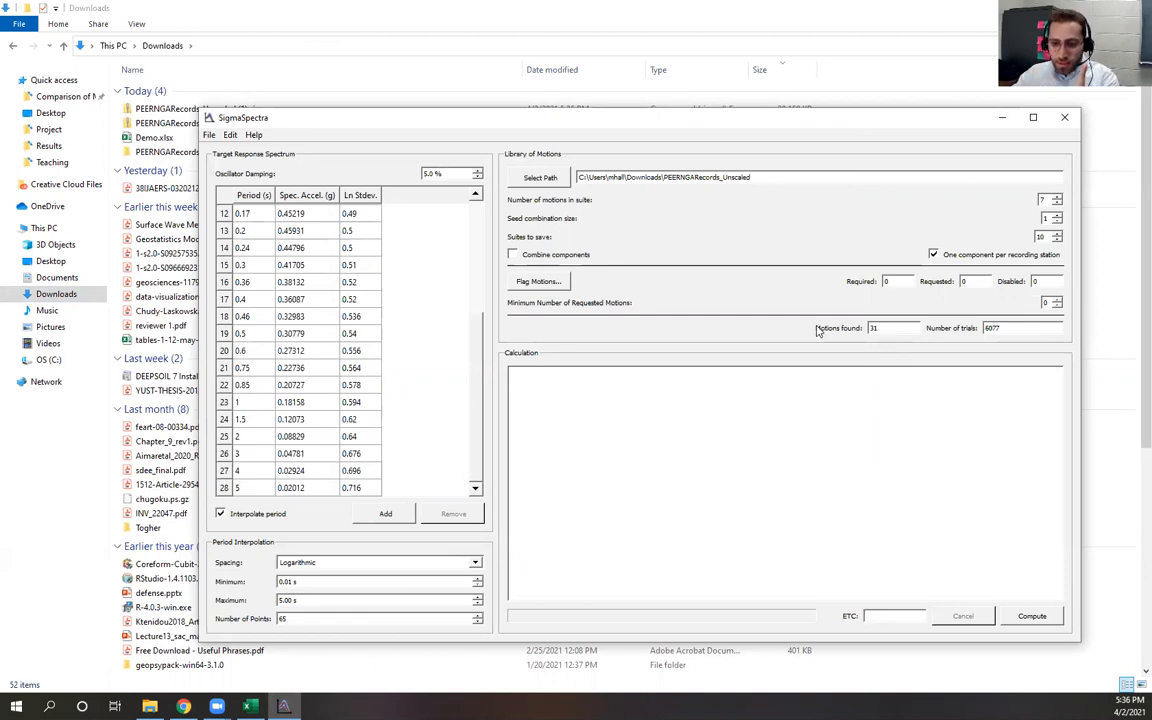
Compare the motions found in SigmaSpectra with the record list in the browser search results
left_click_drag(881, 329, 867, 330)
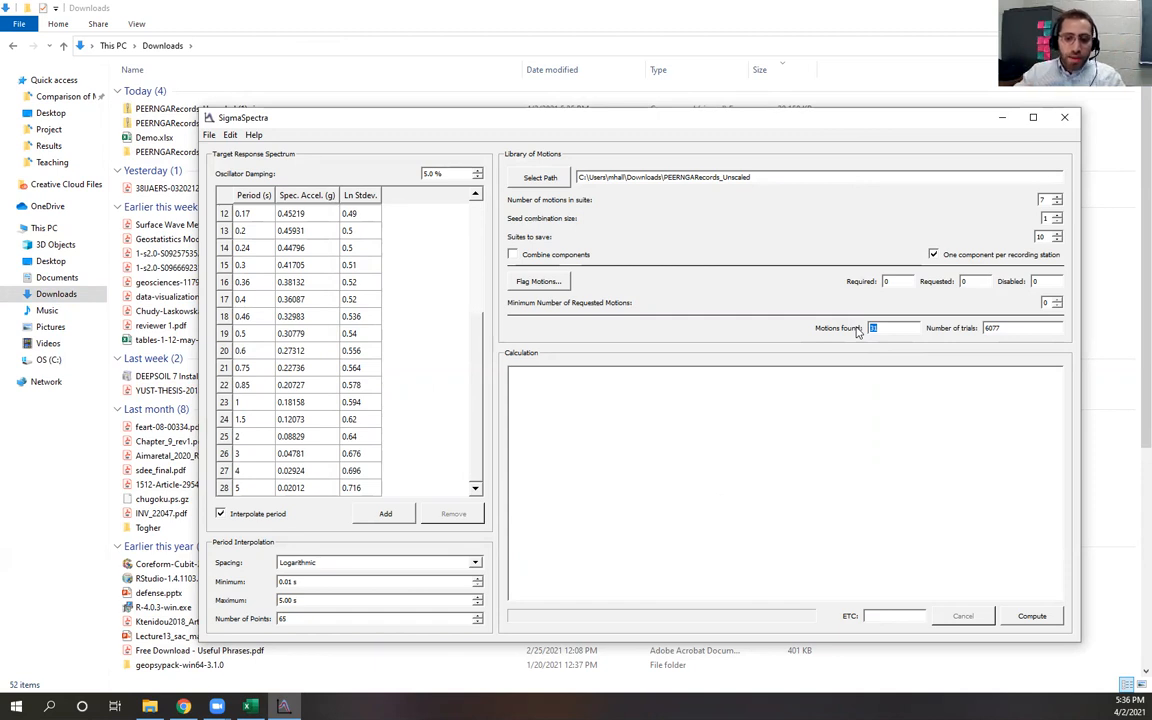
left_click(183, 706)
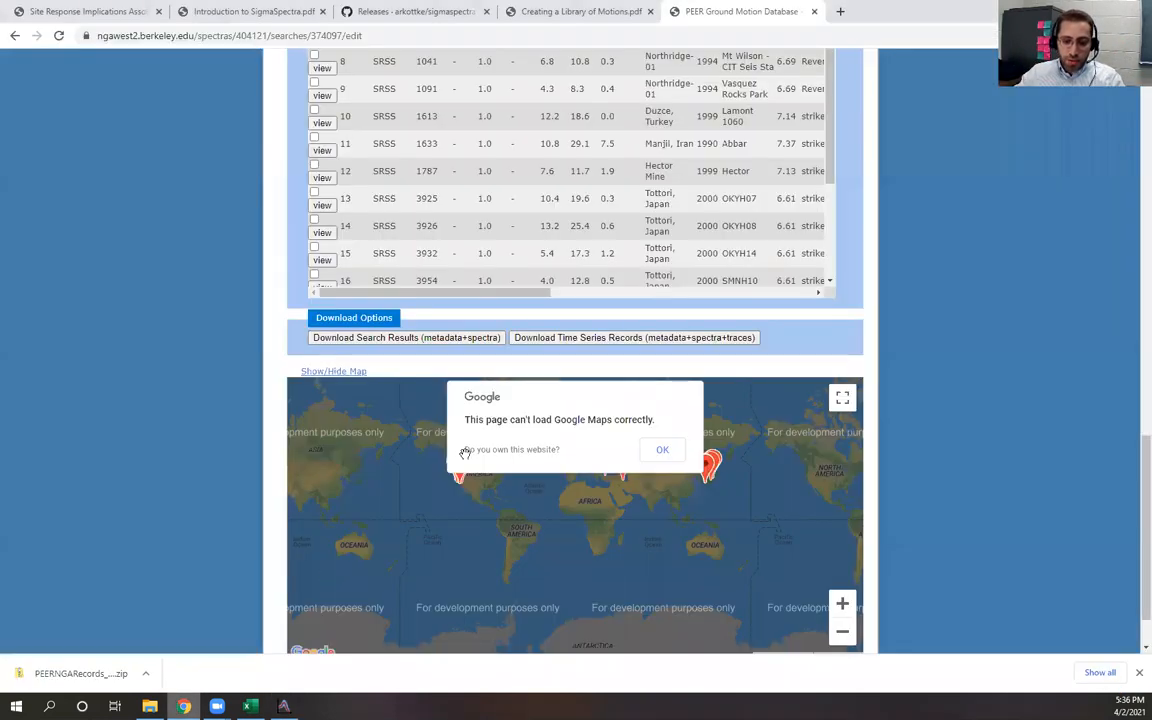
scroll(742, 220, "down", 5)
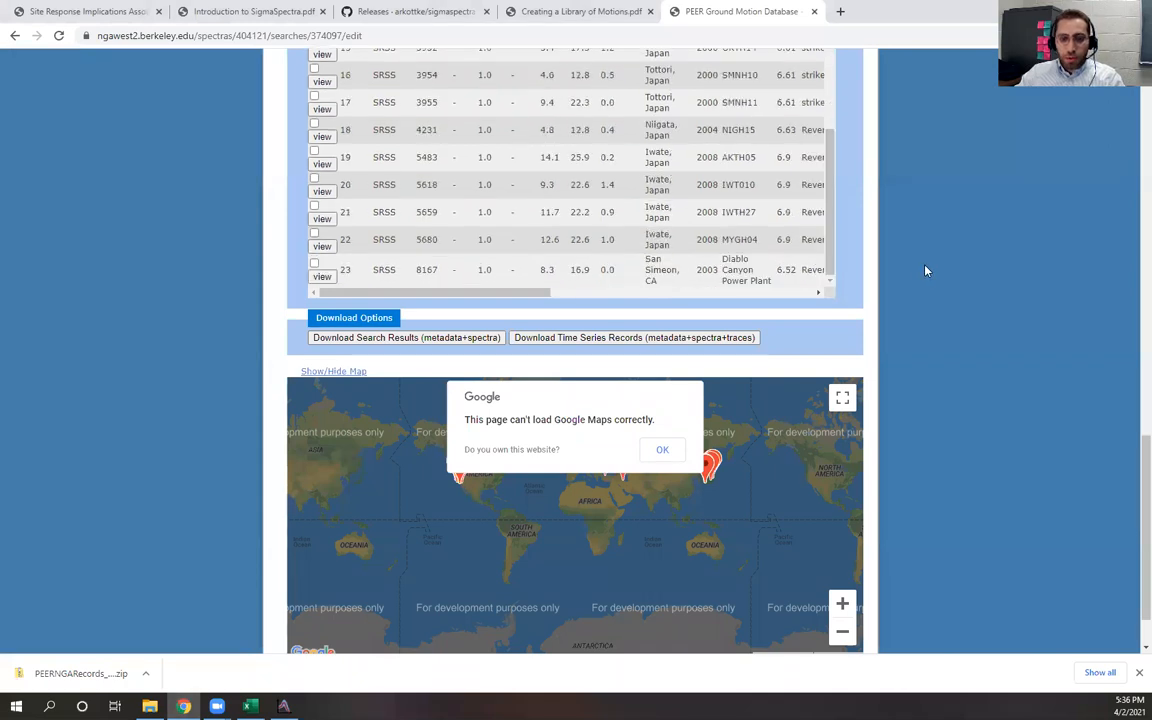
scroll(847, 348, "up", 3)
scroll(845, 380, "down", 1)
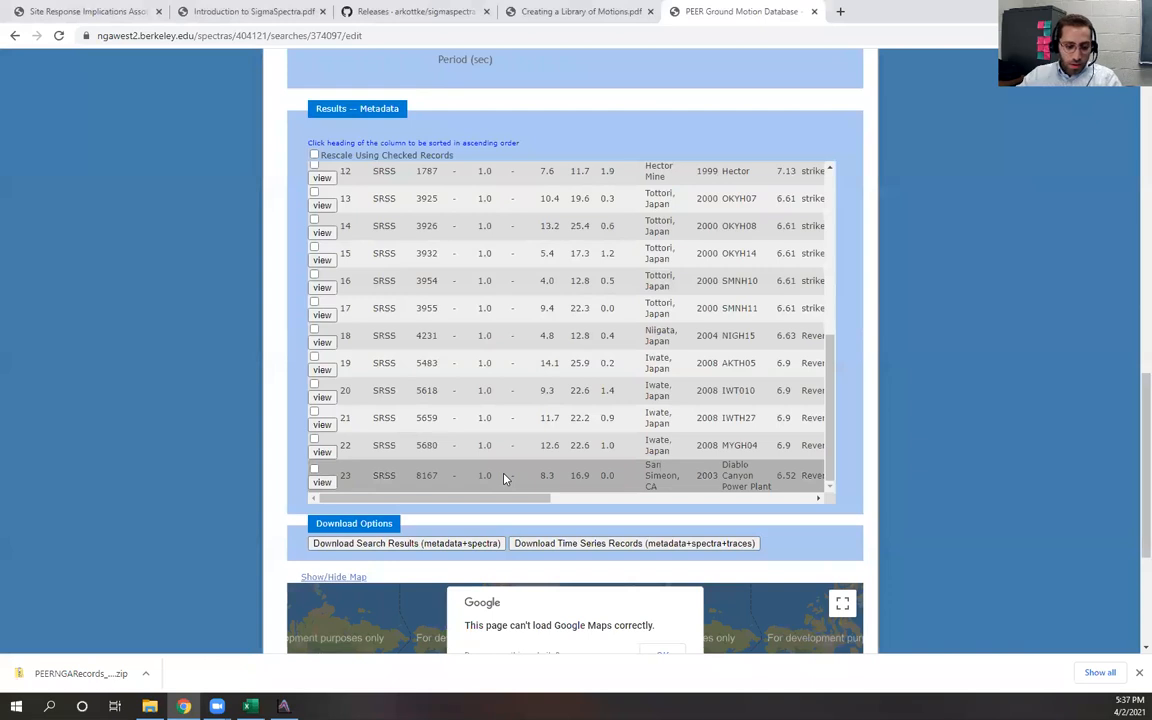
left_click(284, 706)
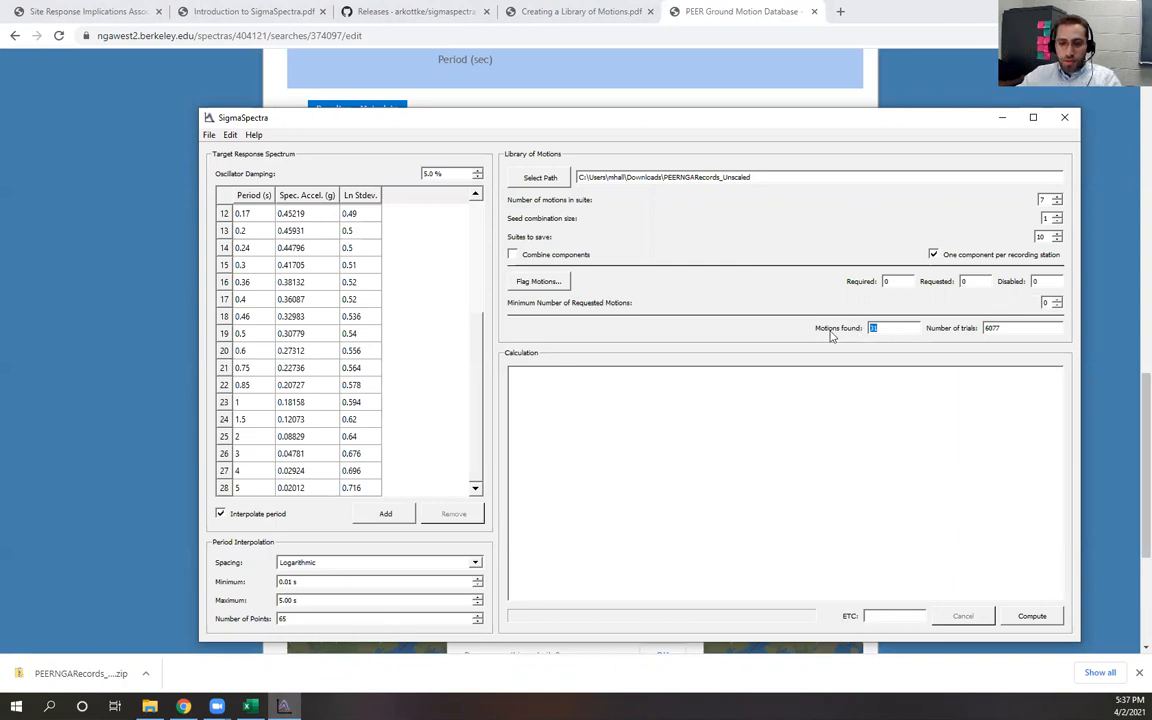
left_click(898, 332)
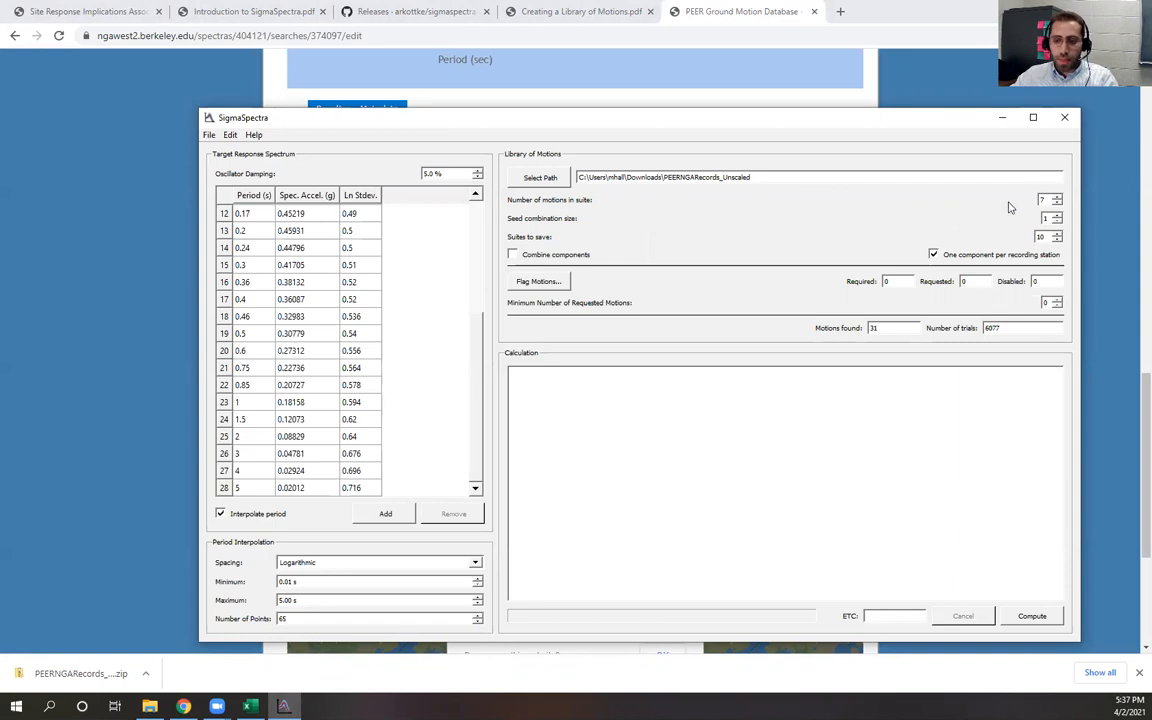
Set the number of motions in suite to 7
double_click(1046, 200)
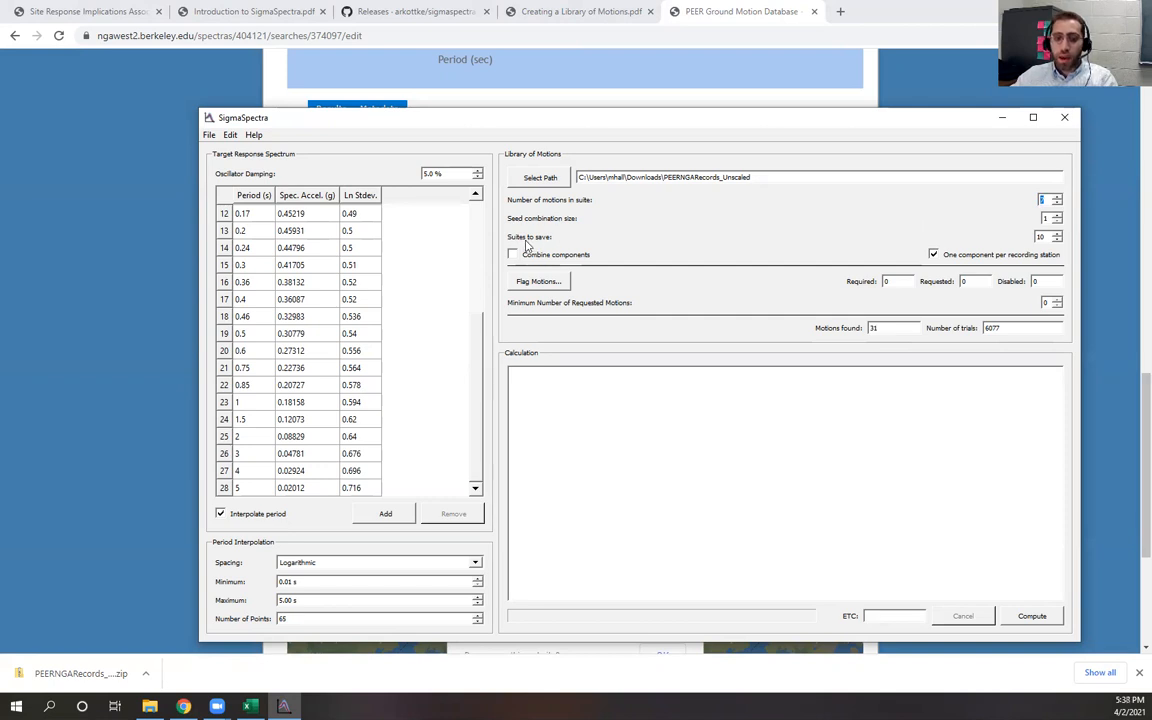
type("7")
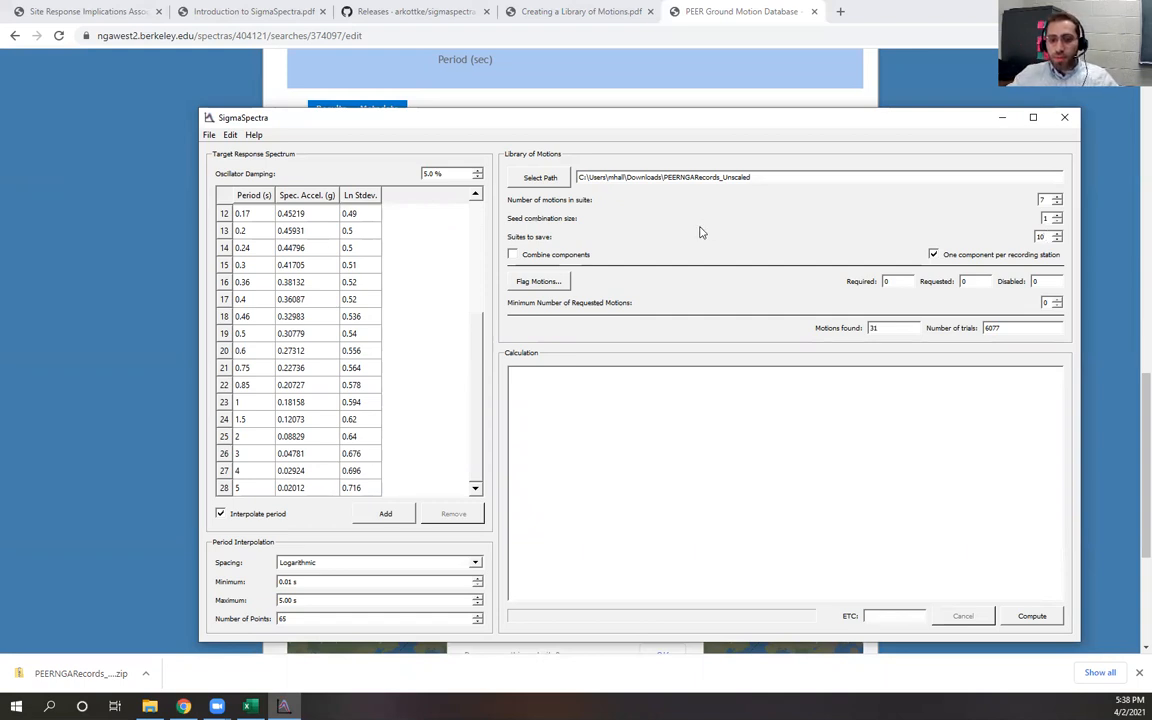
Try enabling Combine components, then turn it back off
left_click(513, 255)
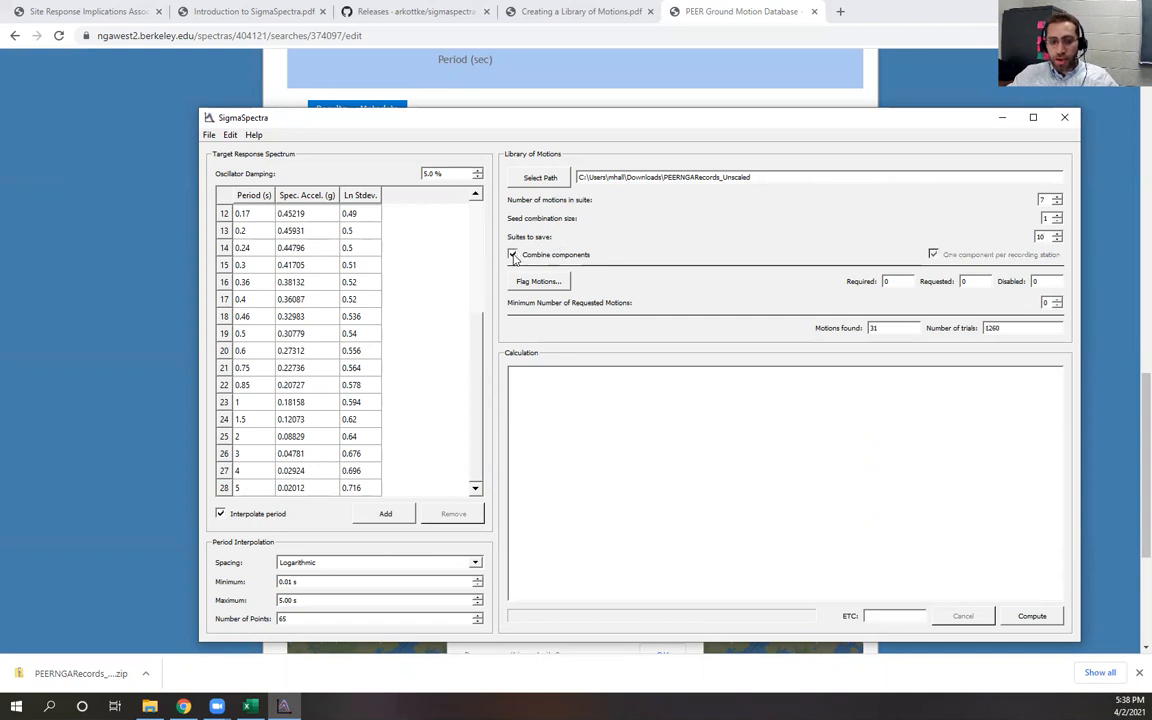
left_click(513, 255)
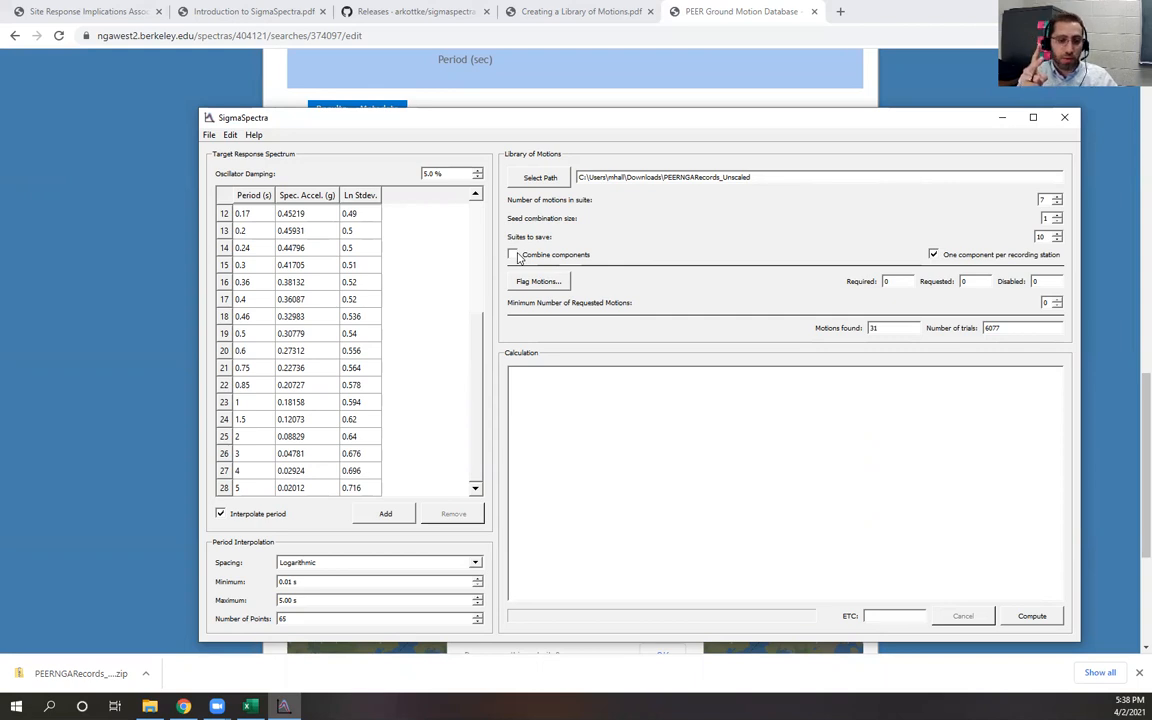
left_click(513, 255)
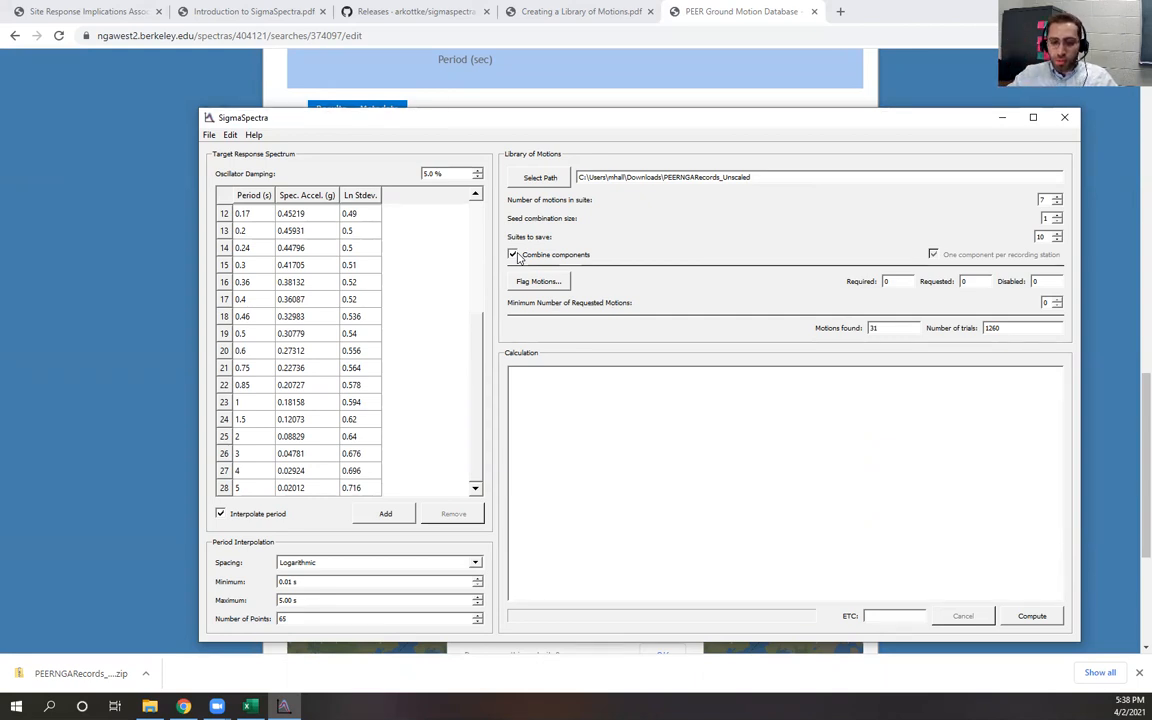
left_click(514, 255)
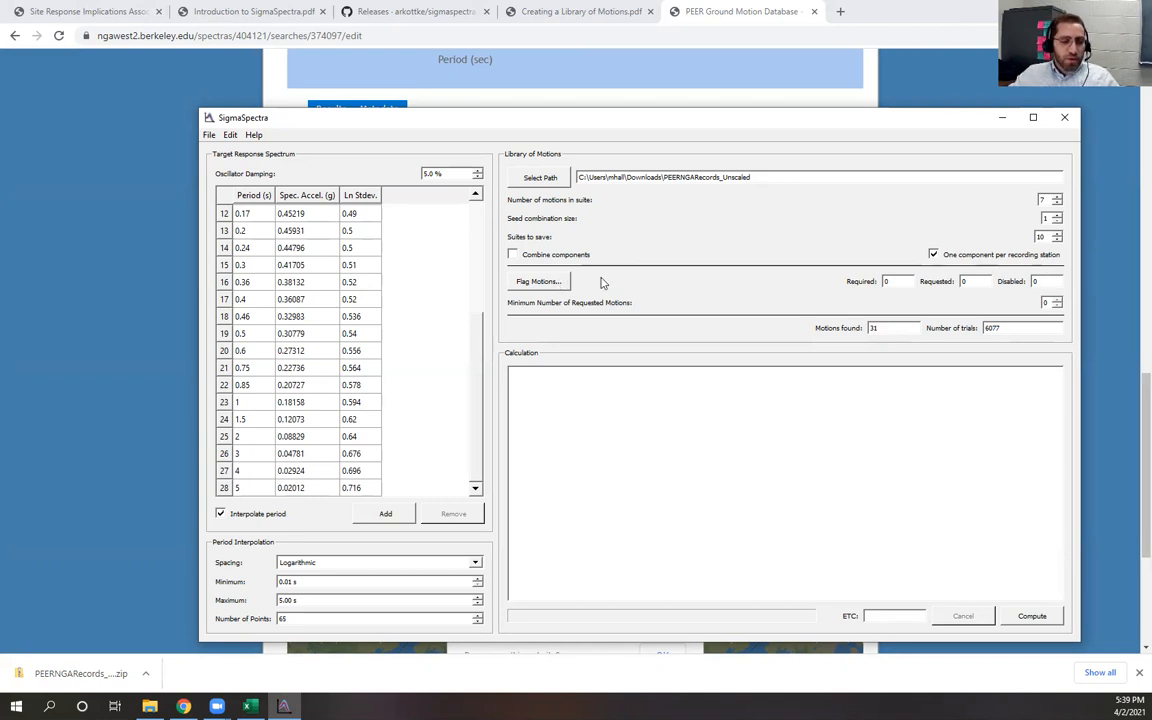
Open the Flag Motions dialog and widen its window to inspect the loaded motions
left_click(564, 283)
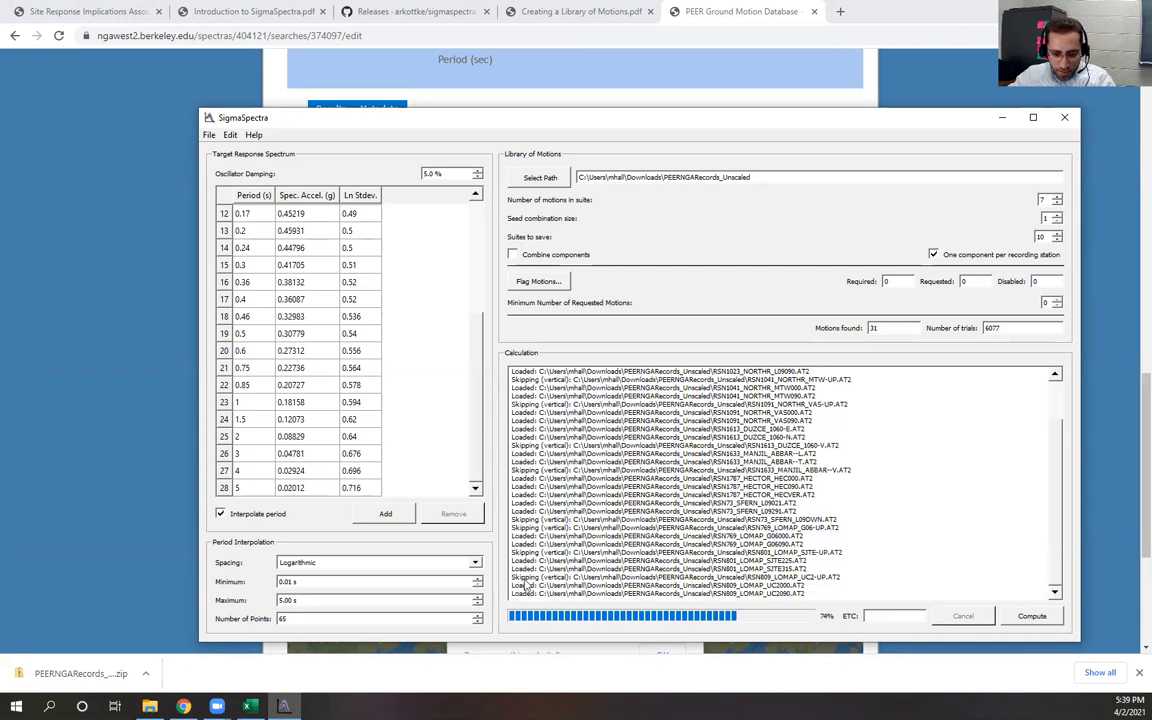
scroll(527, 588, "up", 3)
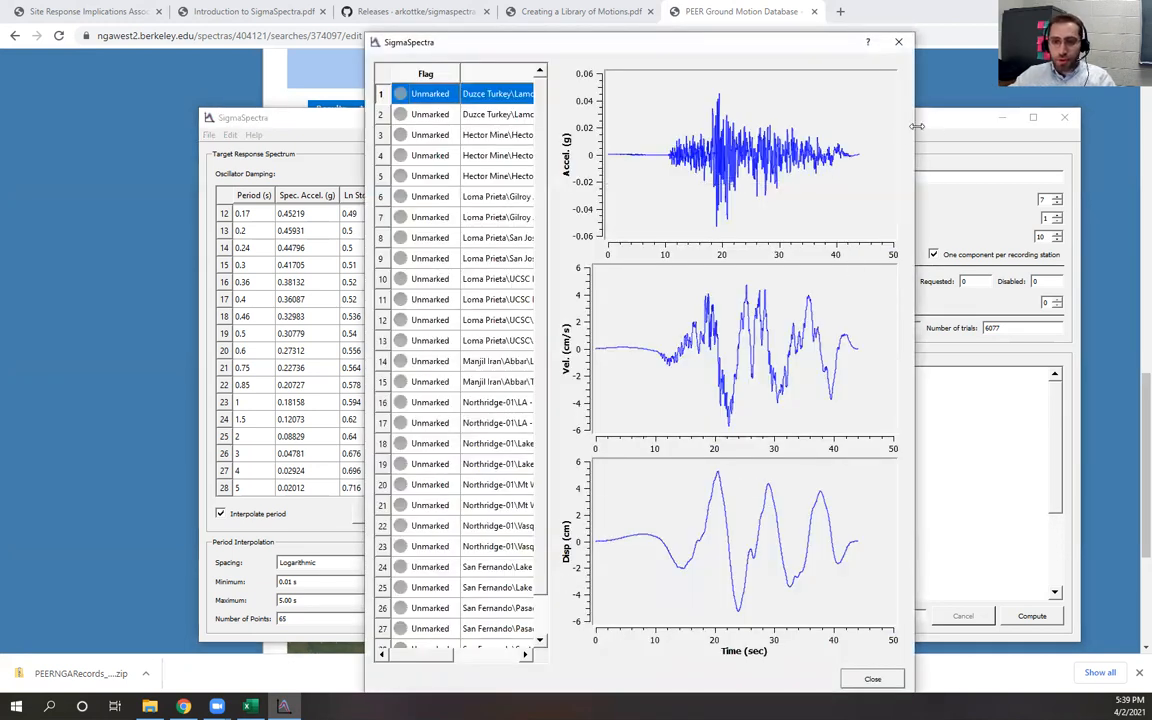
left_click_drag(916, 131, 1081, 131)
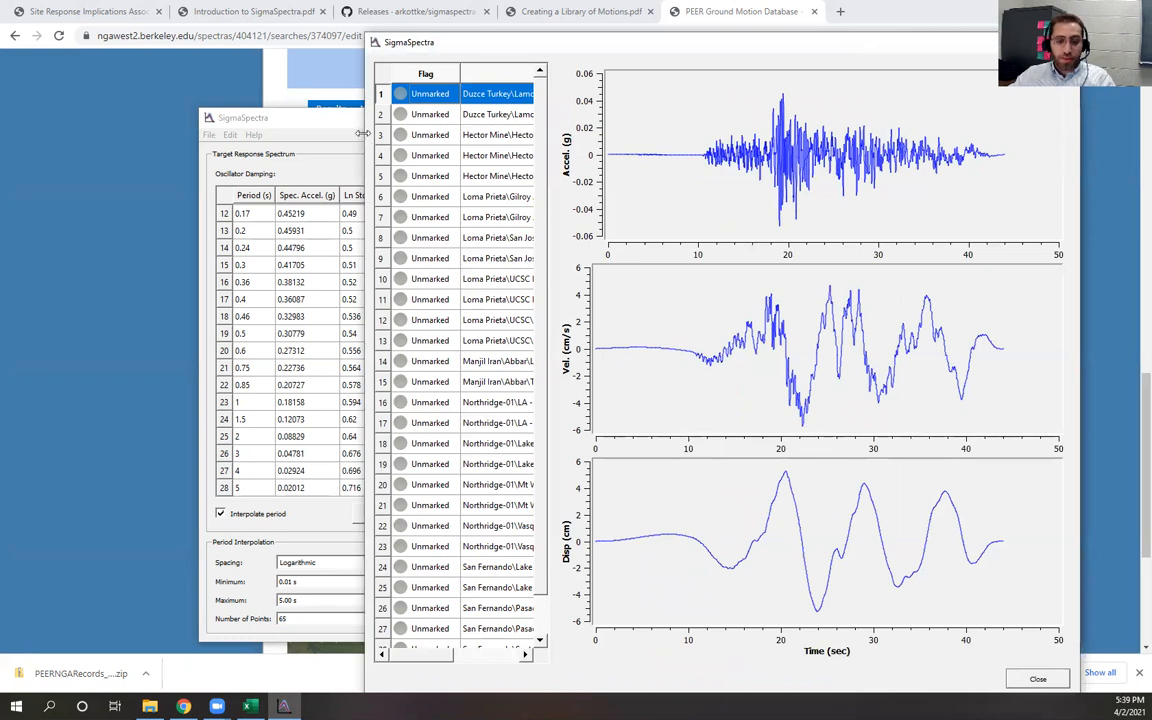
Widen the Flag Motions window and Name column, then flag the Hector Mine\Hector\VER motion as Disabled
left_click_drag(362, 133, 102, 133)
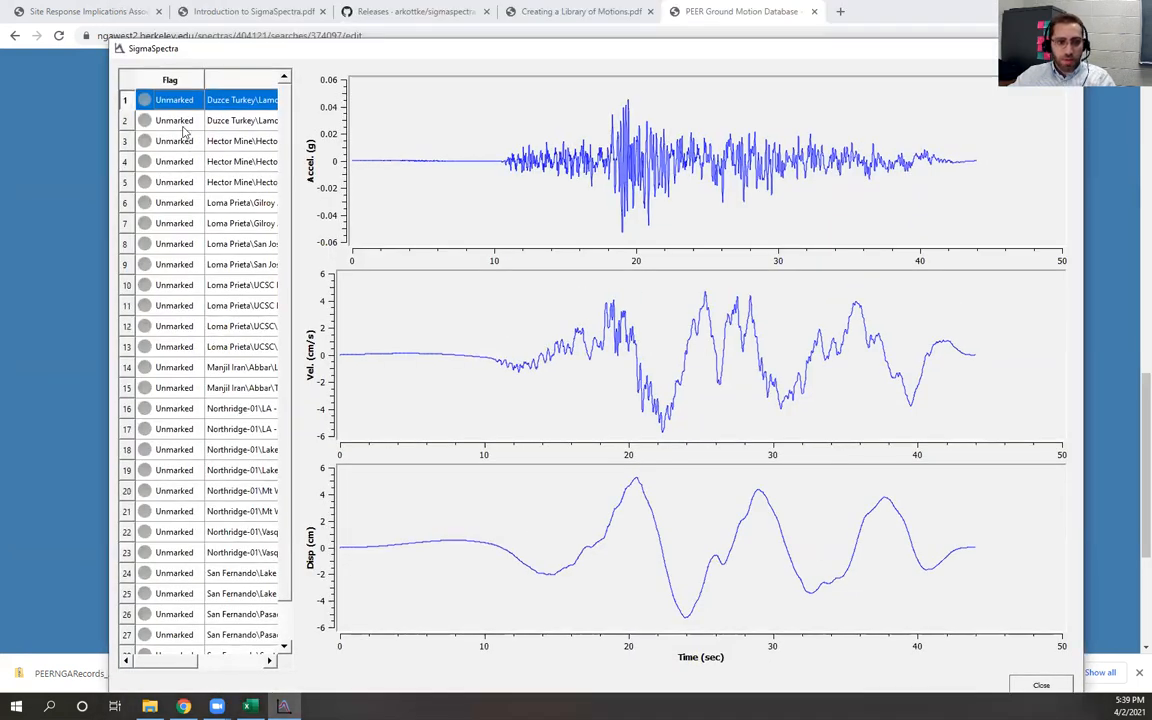
left_click(168, 120)
left_click(513, 132)
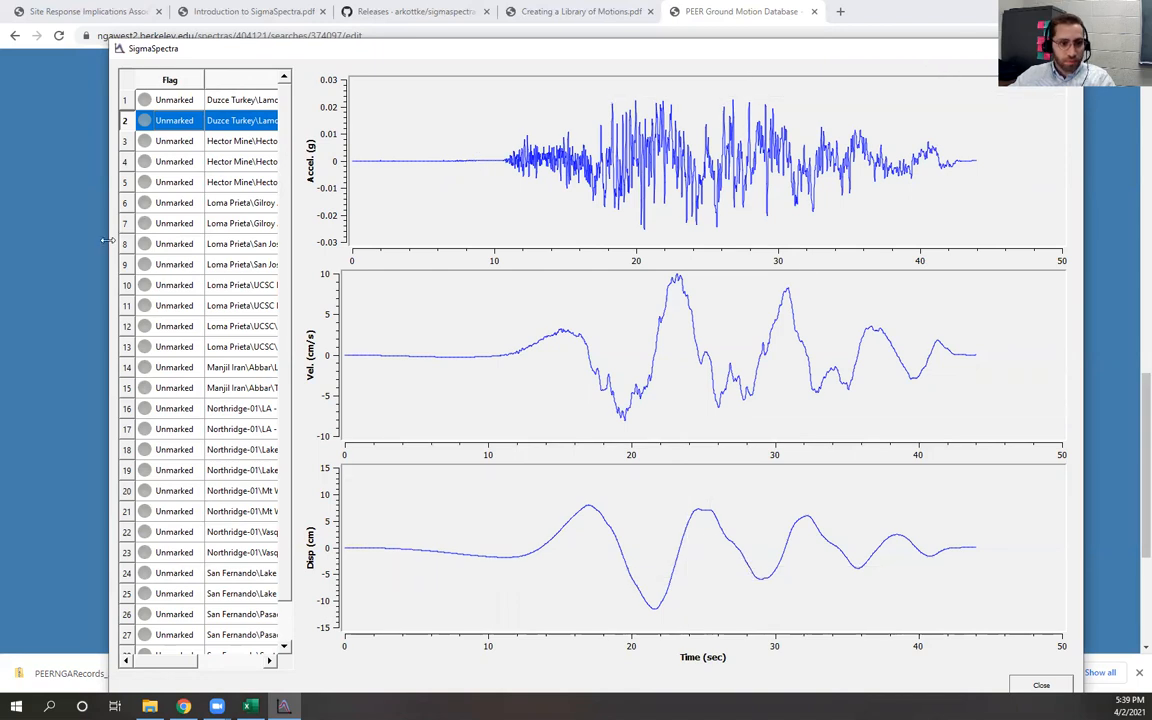
left_click_drag(106, 240, 1, 240)
left_click_drag(316, 190, 429, 197)
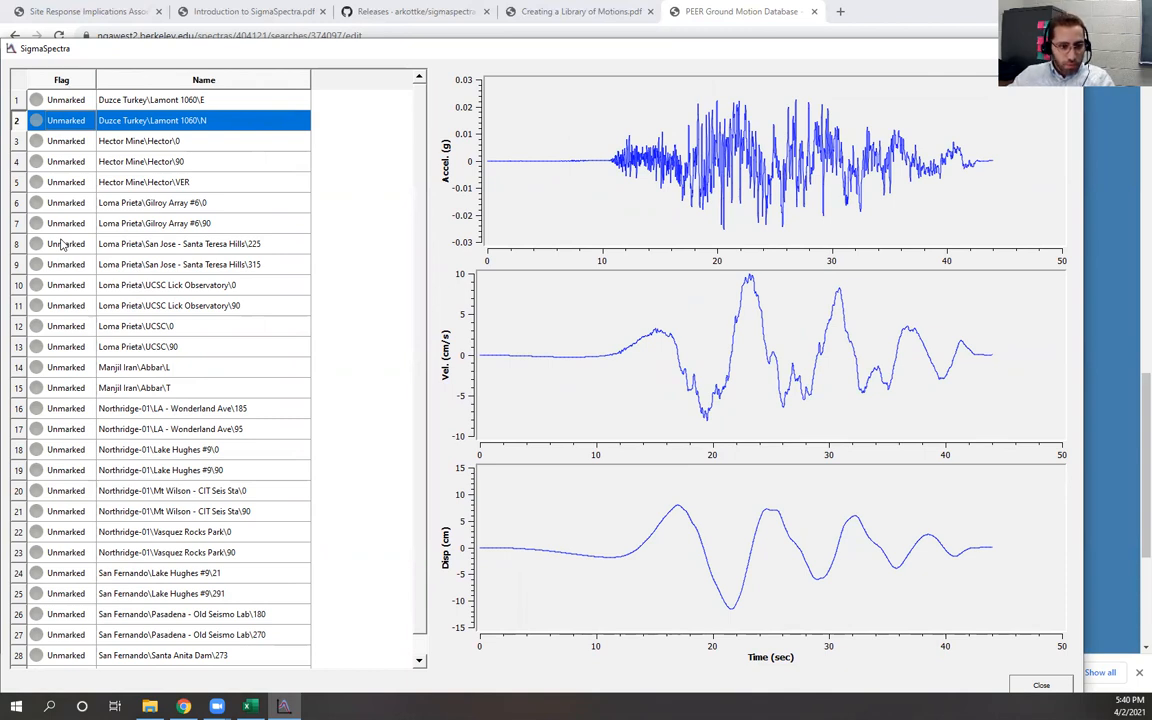
left_click(190, 188)
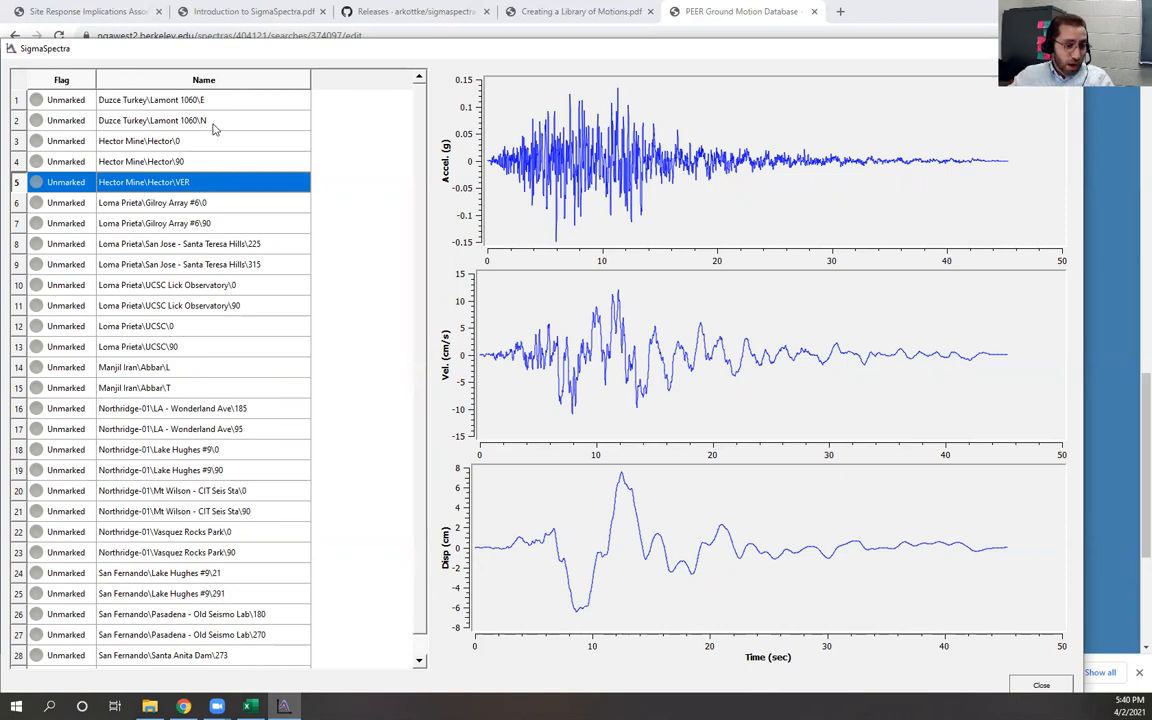
left_click(80, 183)
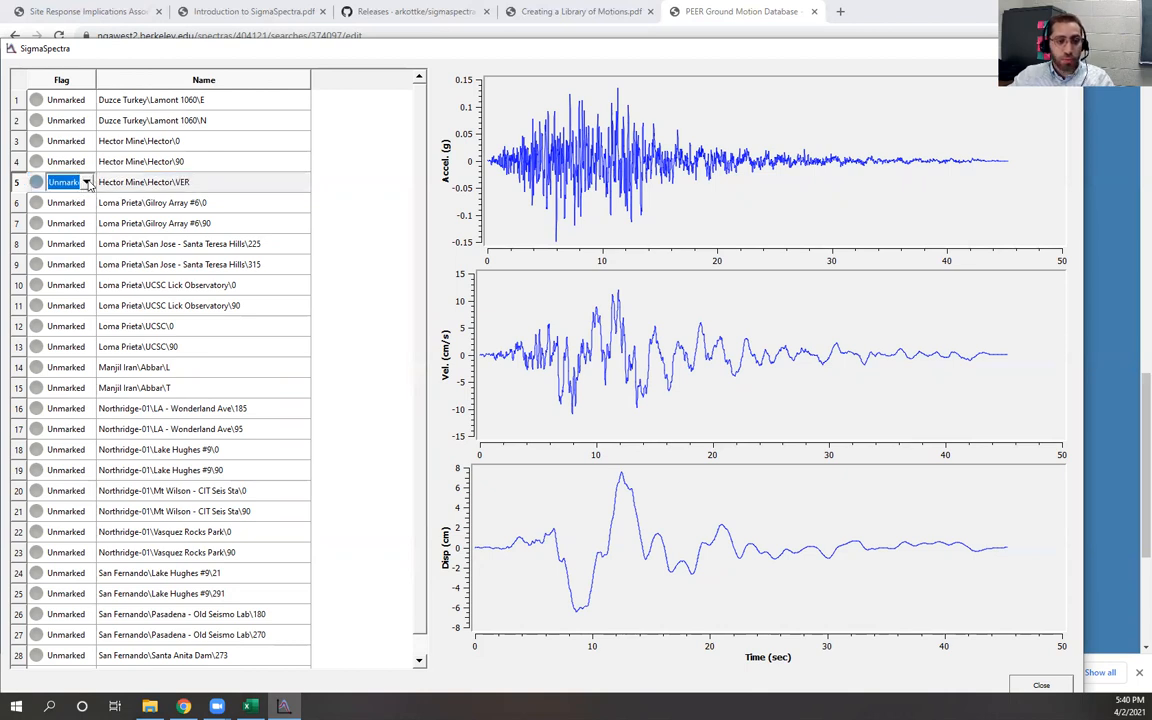
left_click(87, 182)
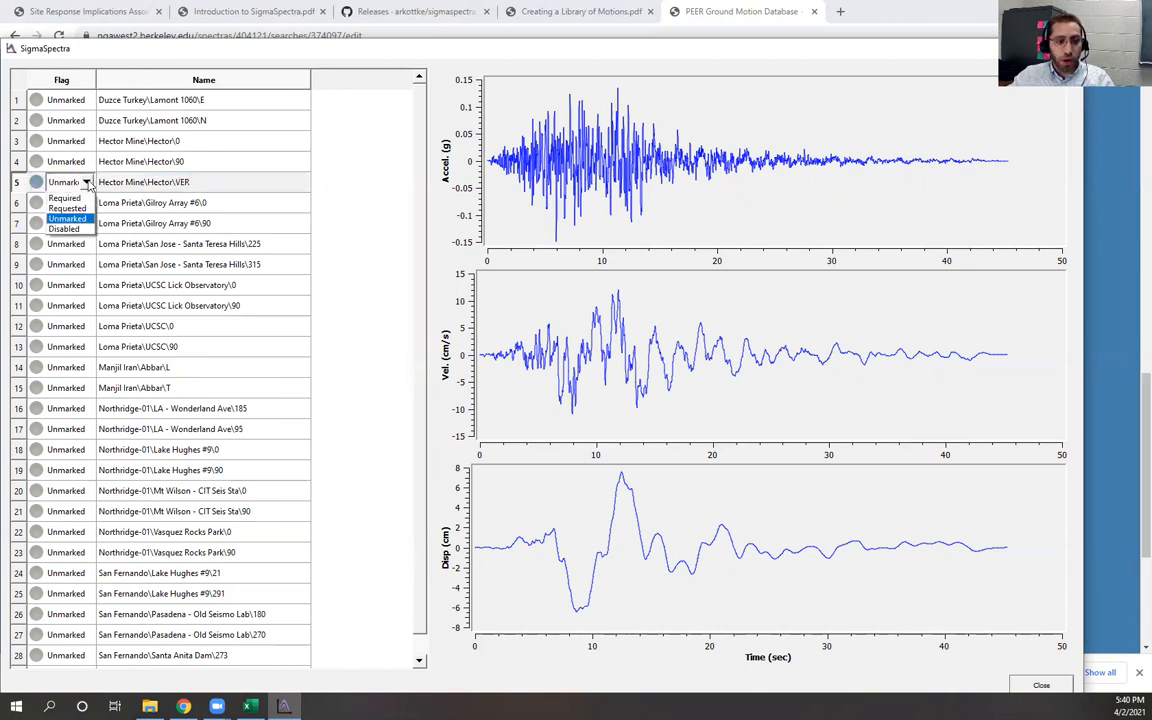
left_click(68, 229)
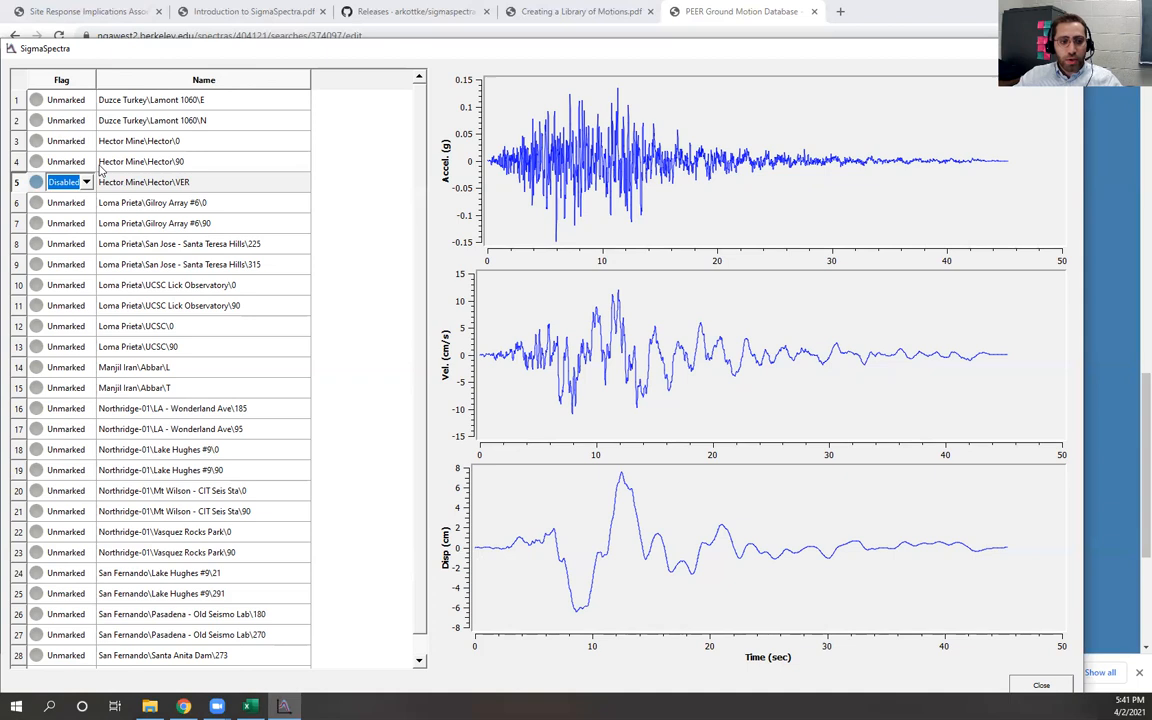
Flag the Duzce Turkey\Lamont 1060 E and N and Hector Mine\Hector\0 motions as Requested and close the dialog
left_click(84, 100)
left_click(88, 101)
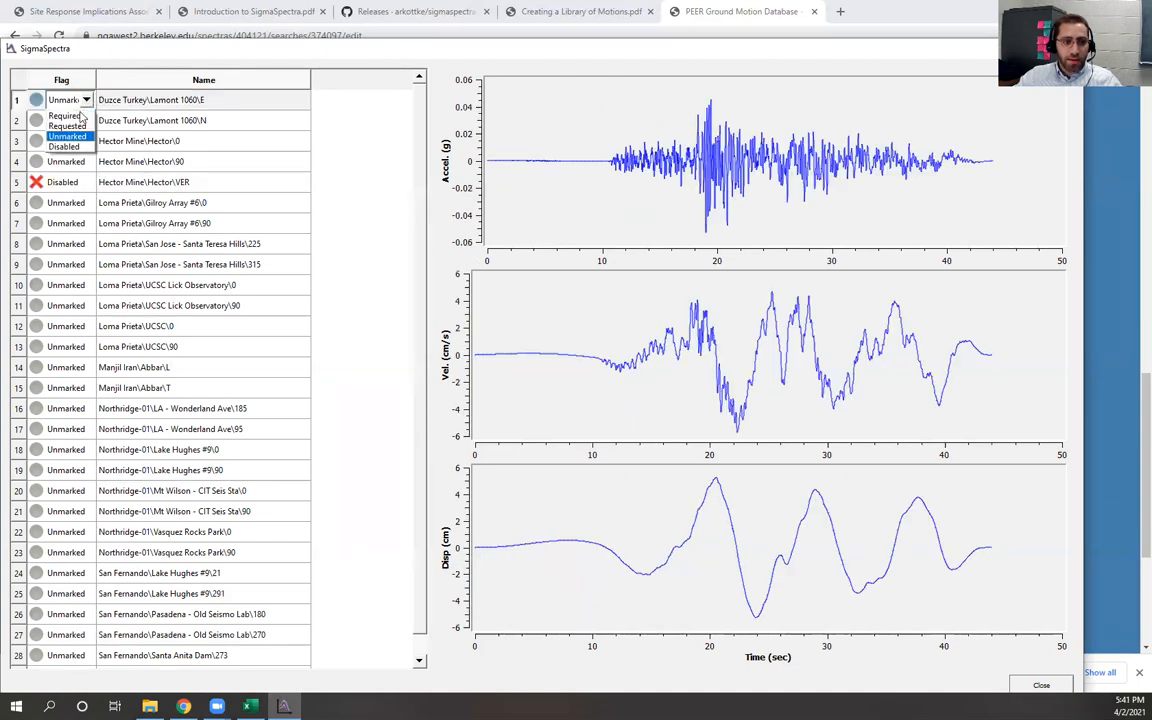
left_click(79, 117)
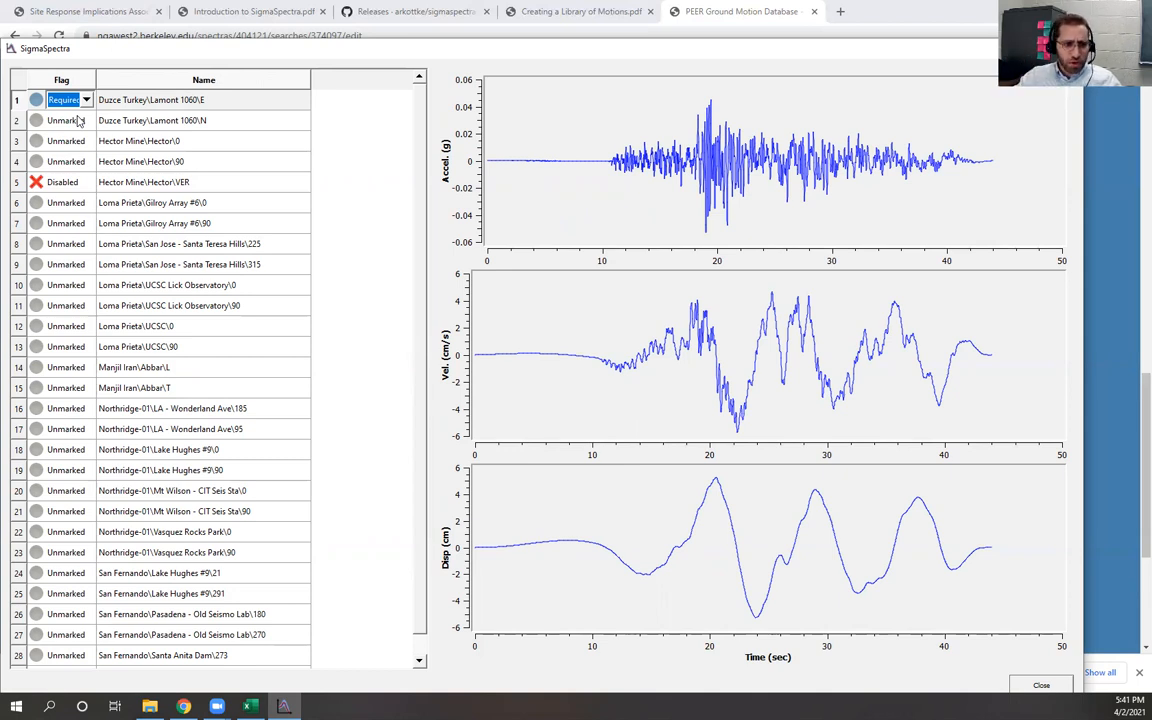
left_click(82, 101)
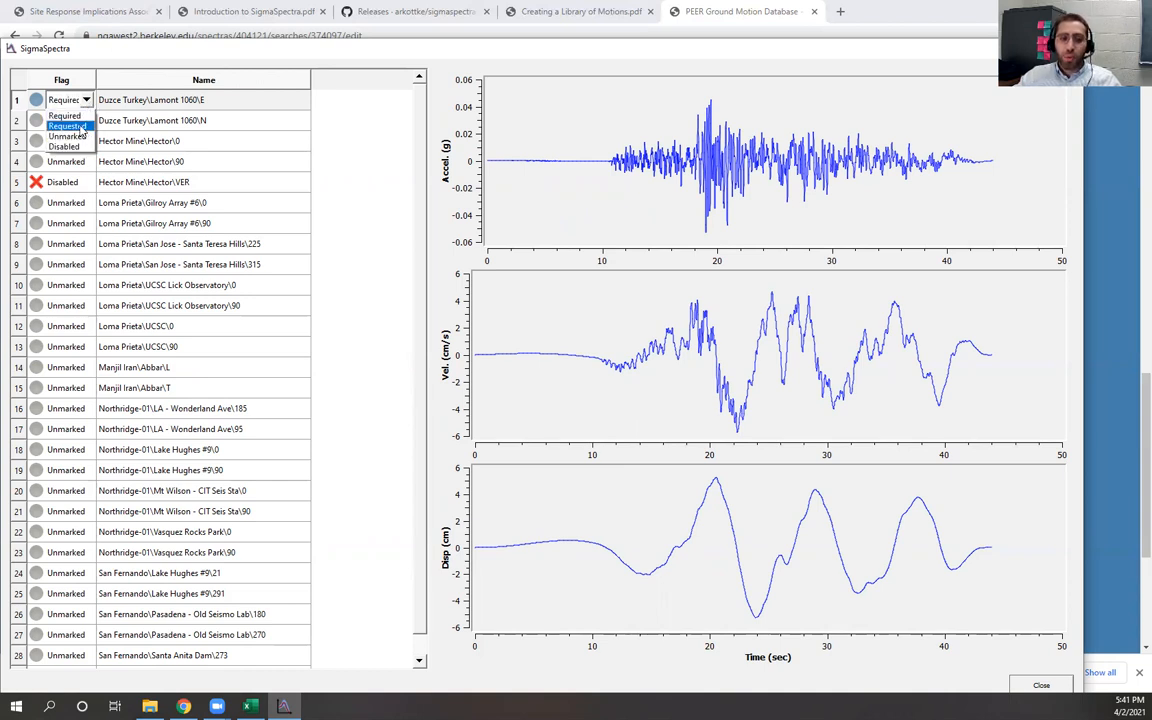
left_click(82, 127)
left_click(84, 121)
left_click(84, 121)
left_click(86, 122)
left_click(84, 126)
left_click(80, 142)
left_click(81, 143)
left_click(84, 143)
left_click(66, 161)
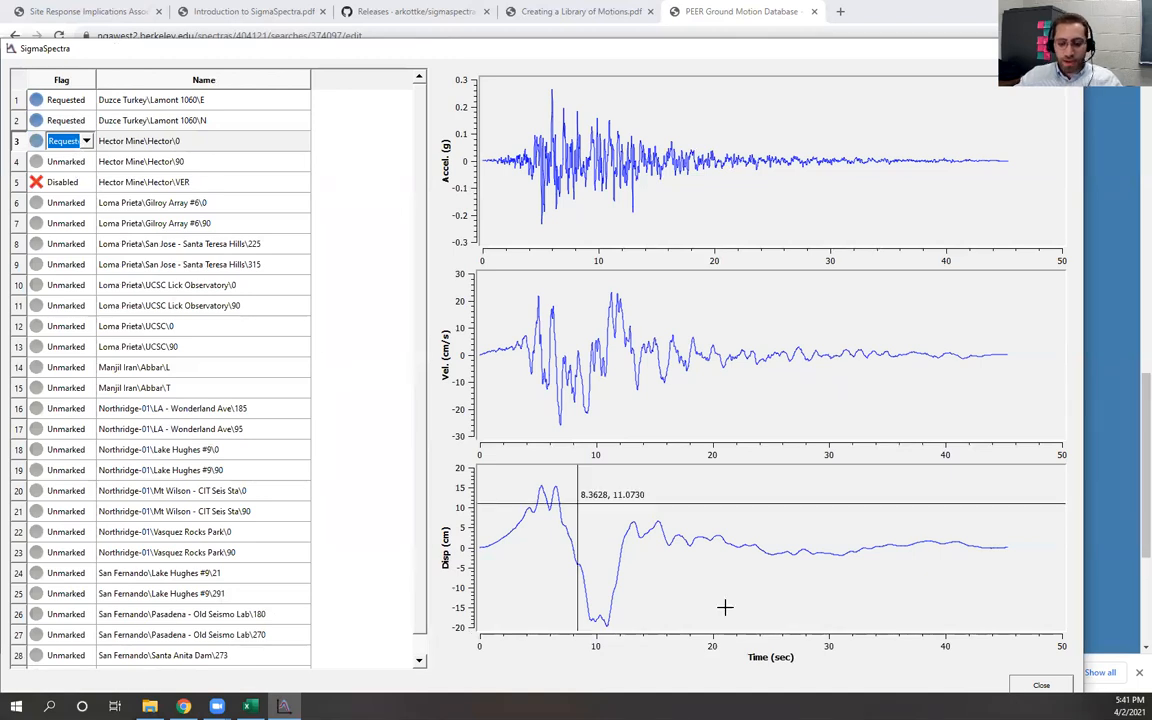
left_click(1040, 684)
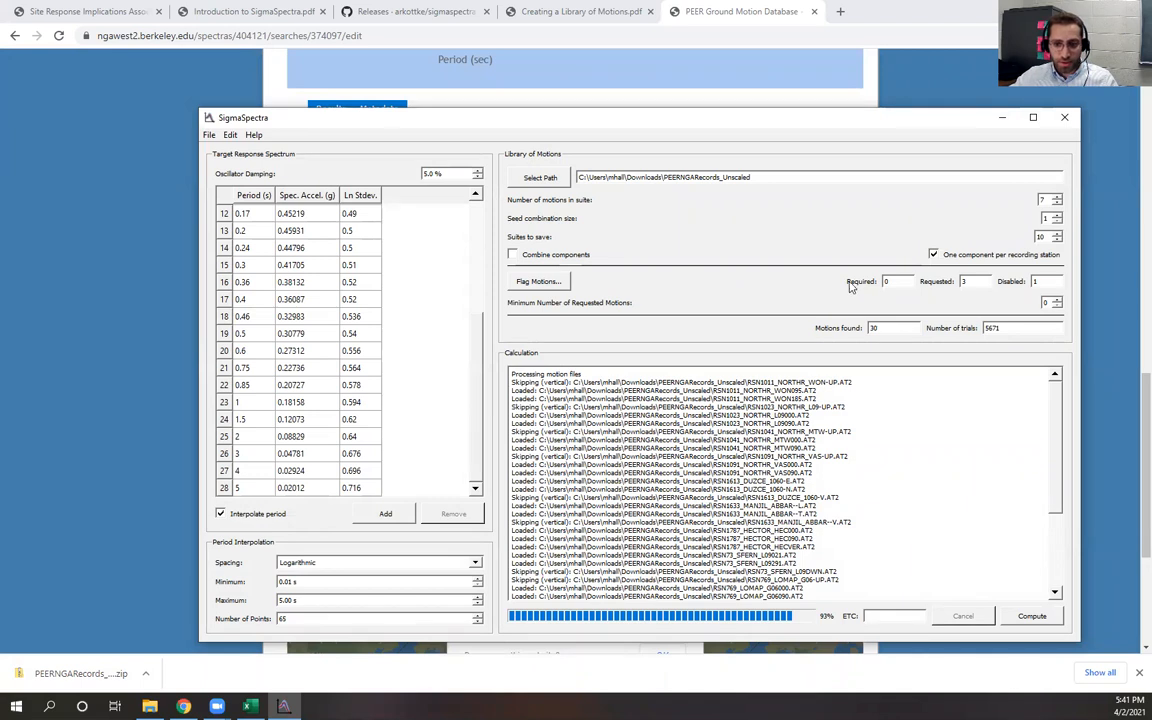
Set the minimum number of requested motions to 2
double_click(882, 283)
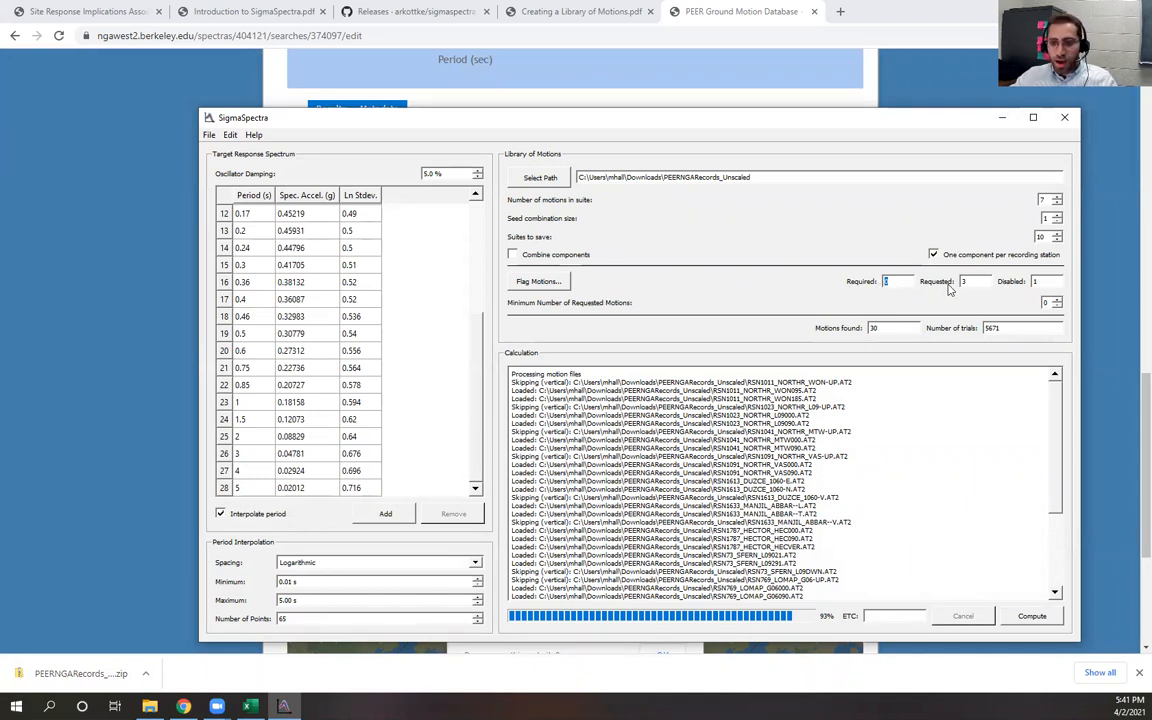
key("Tab")
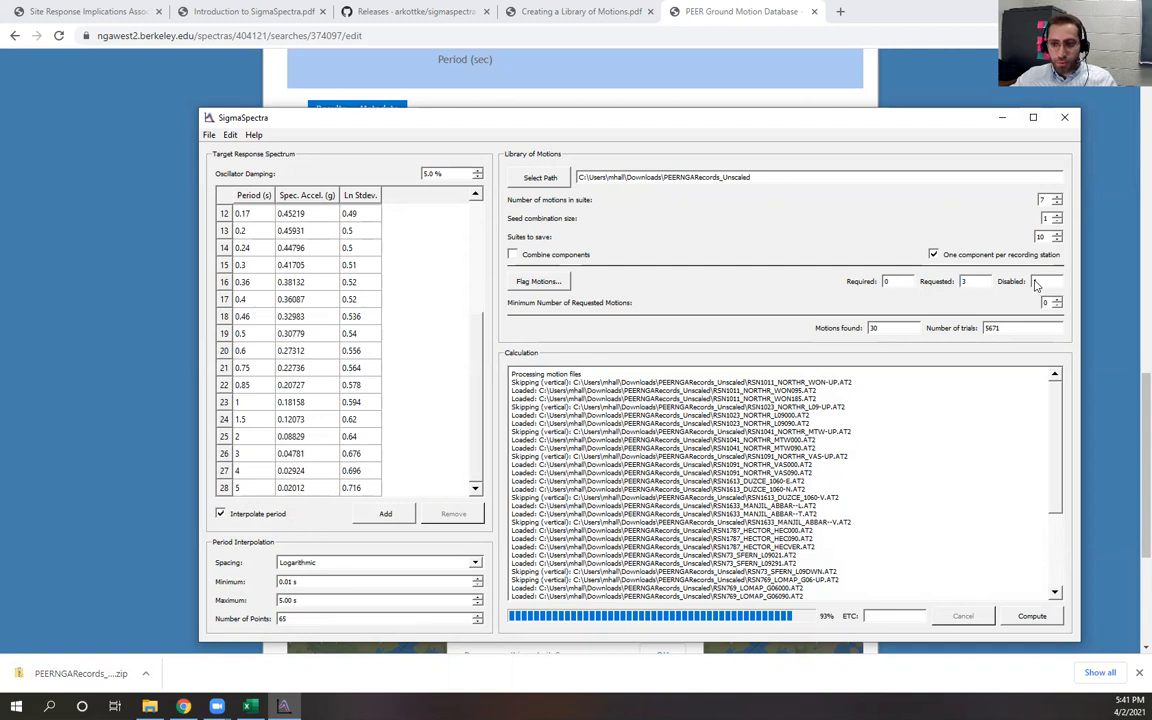
key("Tab")
type("1")
double_click(875, 331)
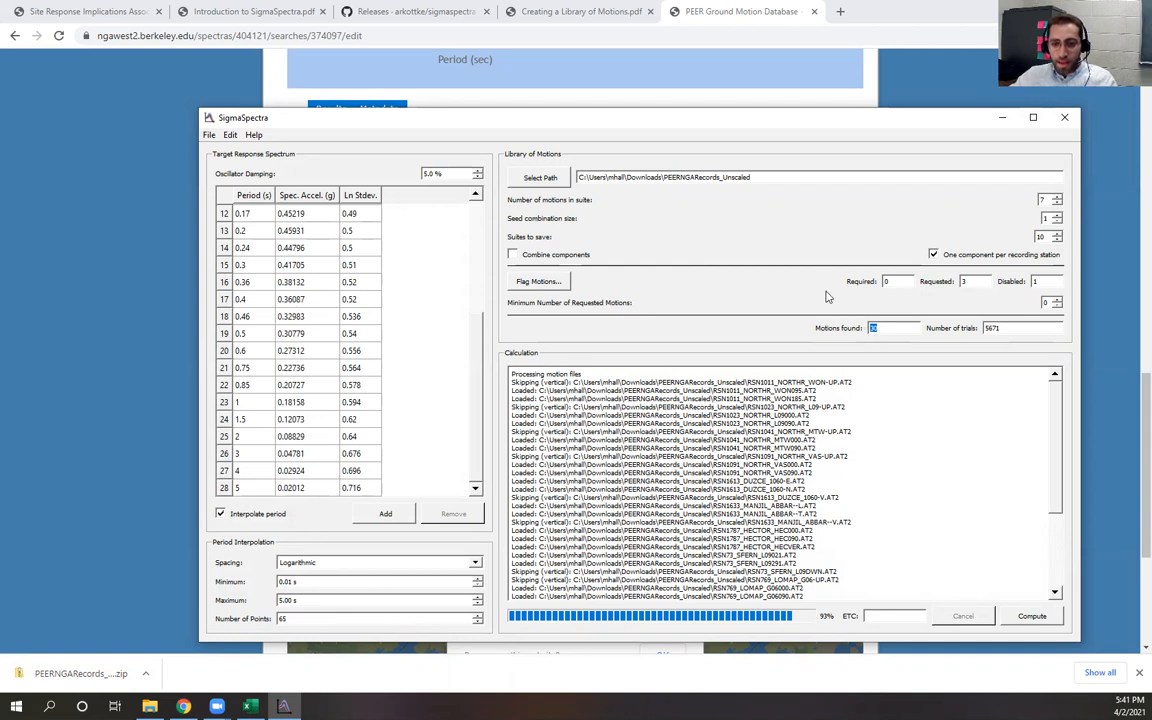
double_click(962, 282)
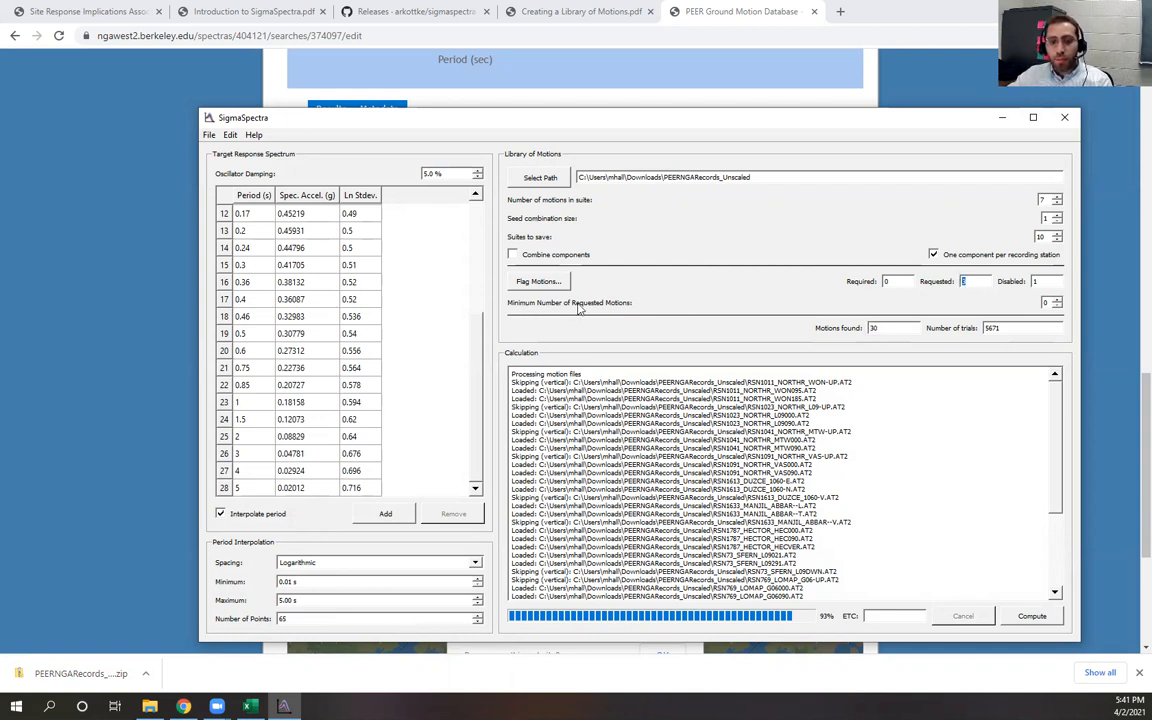
left_click(977, 285)
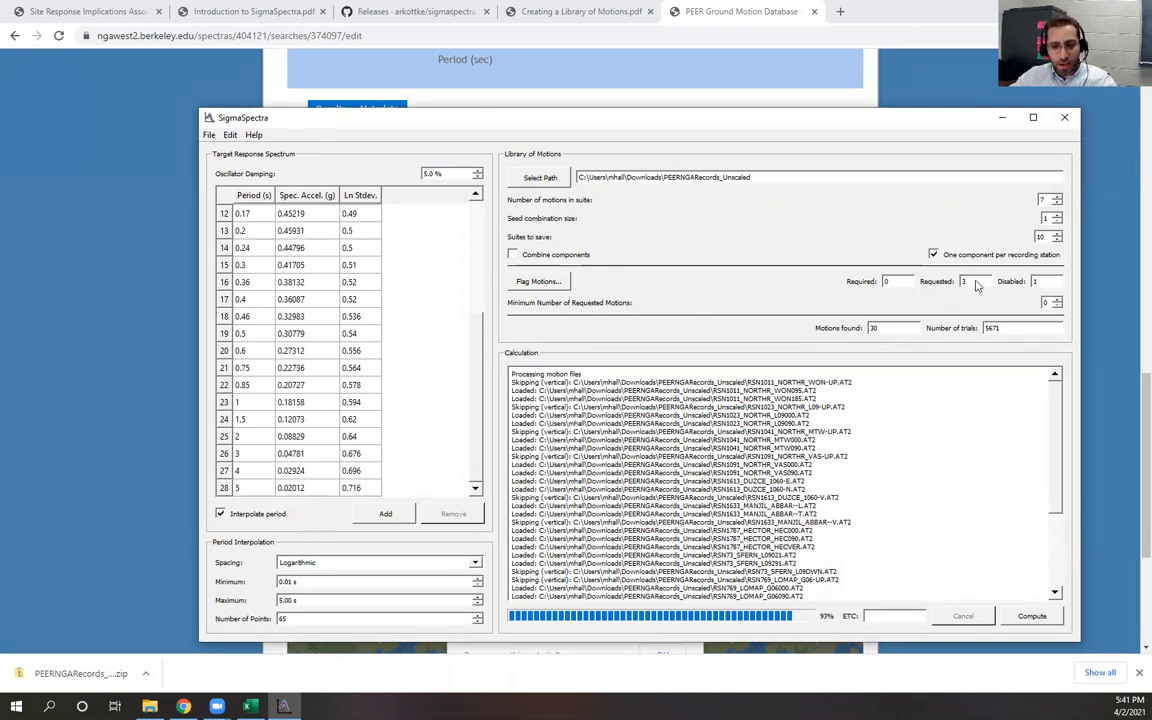
left_click(1058, 300)
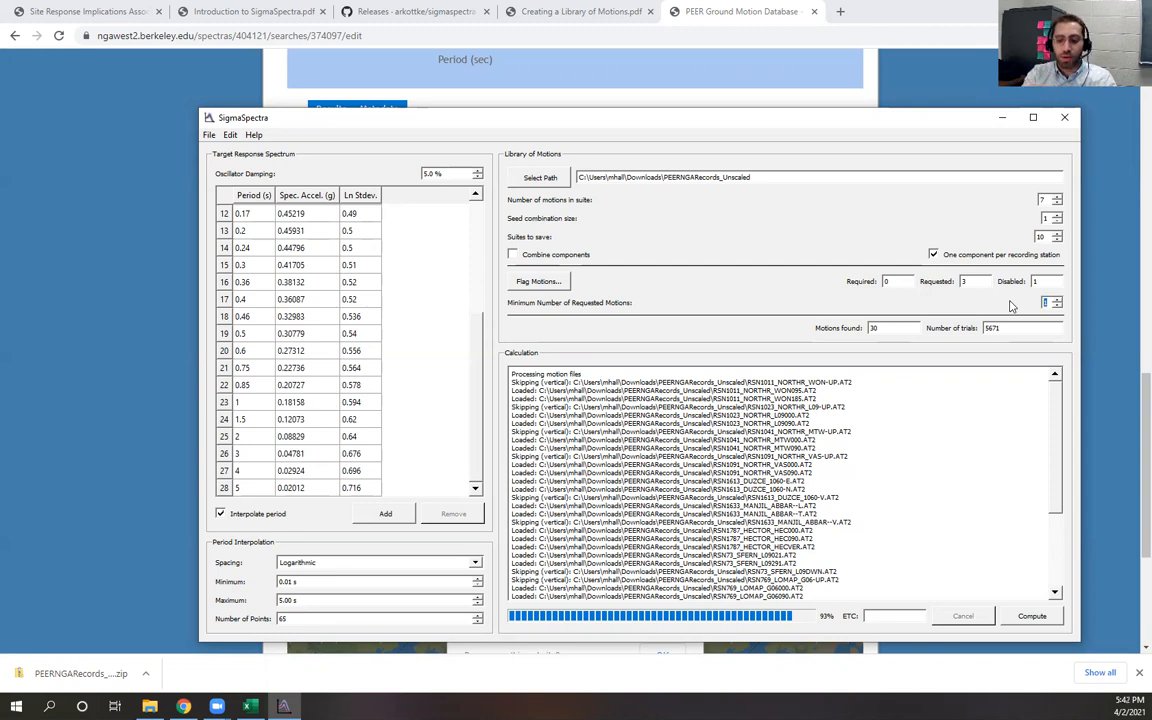
left_click_drag(1049, 303, 1039, 303)
type("2")
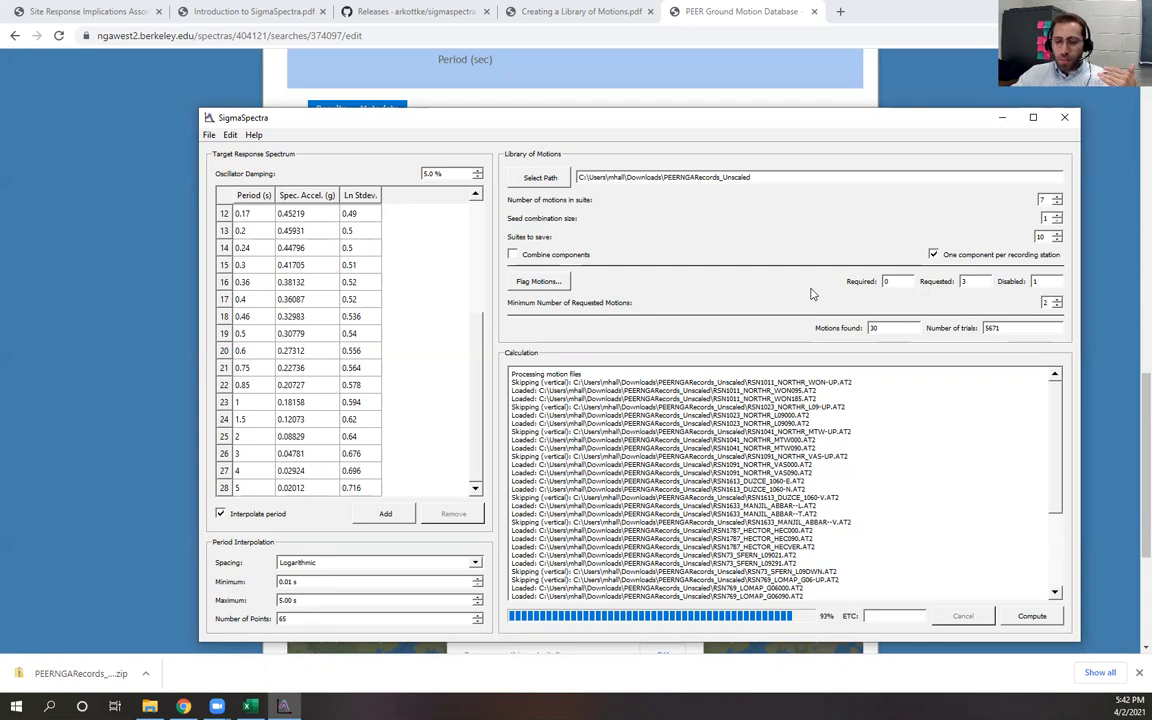
Reset the Duzce Turkey E and N and Hector Mine\Hector\0 motions to Unmarked in Flag Motions and close it
left_click(536, 282)
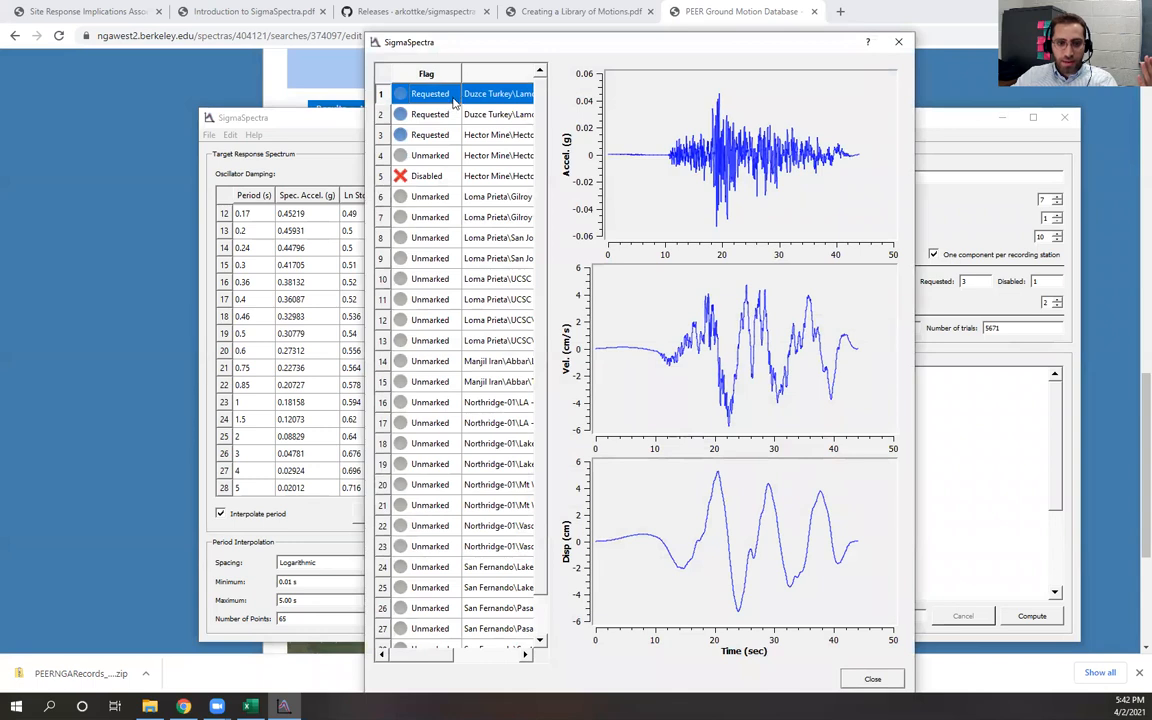
double_click(412, 94)
left_click(452, 94)
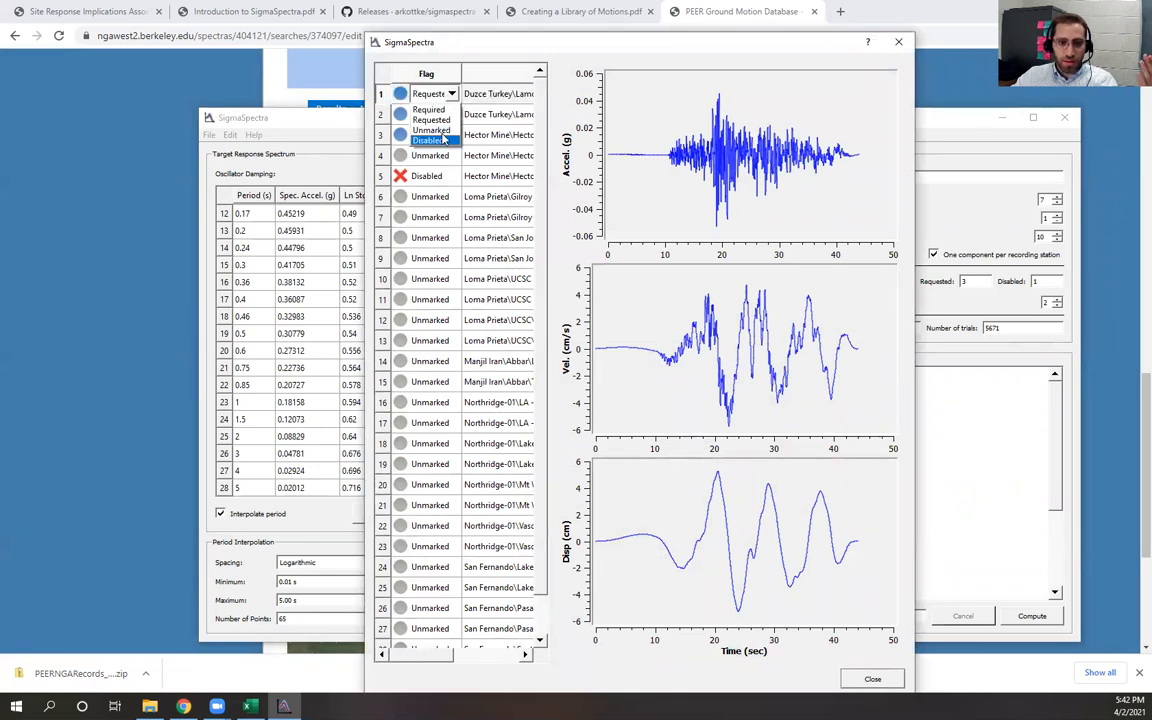
left_click(445, 111)
double_click(455, 116)
left_click(452, 114)
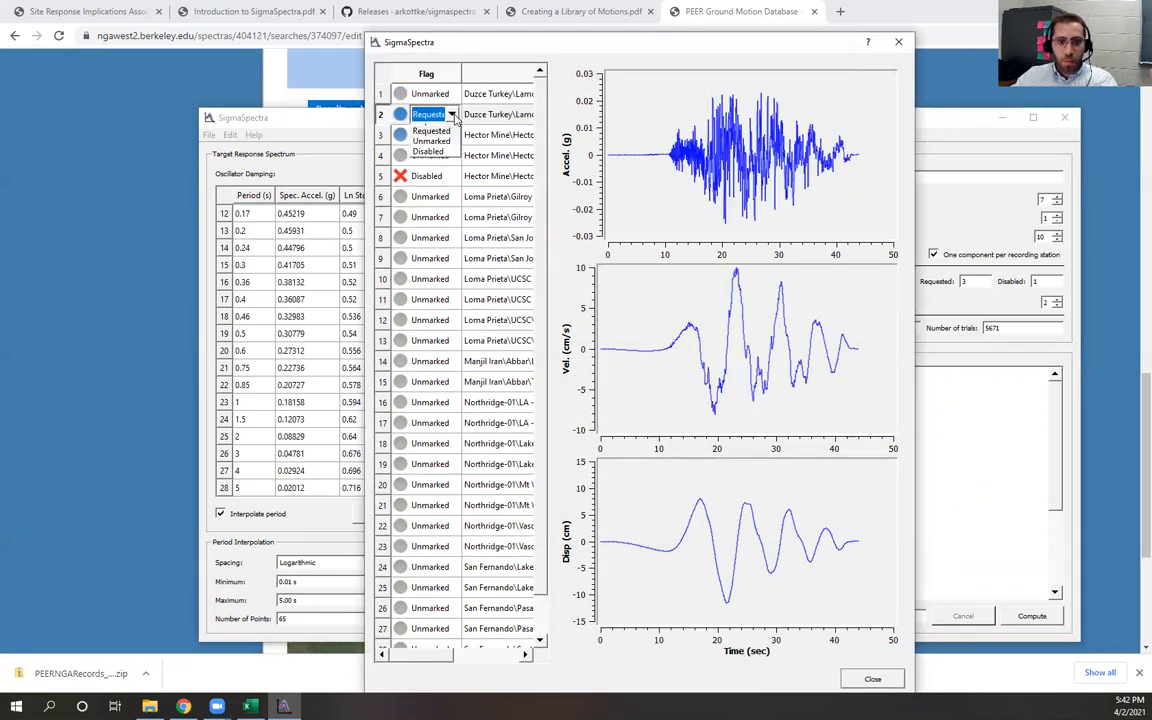
left_click(447, 157)
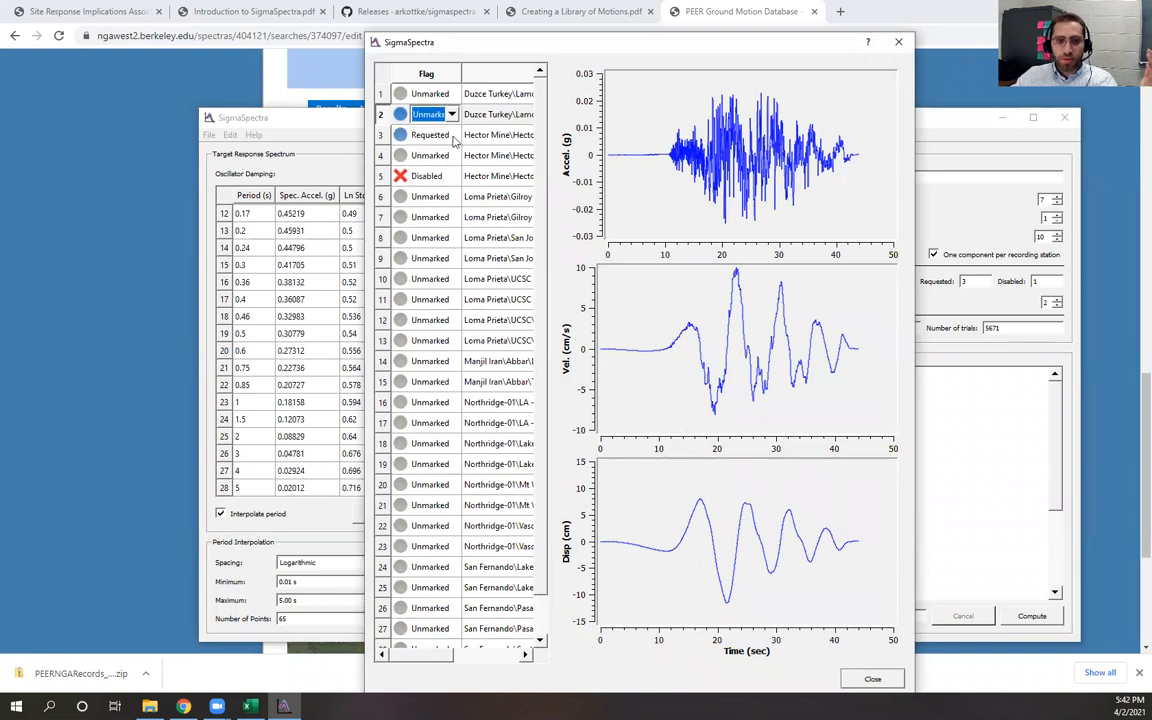
double_click(440, 135)
left_click(452, 135)
left_click(431, 171)
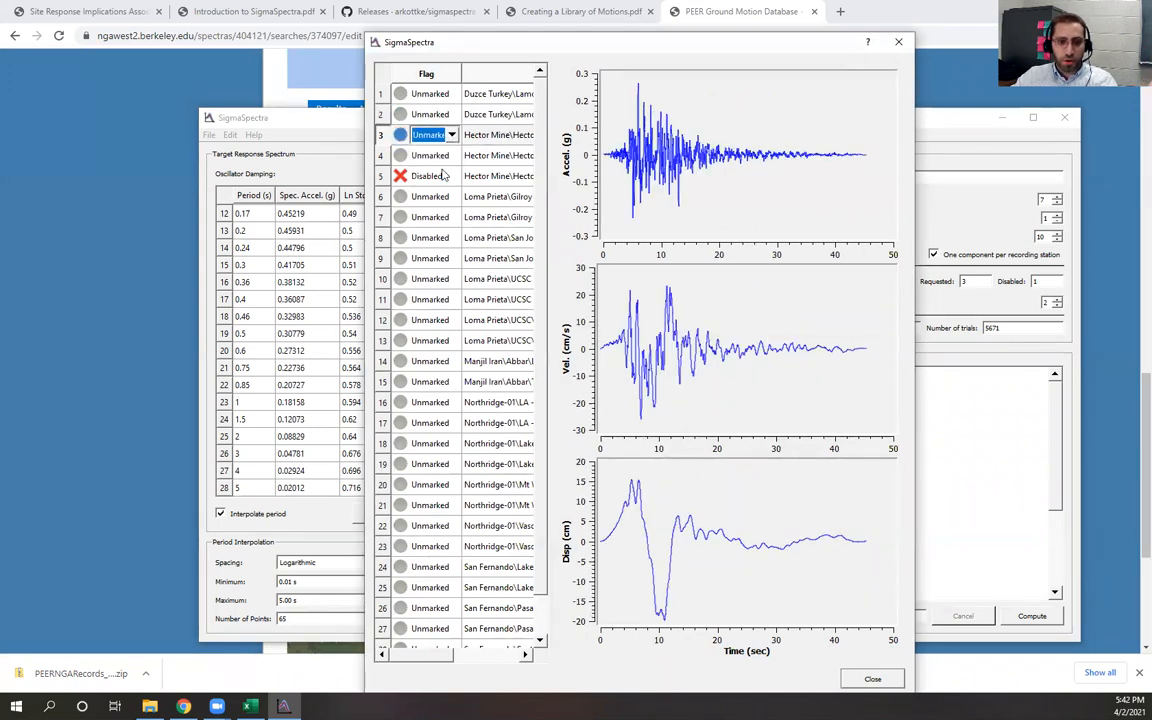
left_click_drag(535, 39, 510, 17)
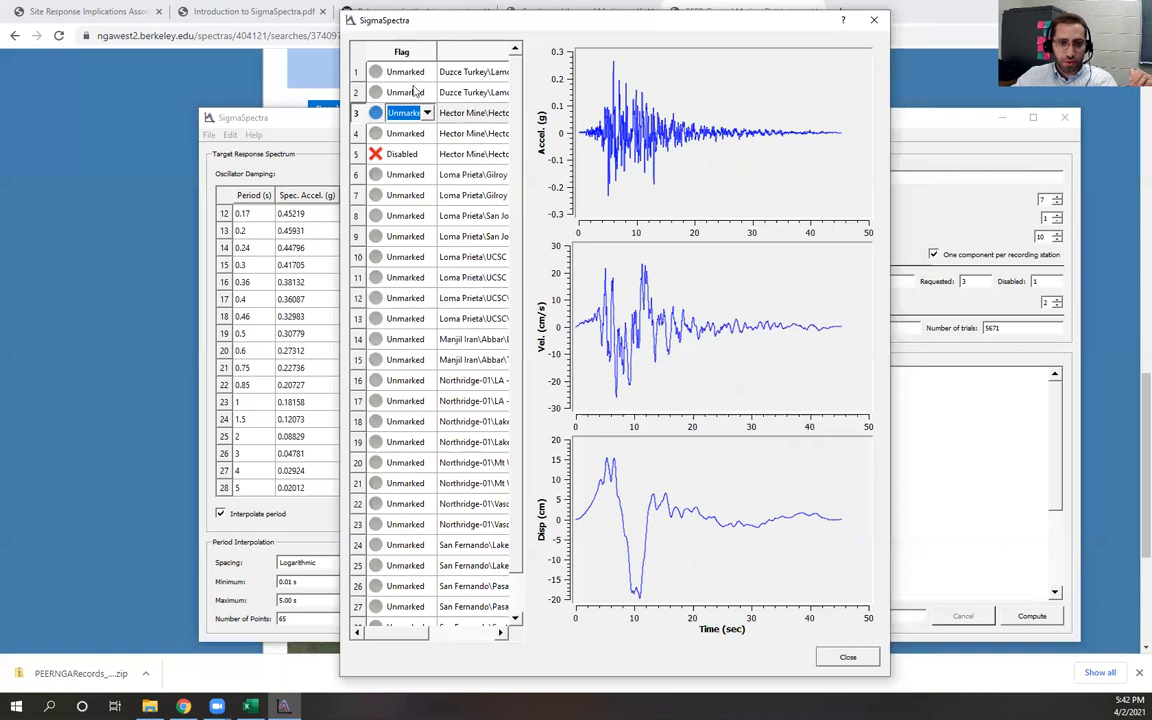
left_click(420, 256)
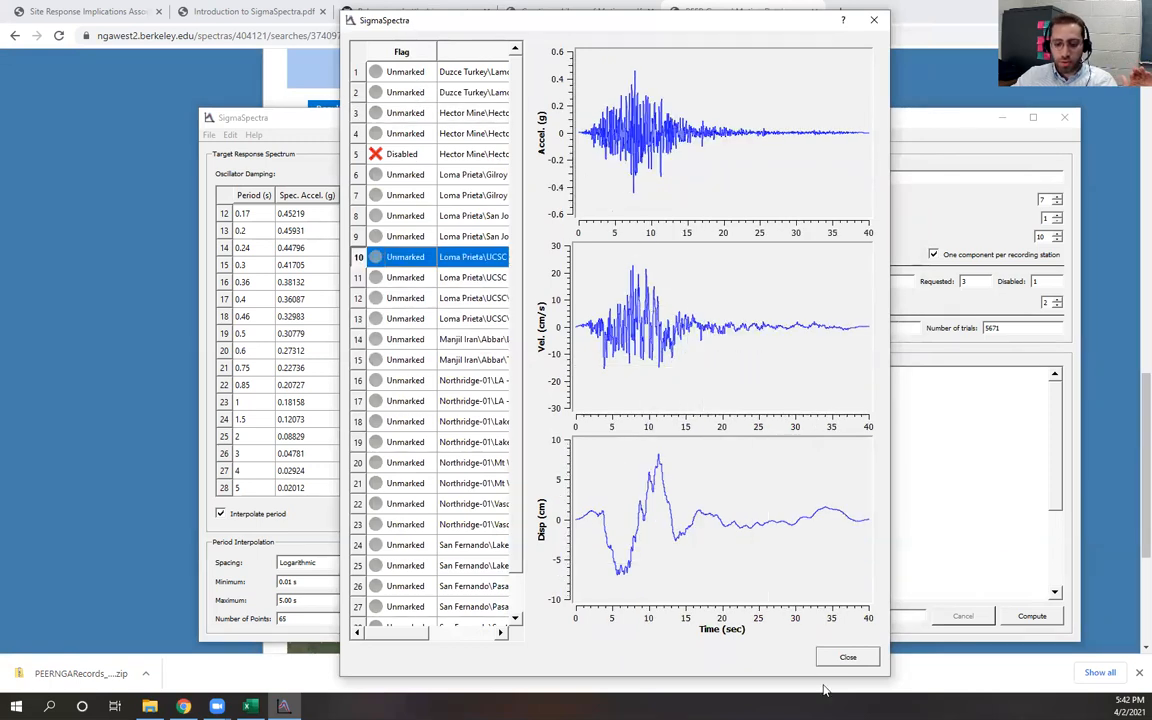
left_click(847, 657)
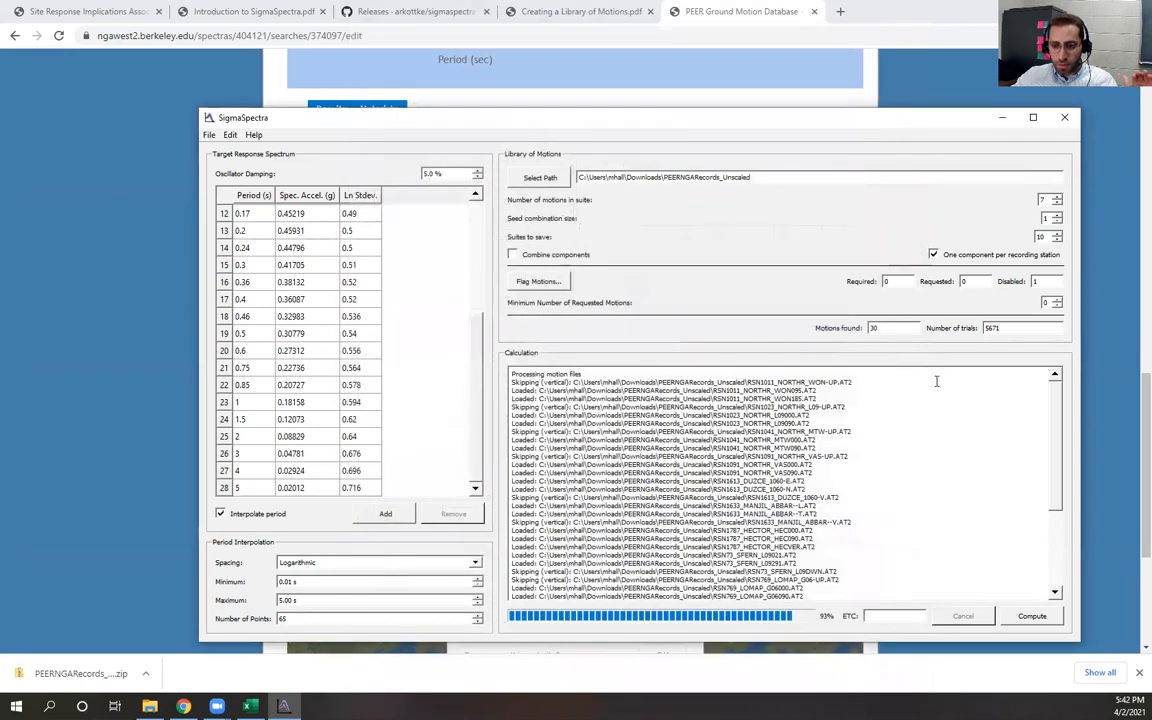
Decrease the number of motions in suite by one
left_click_drag(901, 283, 883, 283)
left_click_drag(972, 282, 961, 283)
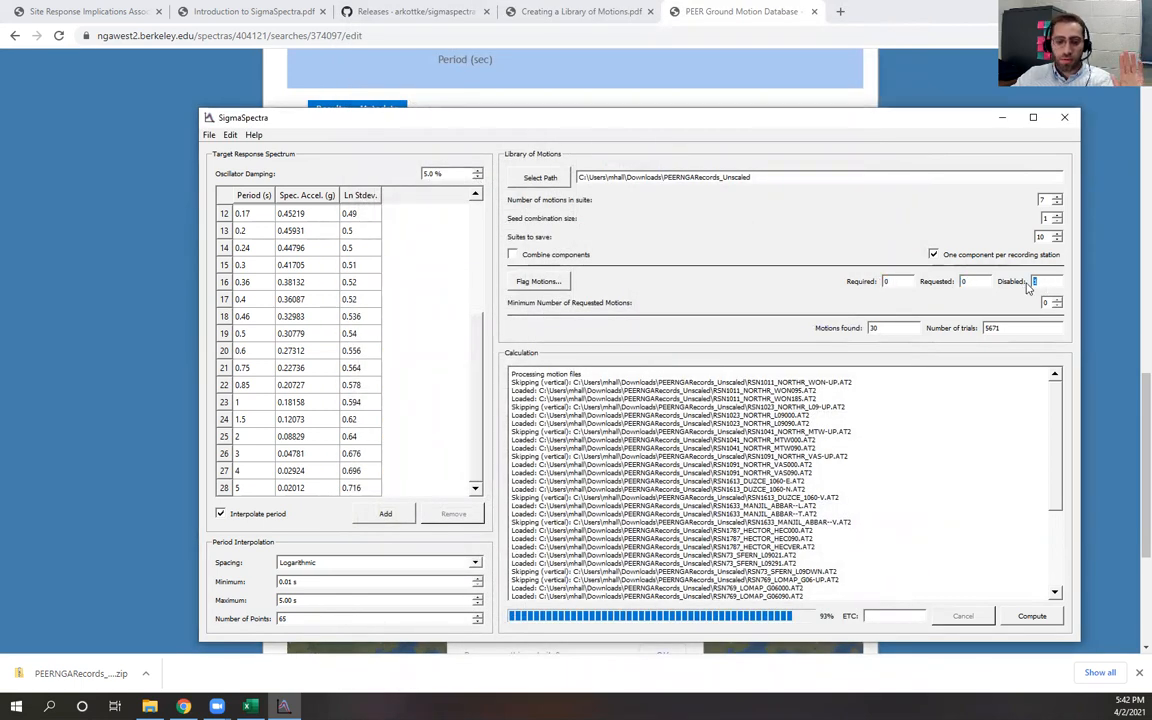
left_click_drag(1045, 284, 1025, 285)
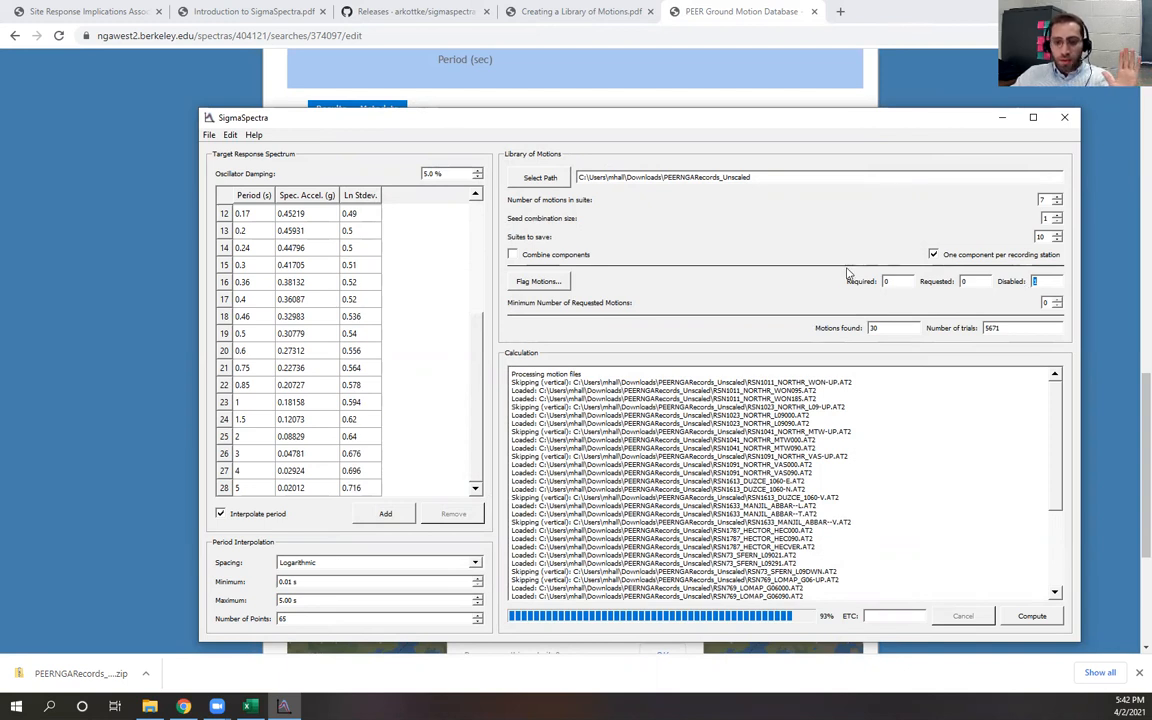
left_click_drag(894, 330, 866, 330)
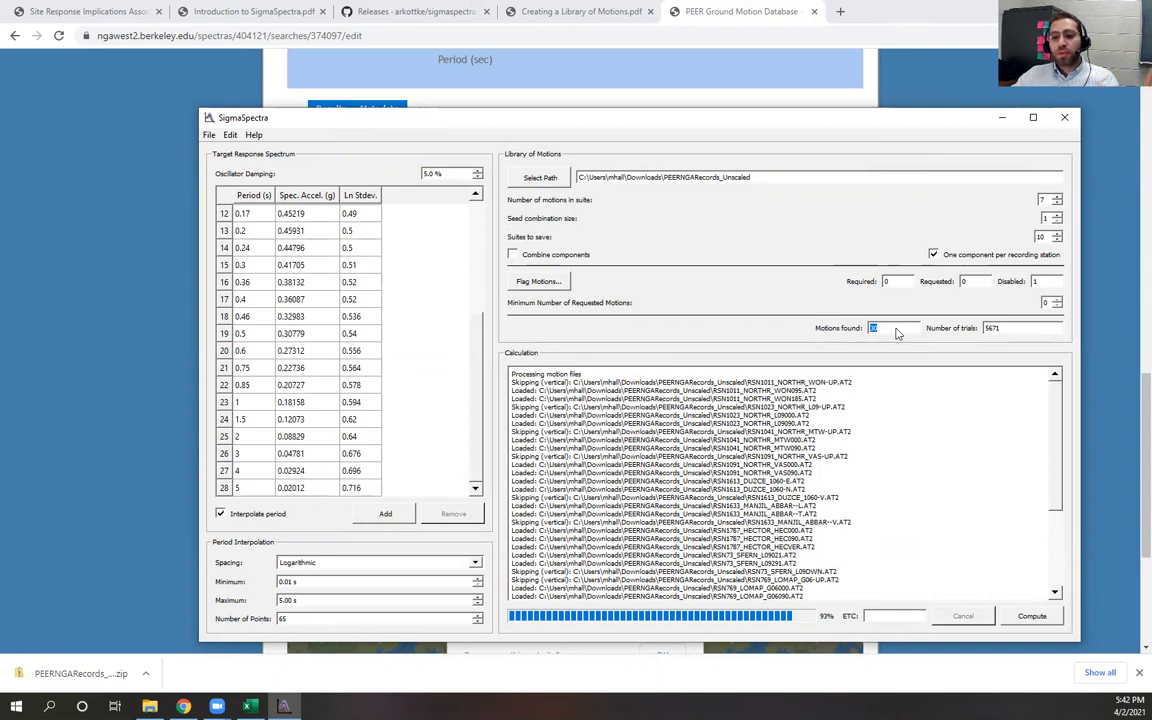
left_click(1057, 203)
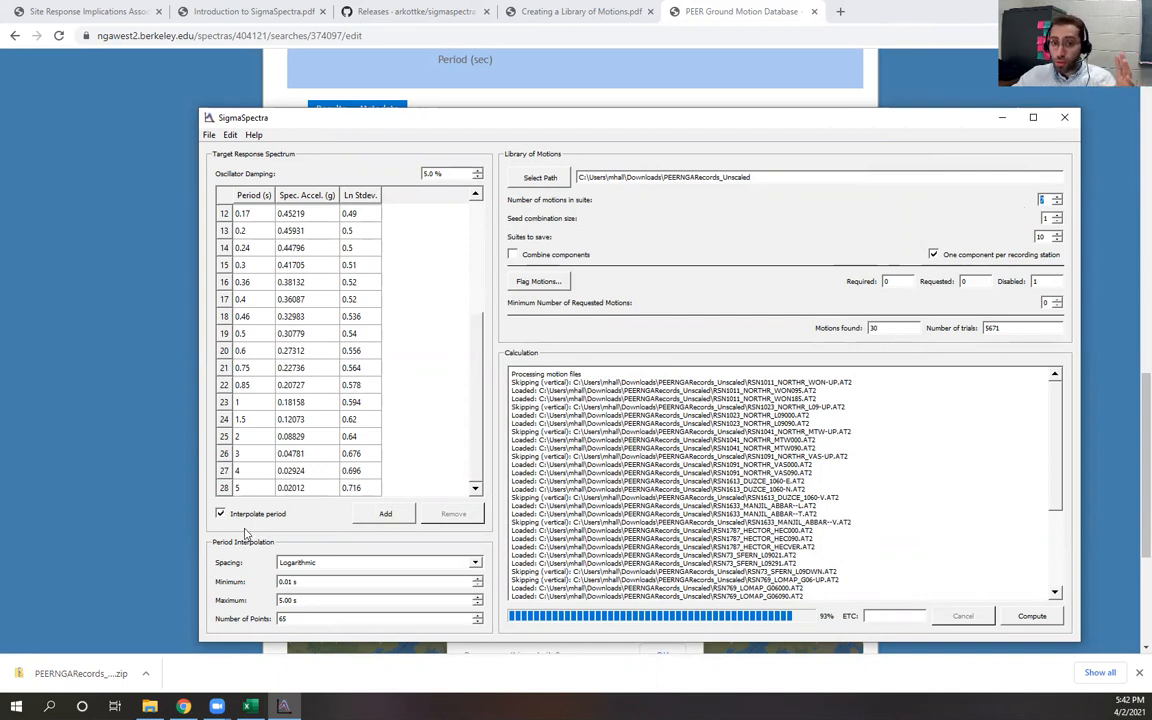
Switch to the SigmaSpectra presentation in the browser and open the Seed Motions slide
left_click(184, 706)
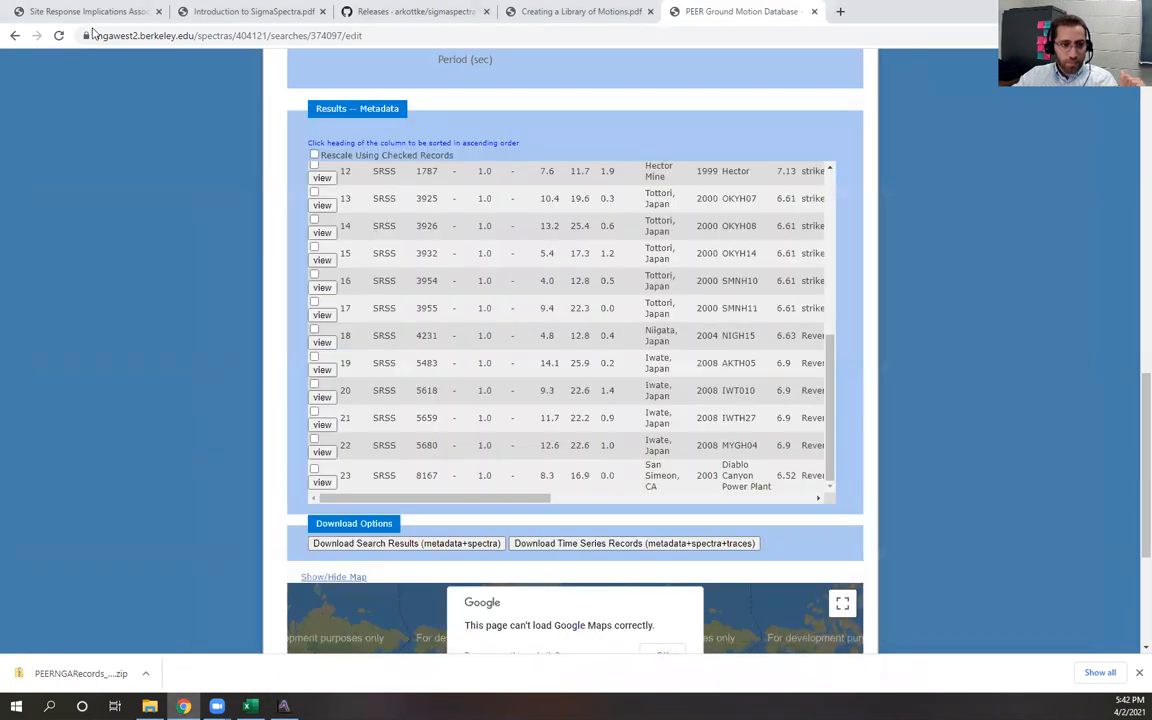
left_click(92, 12)
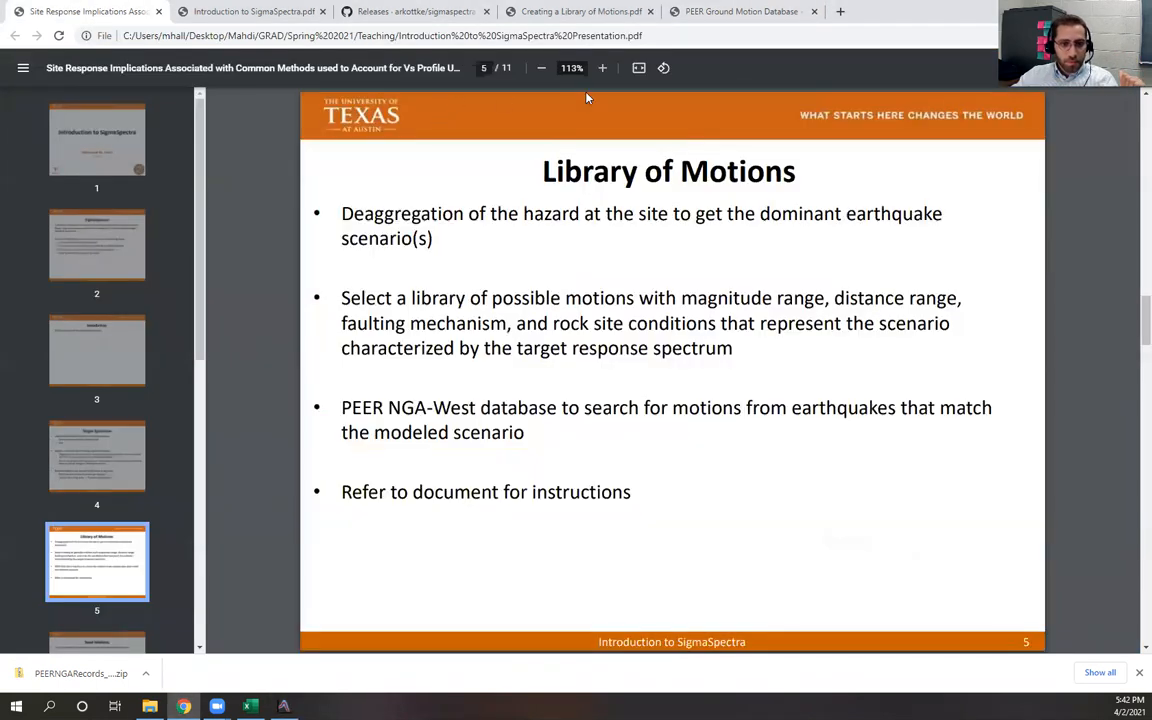
left_click(105, 643)
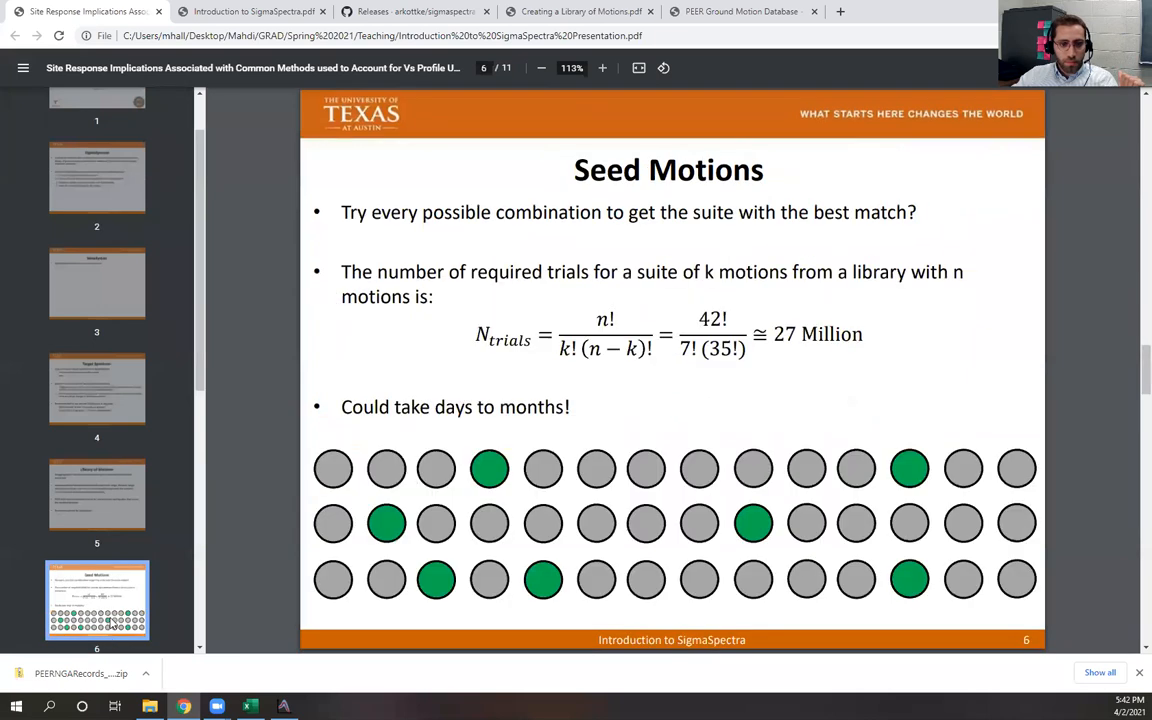
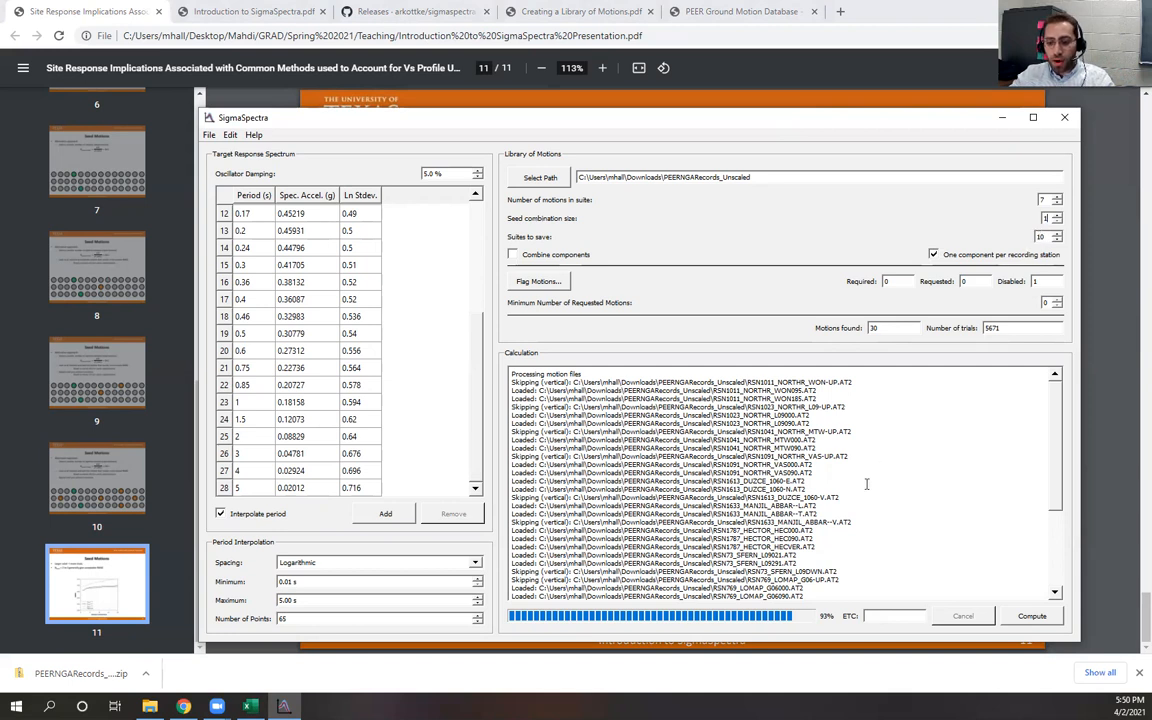
Compute the suites and maximize the results window
left_click(1030, 616)
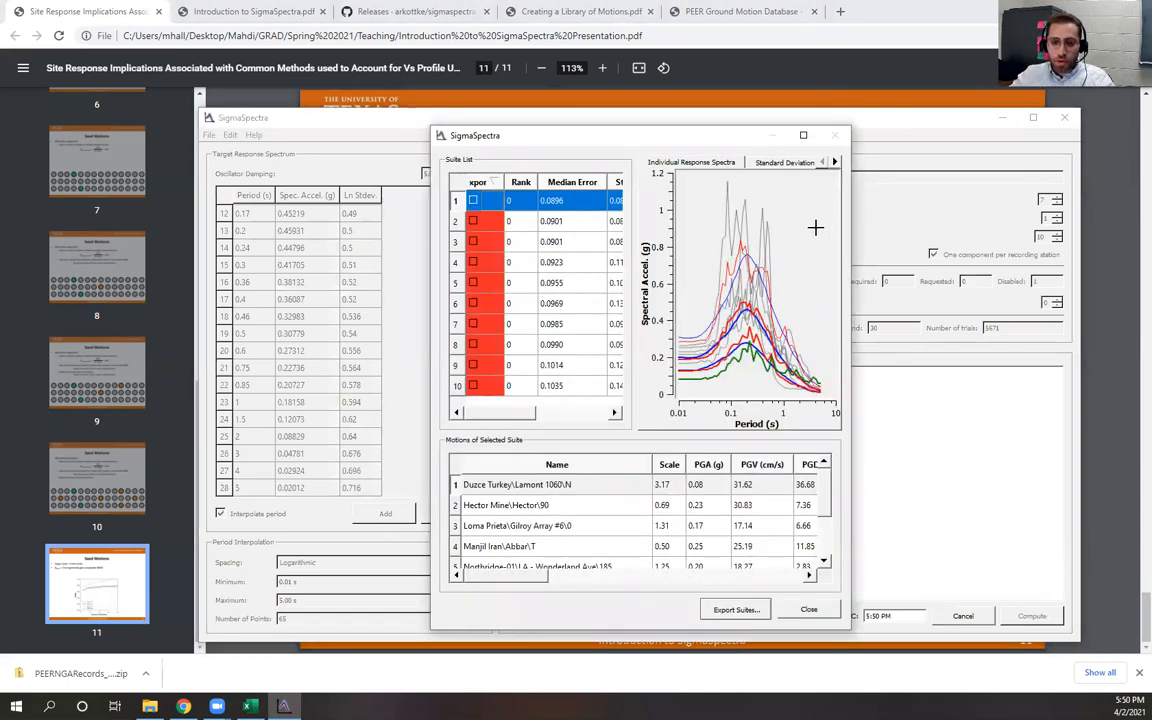
left_click(804, 137)
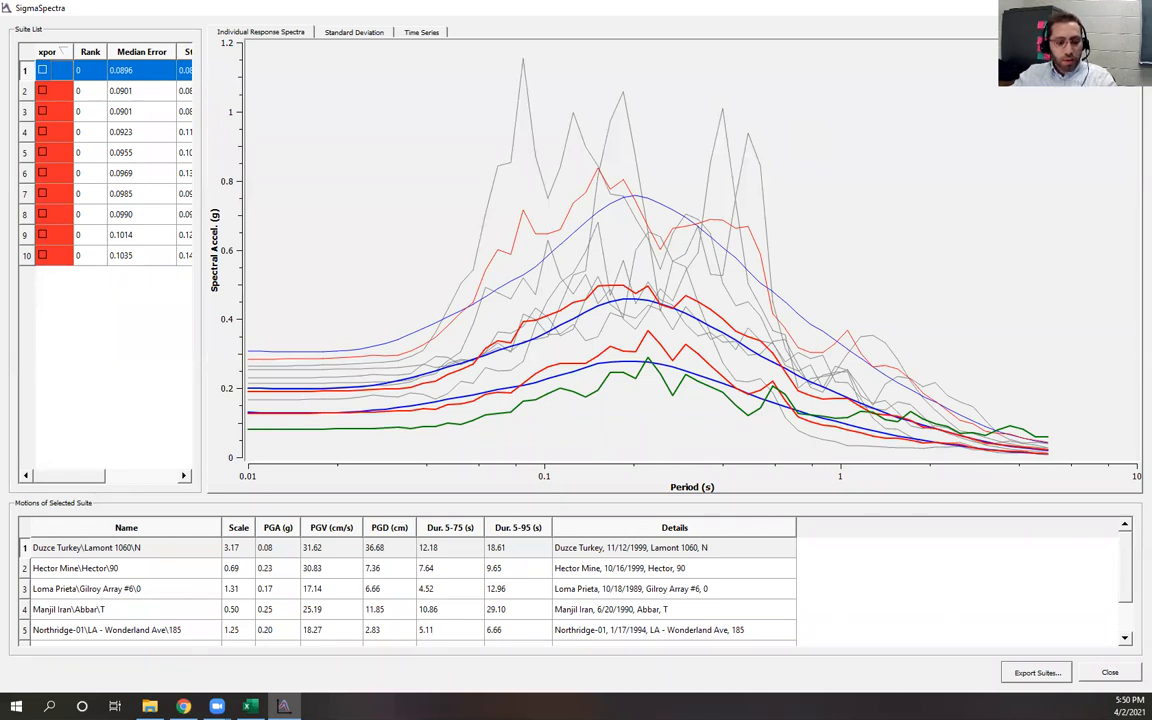
mouse_move(284, 706)
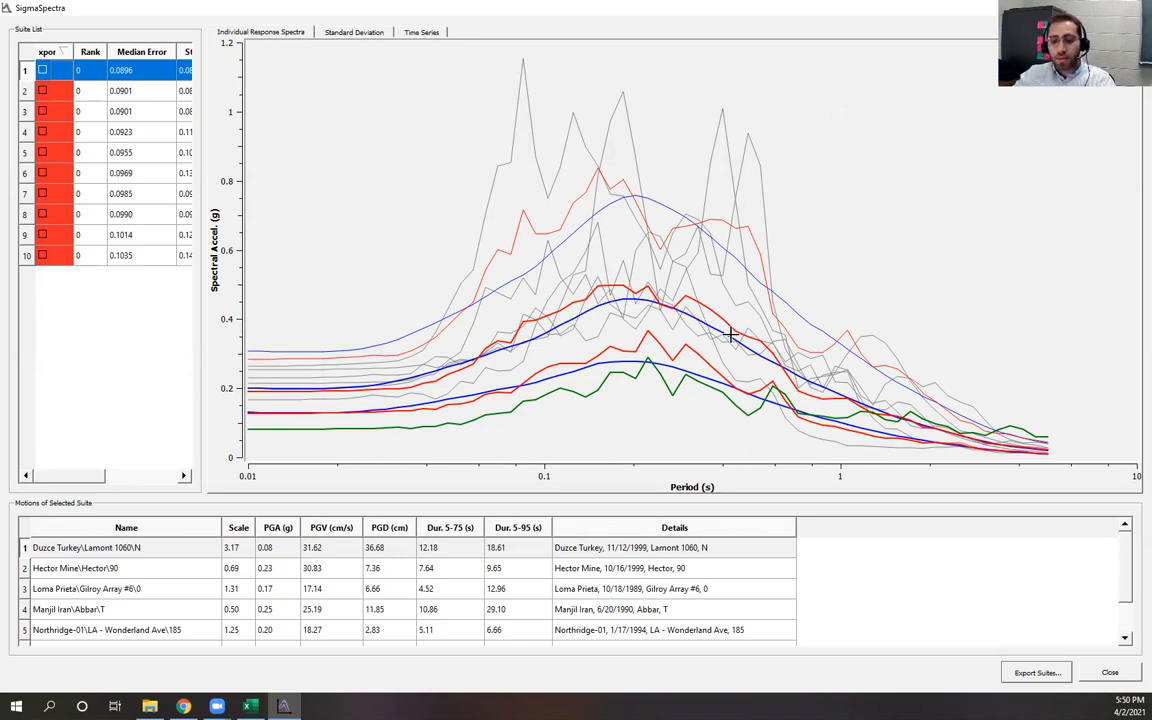
Compare the target spectrum spreadsheet with the generated suites by stepping through each suite in the suite list
key("alt+Tab")
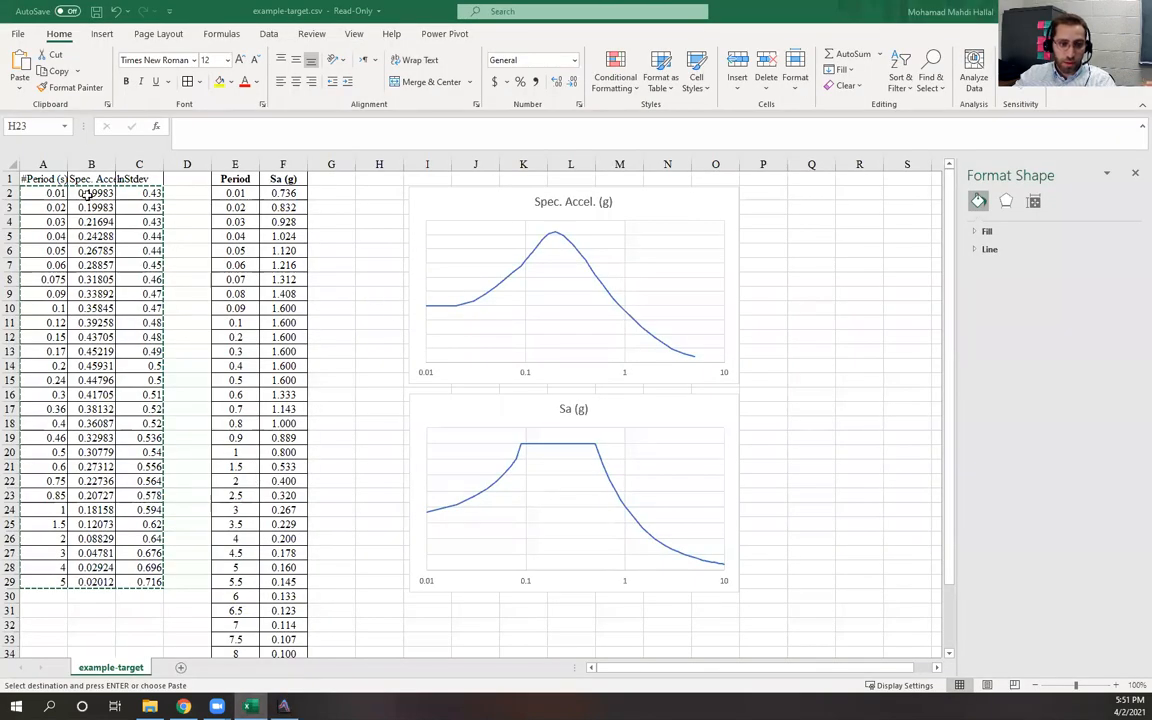
key("alt+Tab")
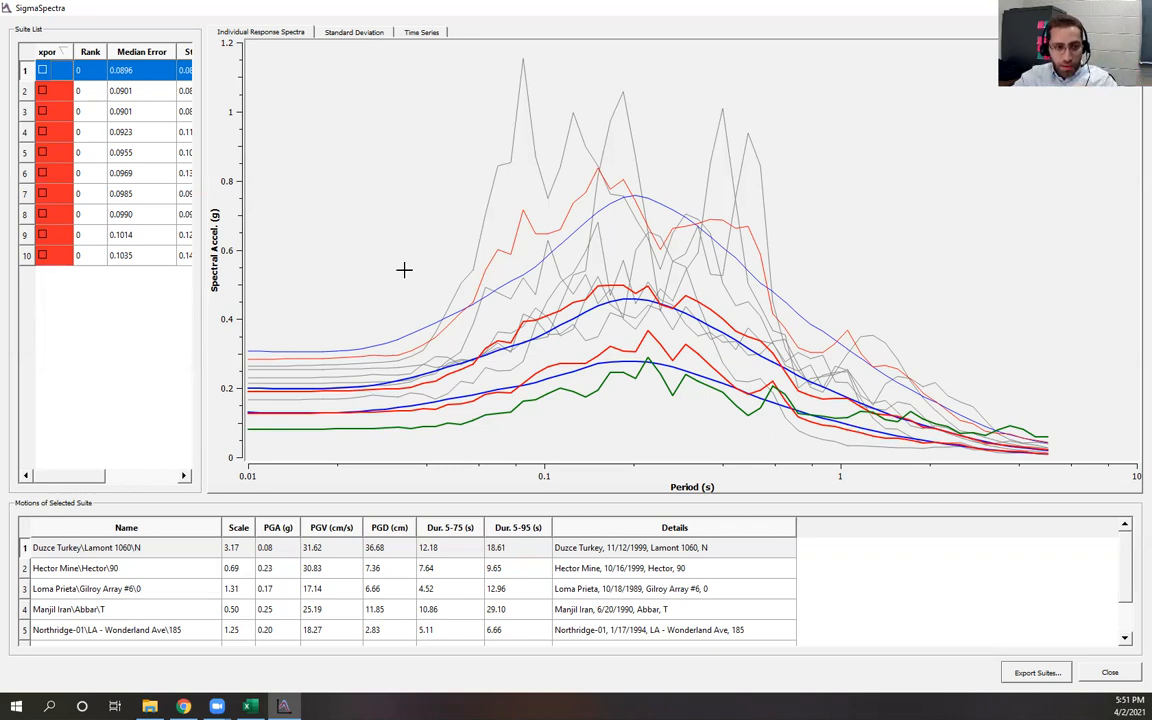
left_click(21, 92)
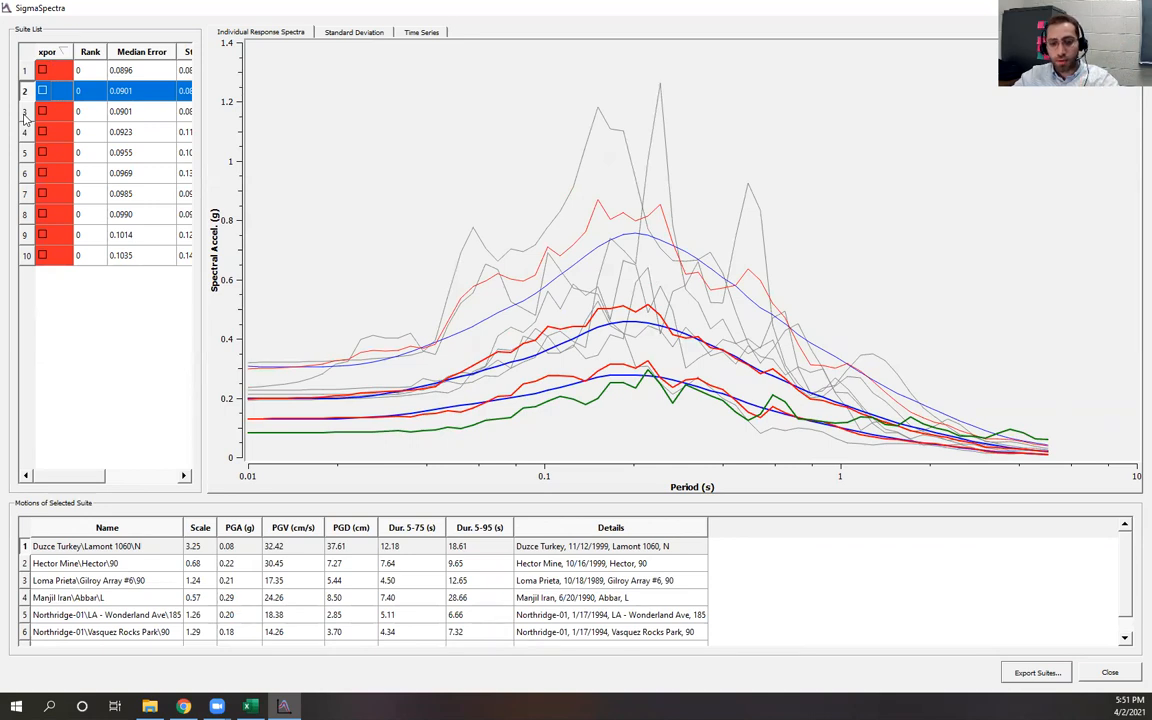
left_click(24, 112)
left_click(24, 132)
left_click(24, 152)
left_click(24, 172)
left_click(24, 186)
left_click(24, 72)
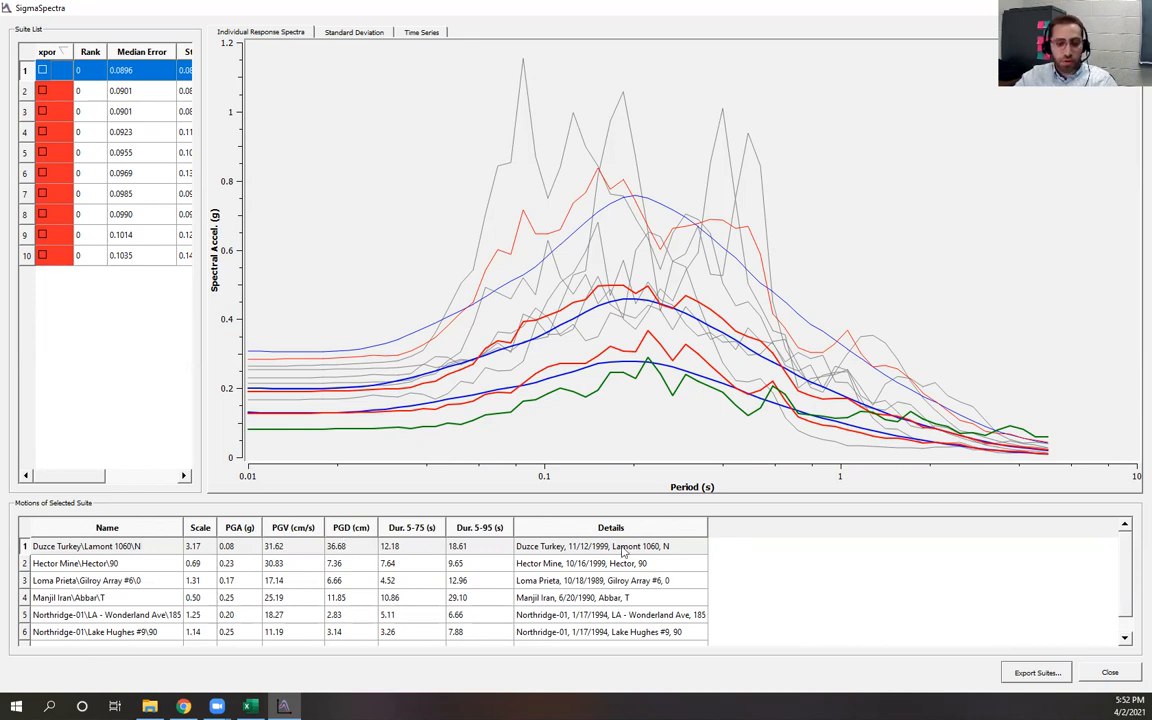
Inspect individual motions of several suites by highlighting each motion's spectrum in the plot
left_click(87, 549)
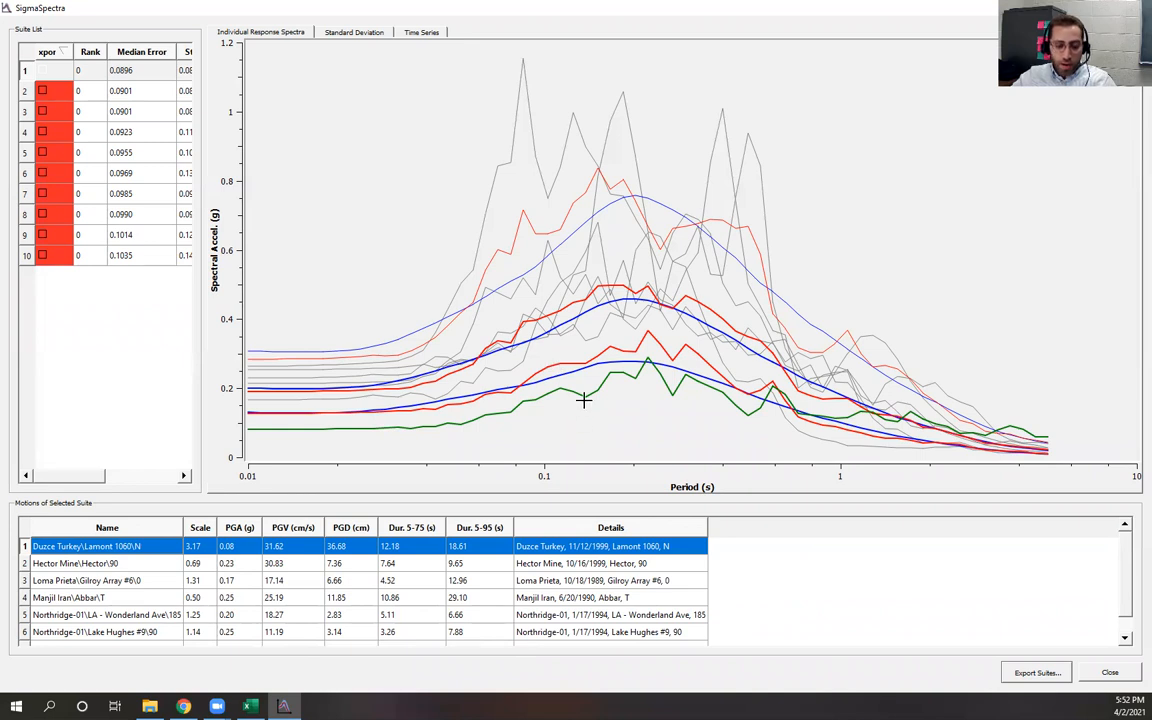
left_click(137, 566)
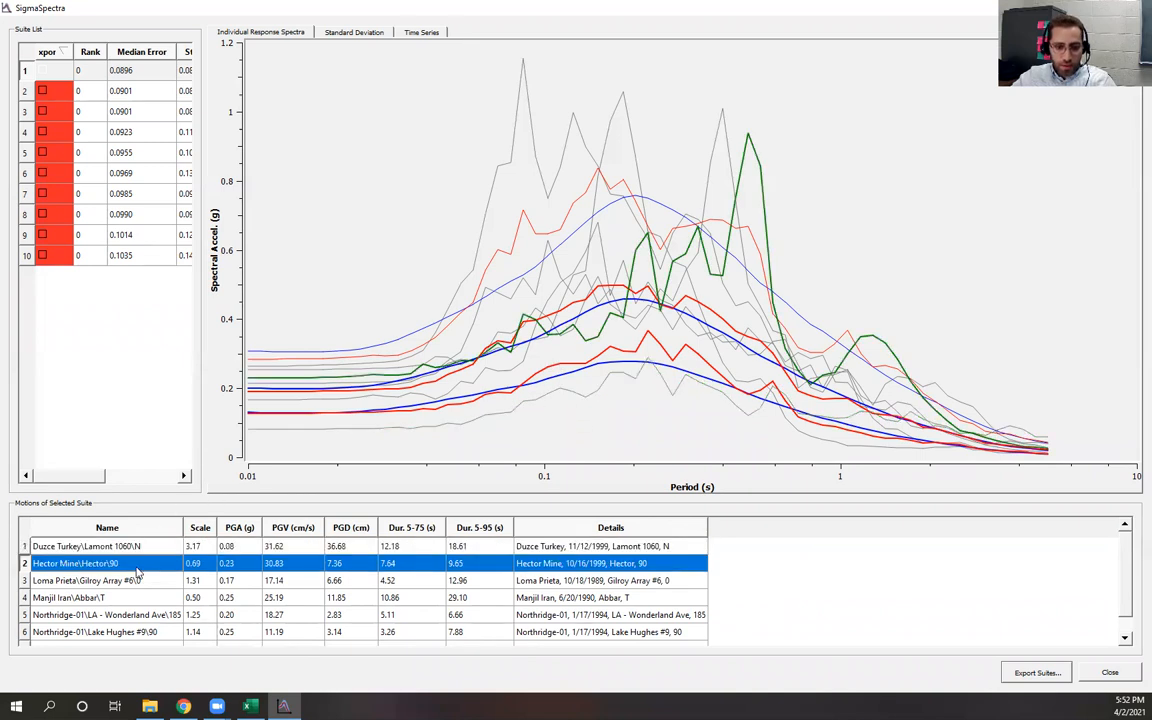
left_click(61, 92)
left_click(63, 118)
left_click(62, 132)
left_click(65, 156)
left_click(62, 192)
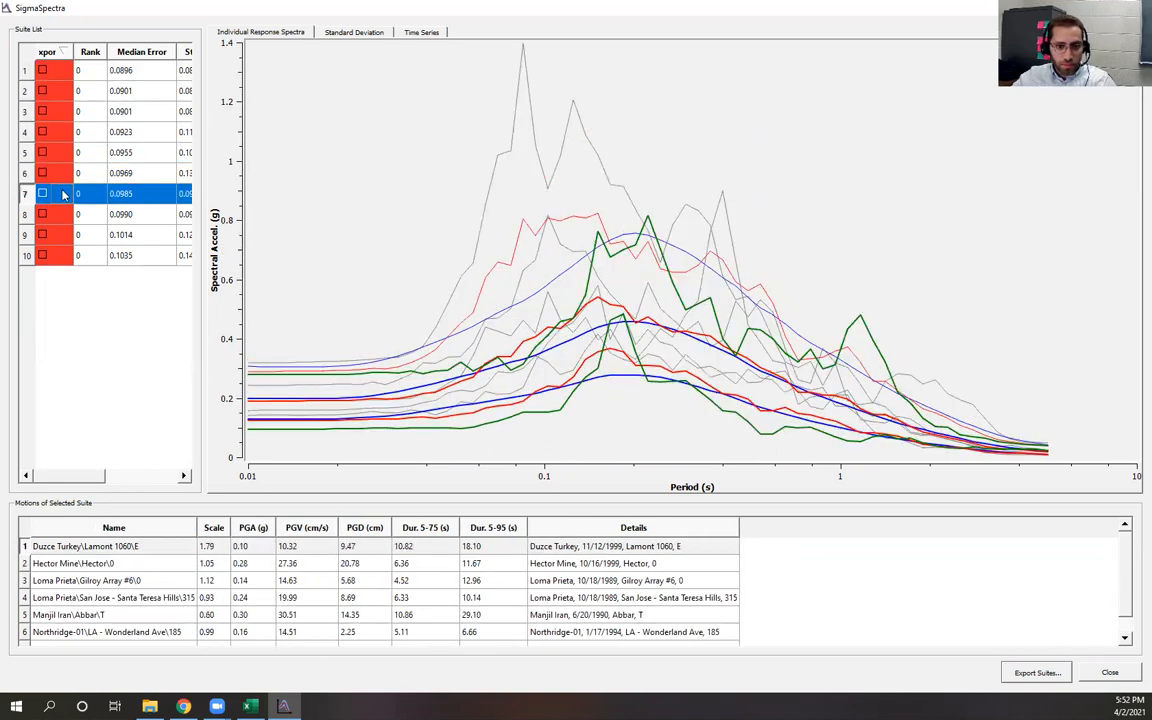
left_click(57, 168)
left_click(58, 188)
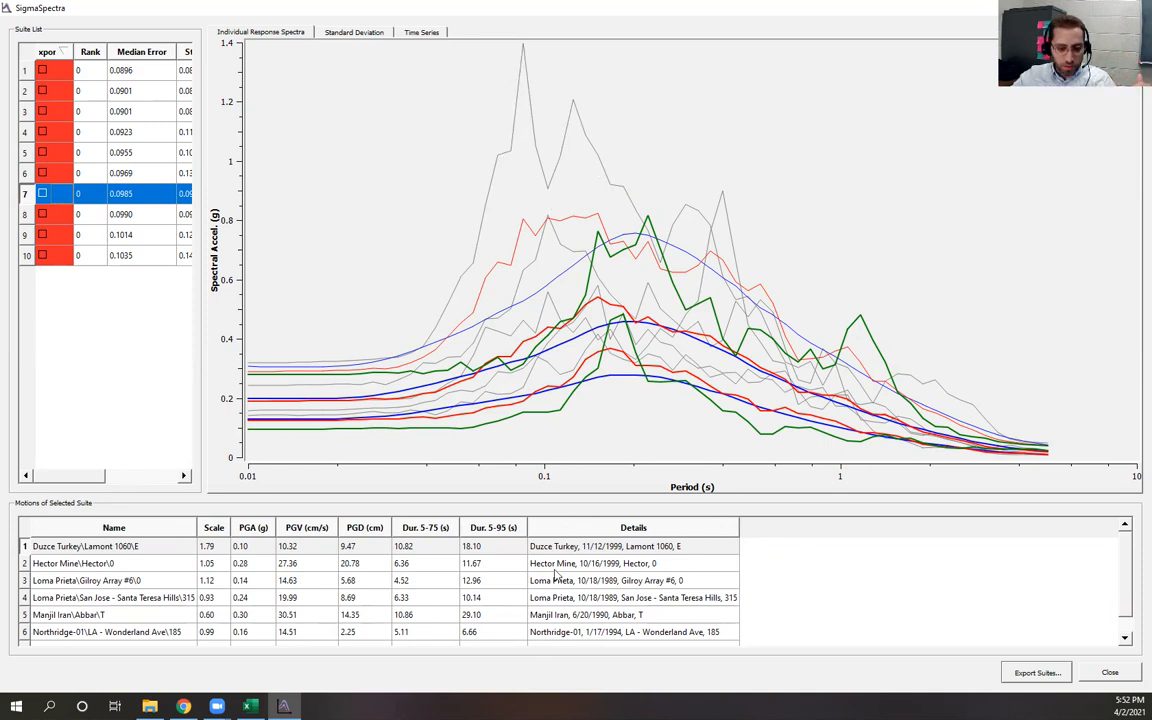
left_click(97, 549)
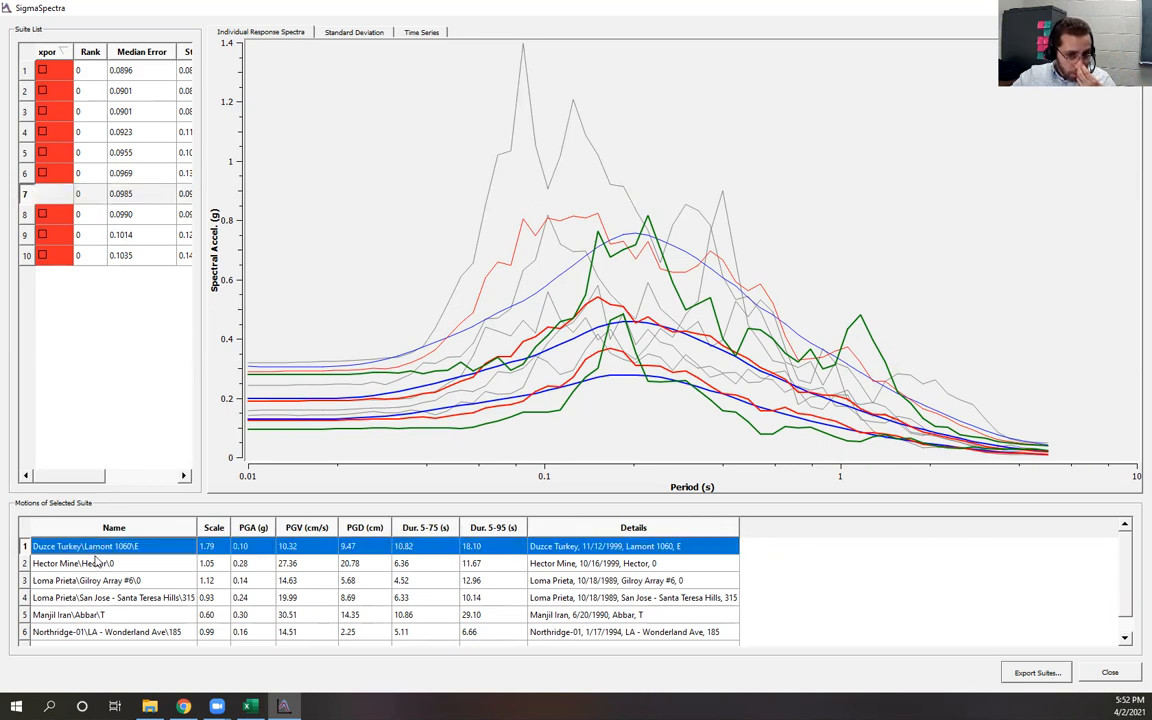
left_click(100, 565)
left_click(102, 581)
left_click(104, 598)
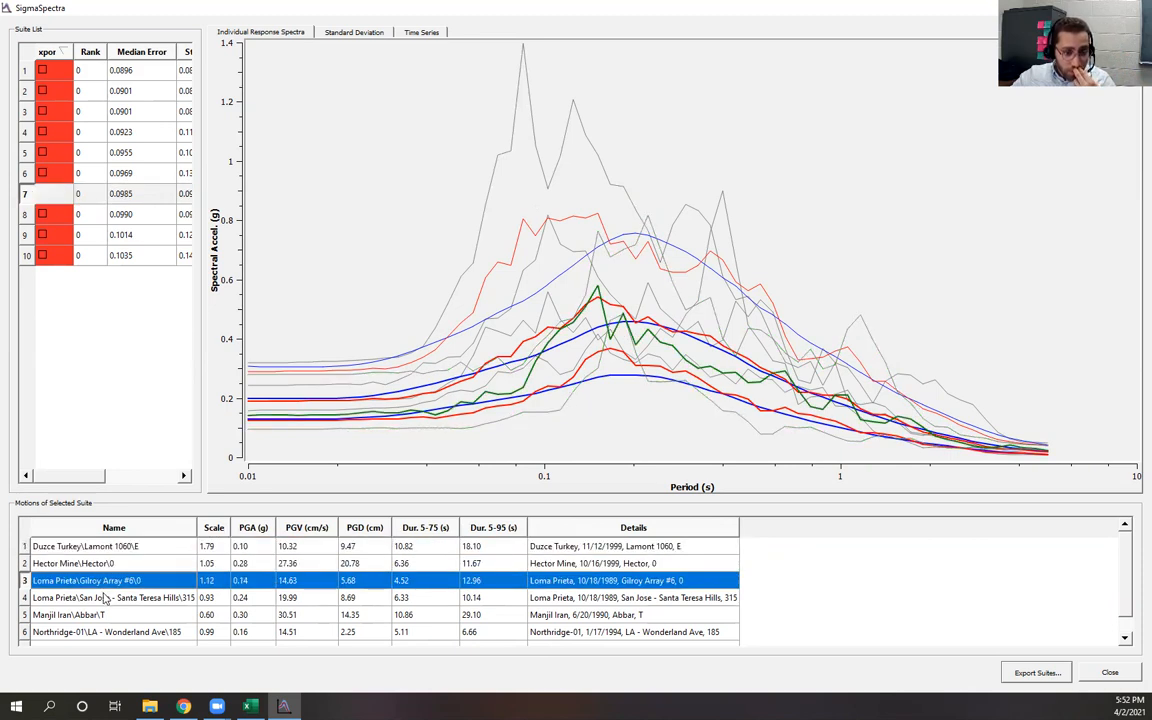
left_click(105, 614)
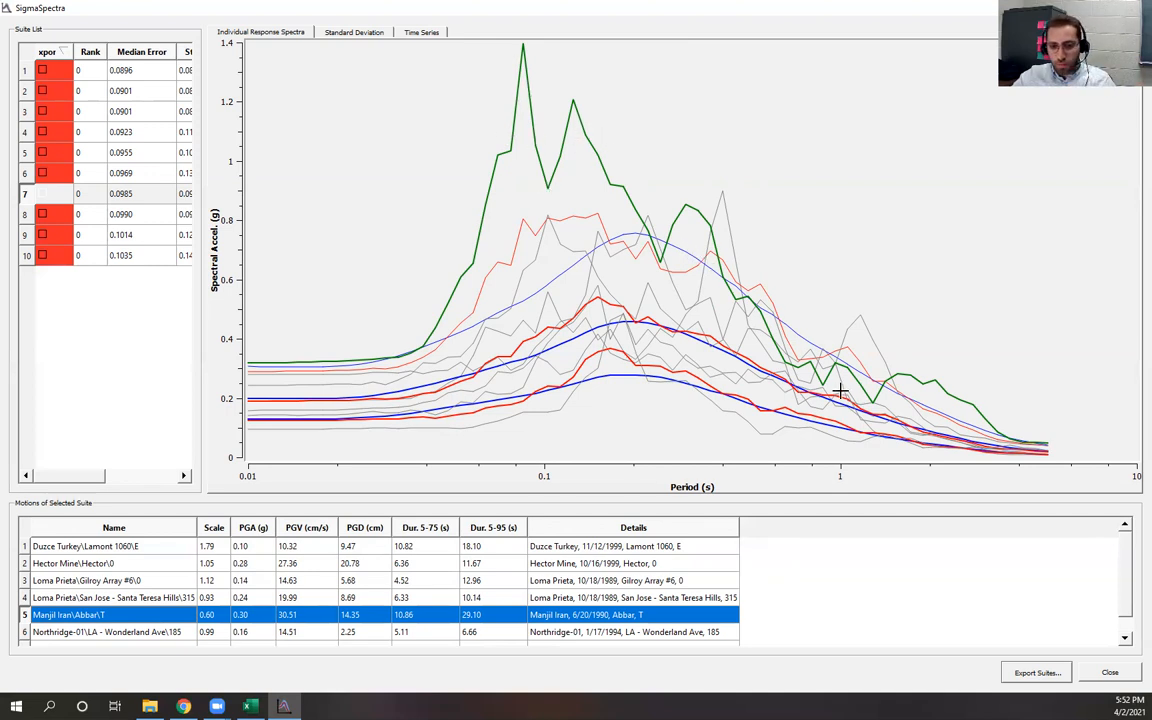
left_click(148, 634)
scroll(148, 638, "down", 1)
left_click(145, 637)
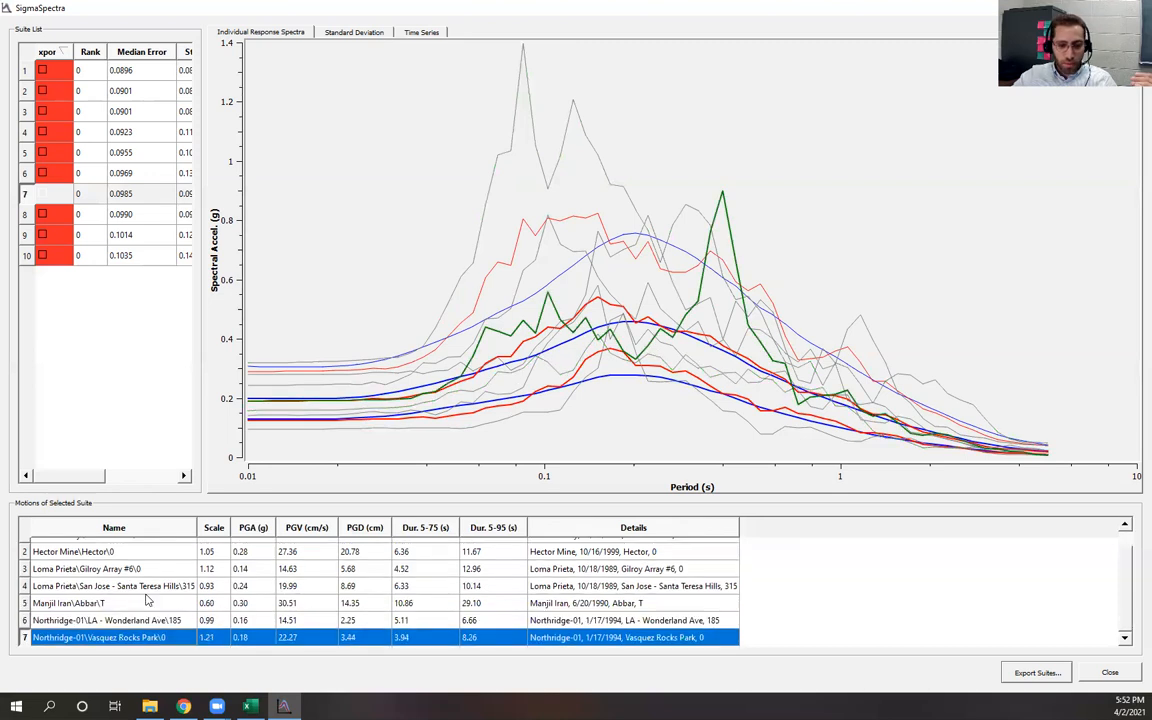
scroll(135, 535, "up", 1)
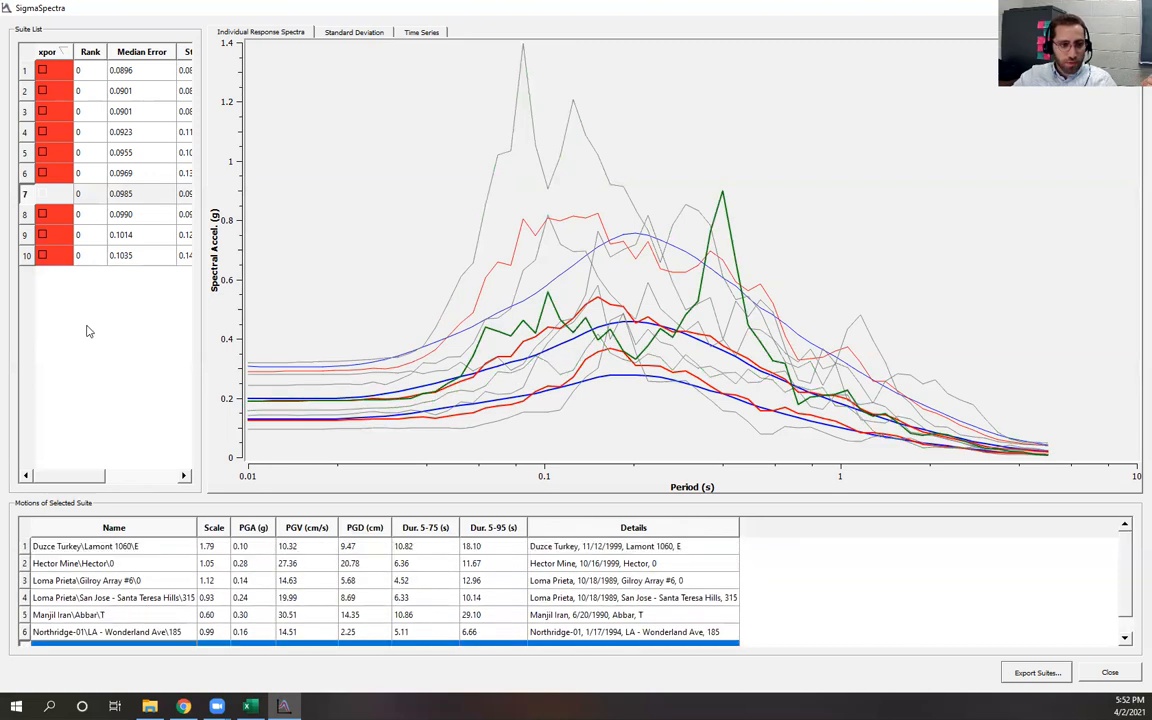
left_click(28, 72)
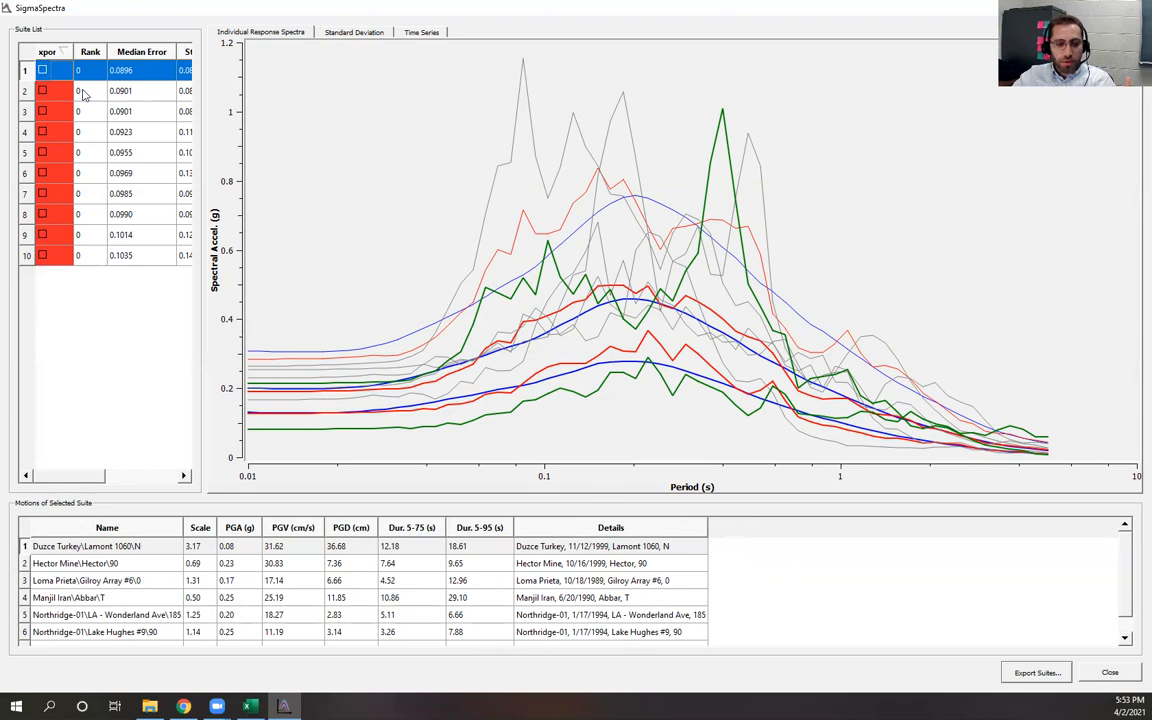
Sort the suite list by median error and view the standard deviation plot before returning to the response spectra
left_click_drag(85, 476, 116, 478)
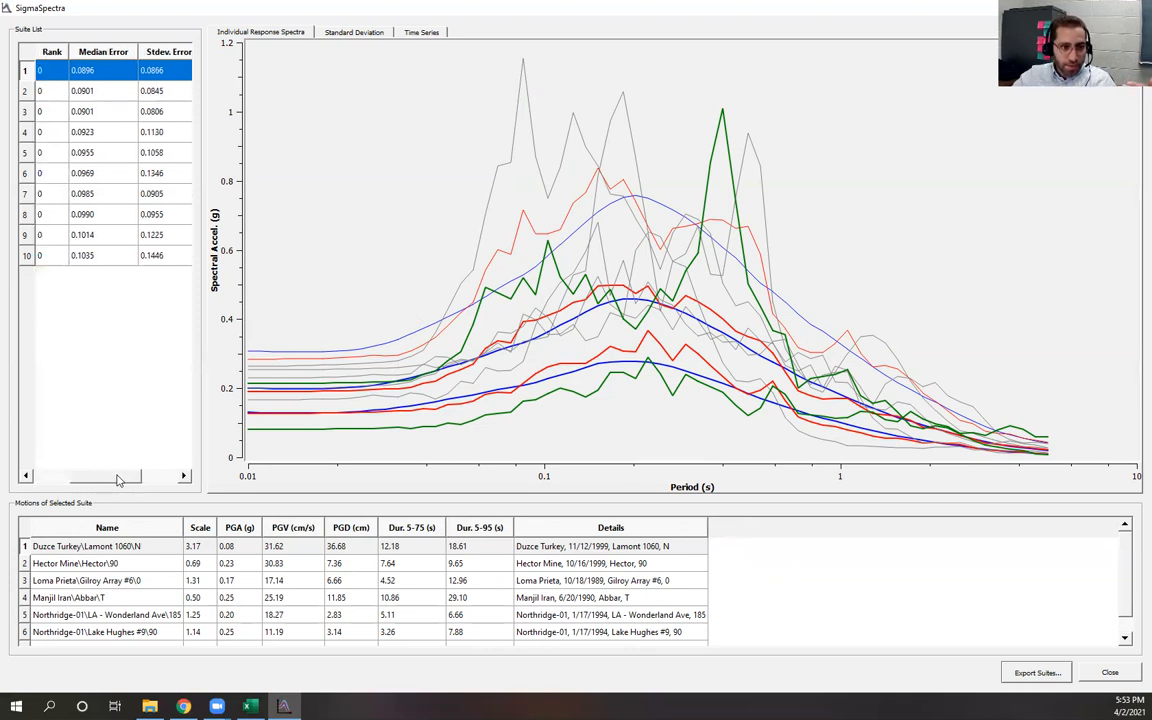
left_click(95, 55)
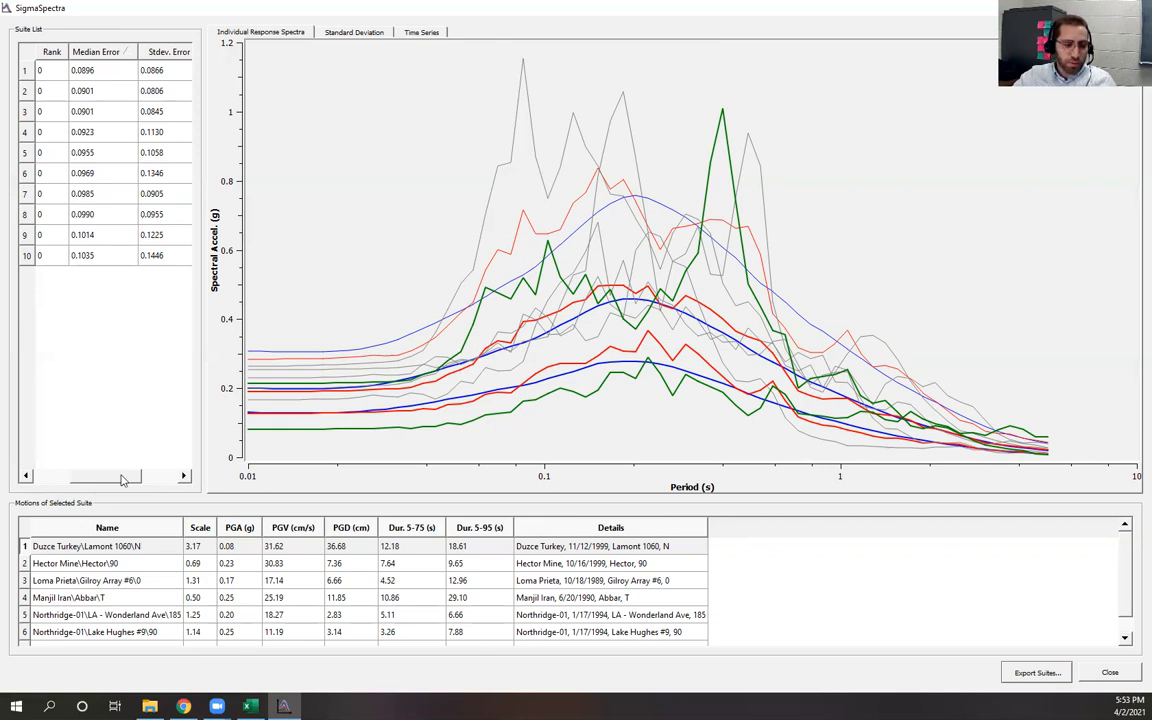
left_click_drag(134, 478, 148, 480)
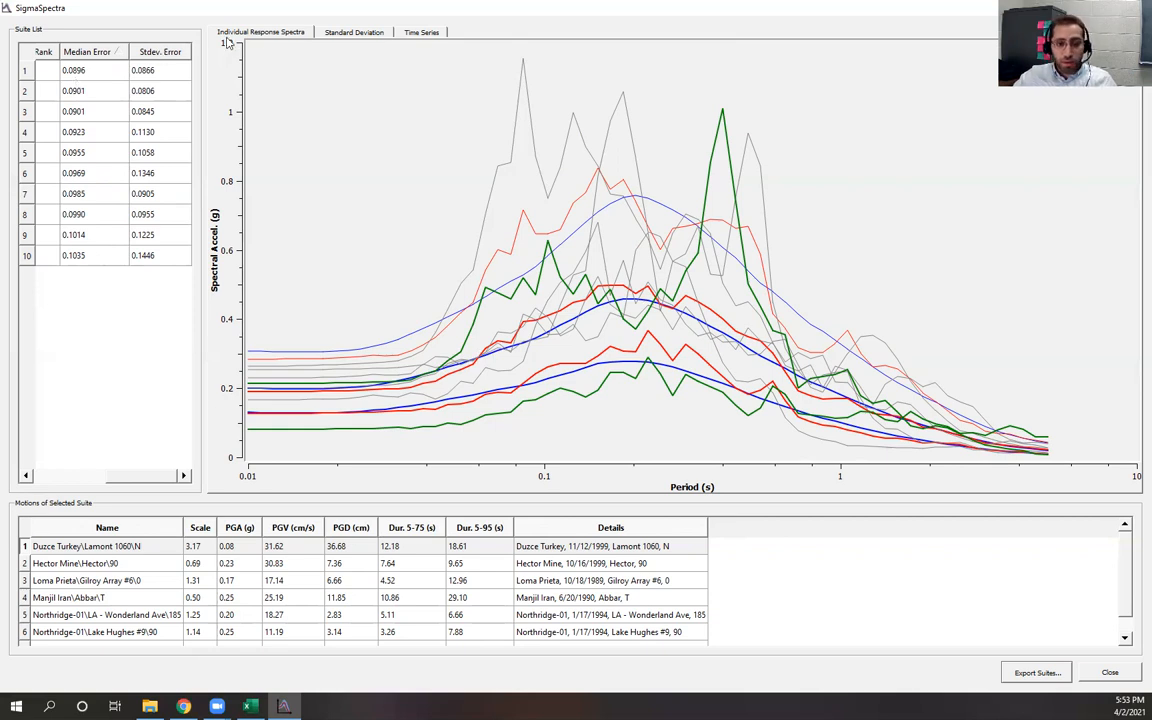
left_click(352, 32)
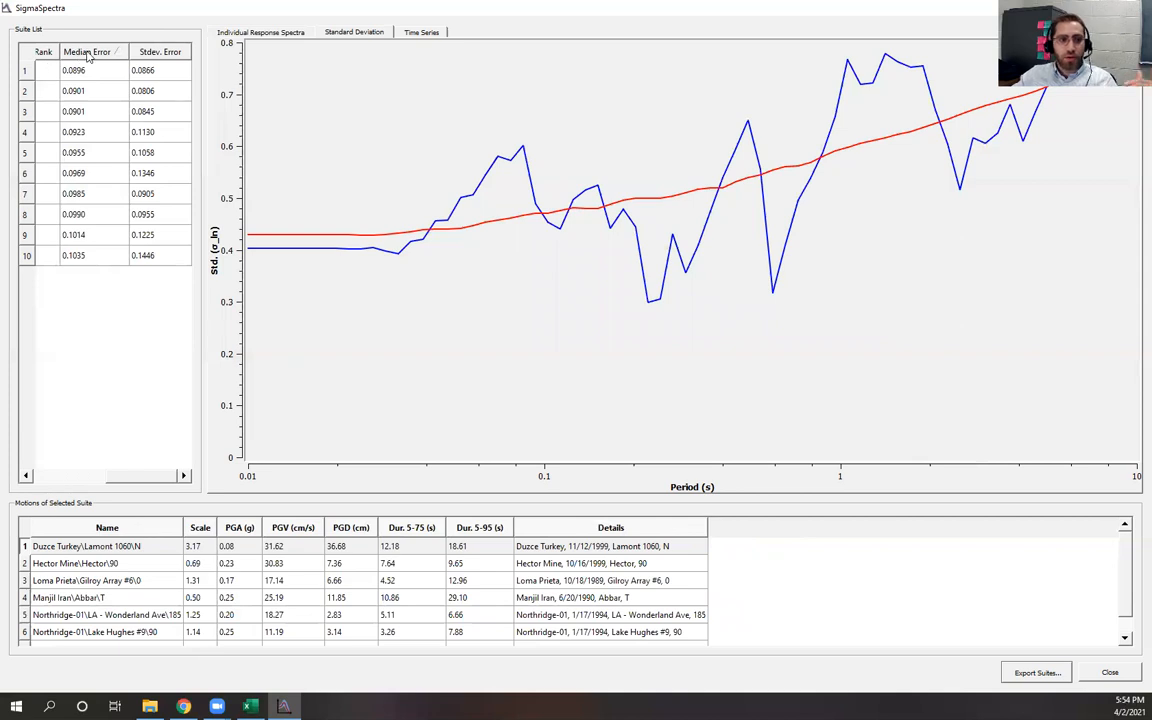
left_click(255, 32)
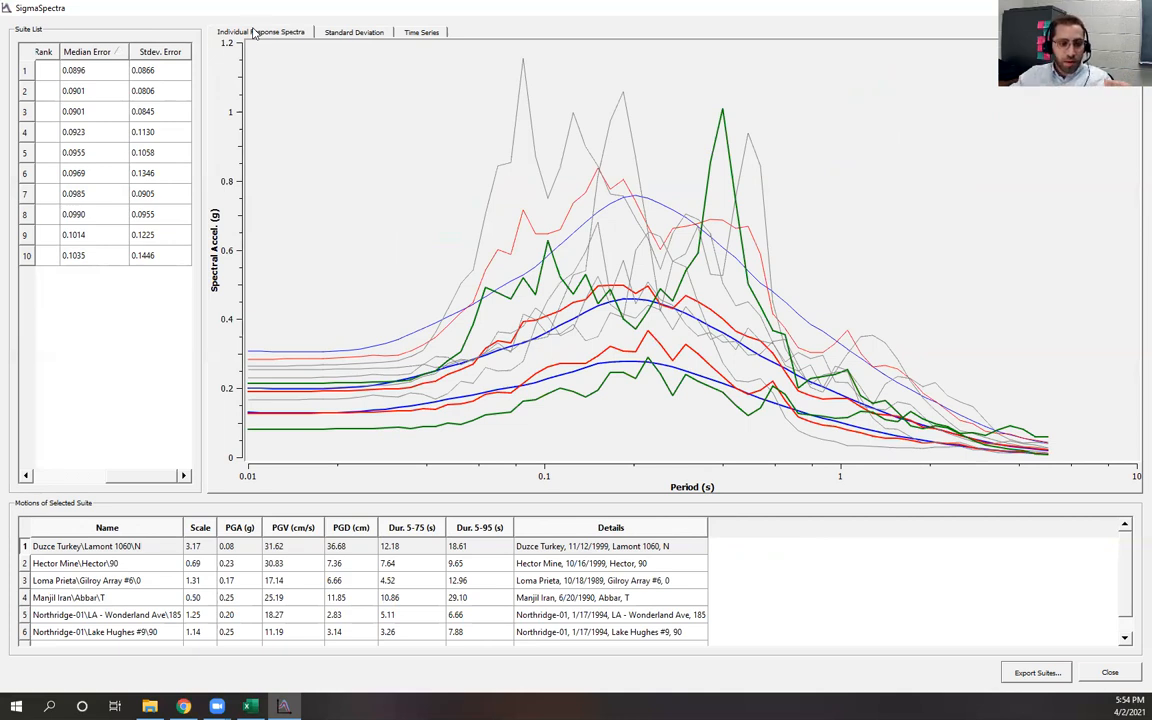
Examine the first suite's motions and compare them with other suites in the spectra plot
left_click_drag(150, 476, 75, 476)
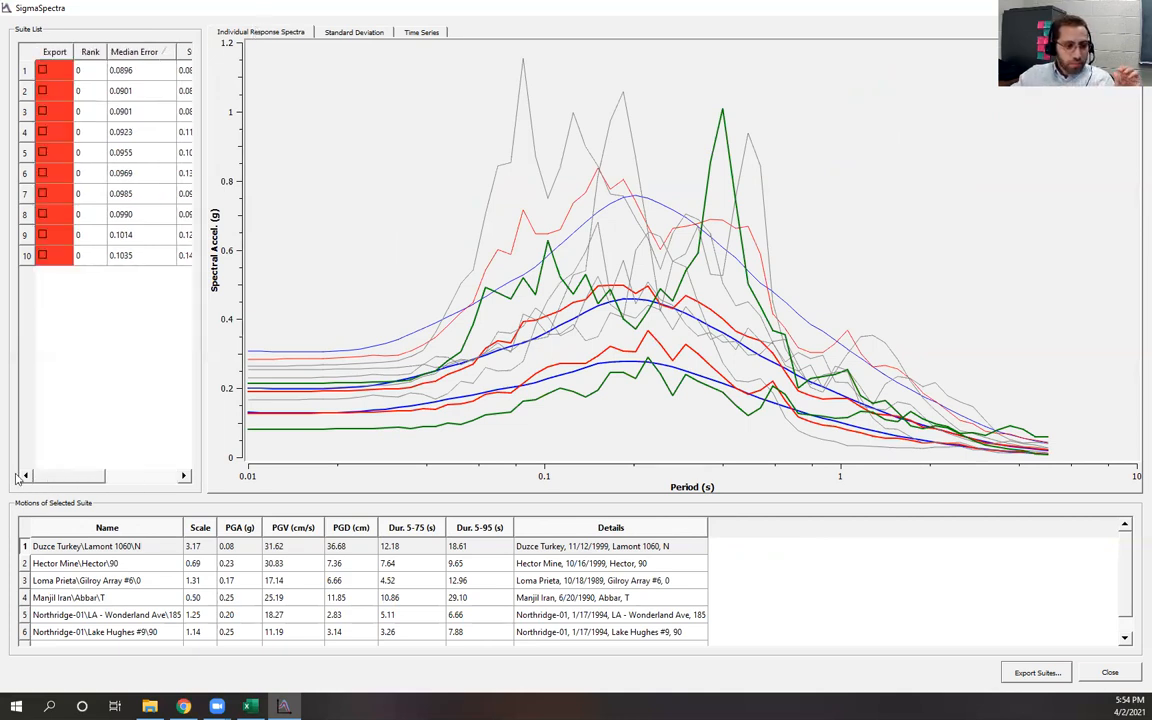
left_click(74, 70)
left_click(80, 90)
left_click(80, 111)
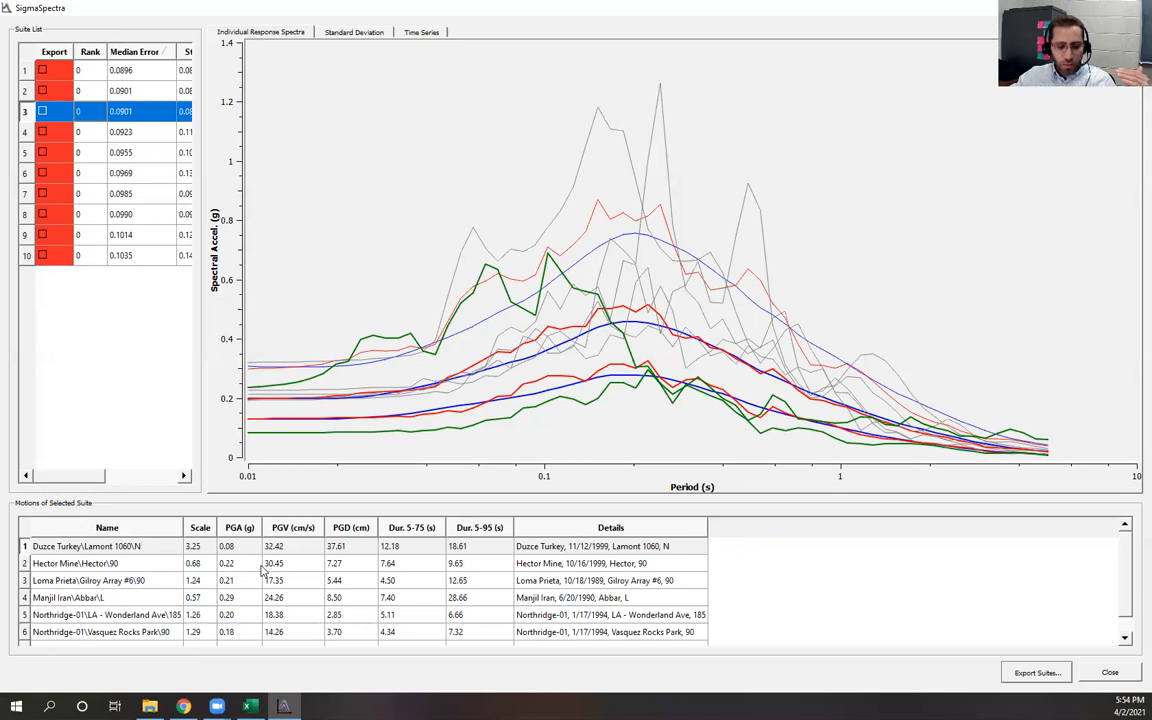
scroll(268, 568, "down", 1)
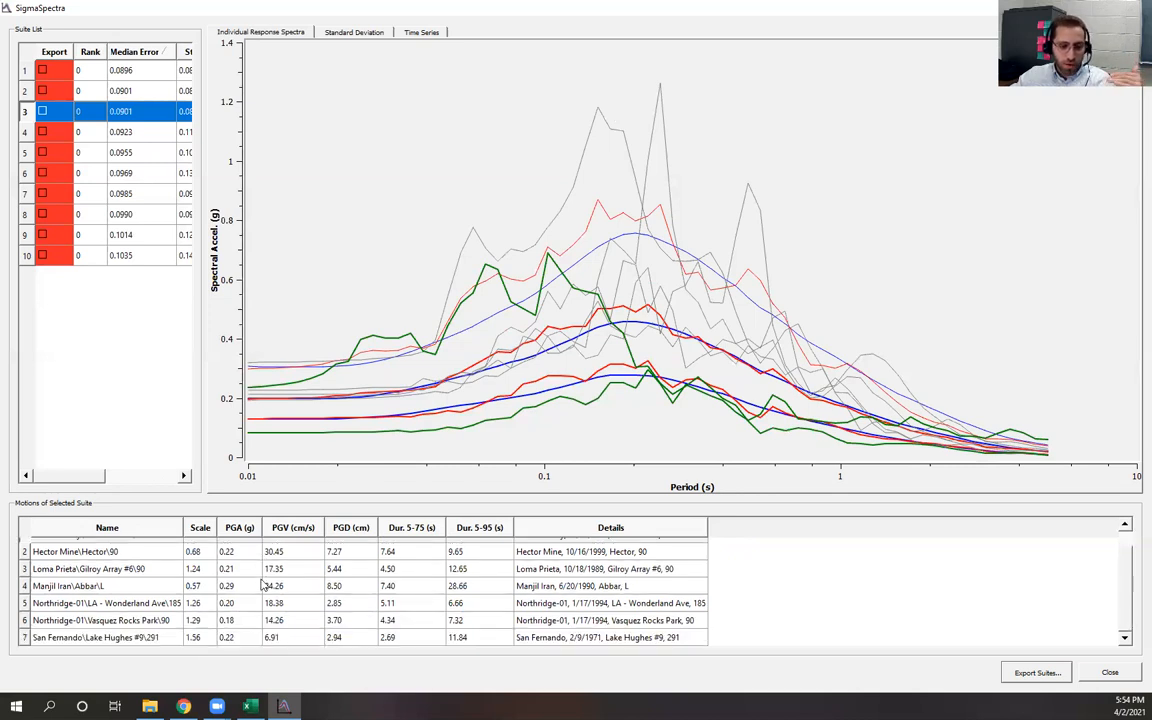
scroll(255, 588, "up", 1)
left_click(75, 70)
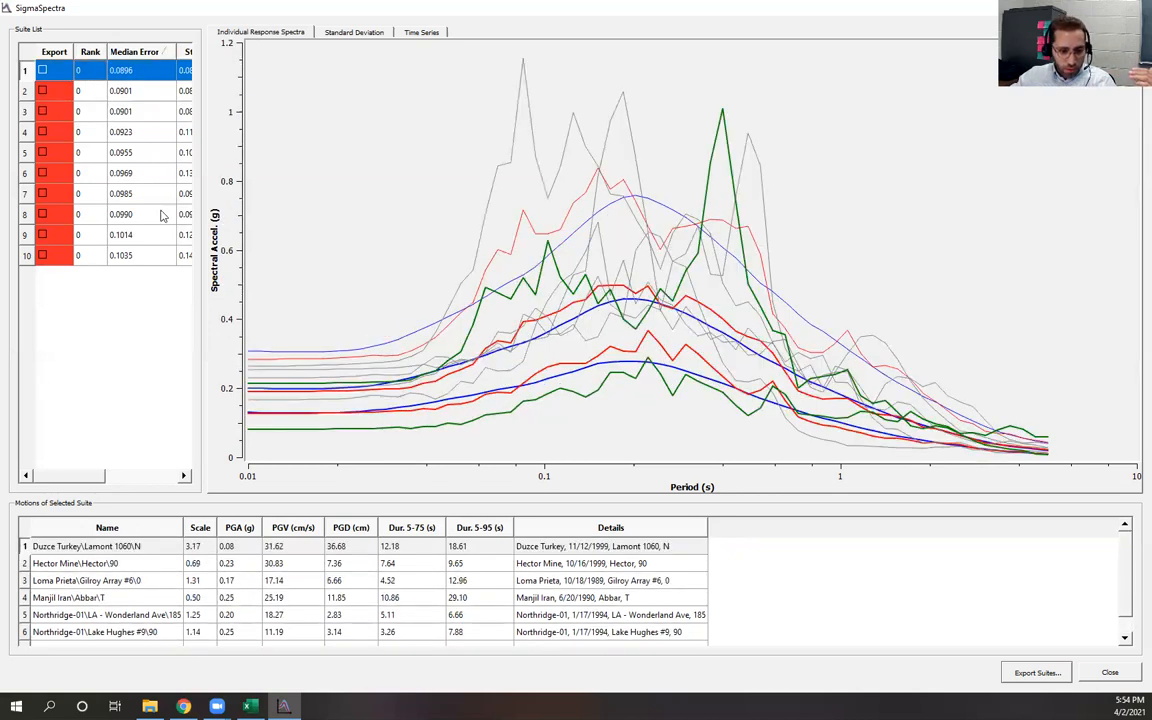
scroll(240, 577, "down", 1)
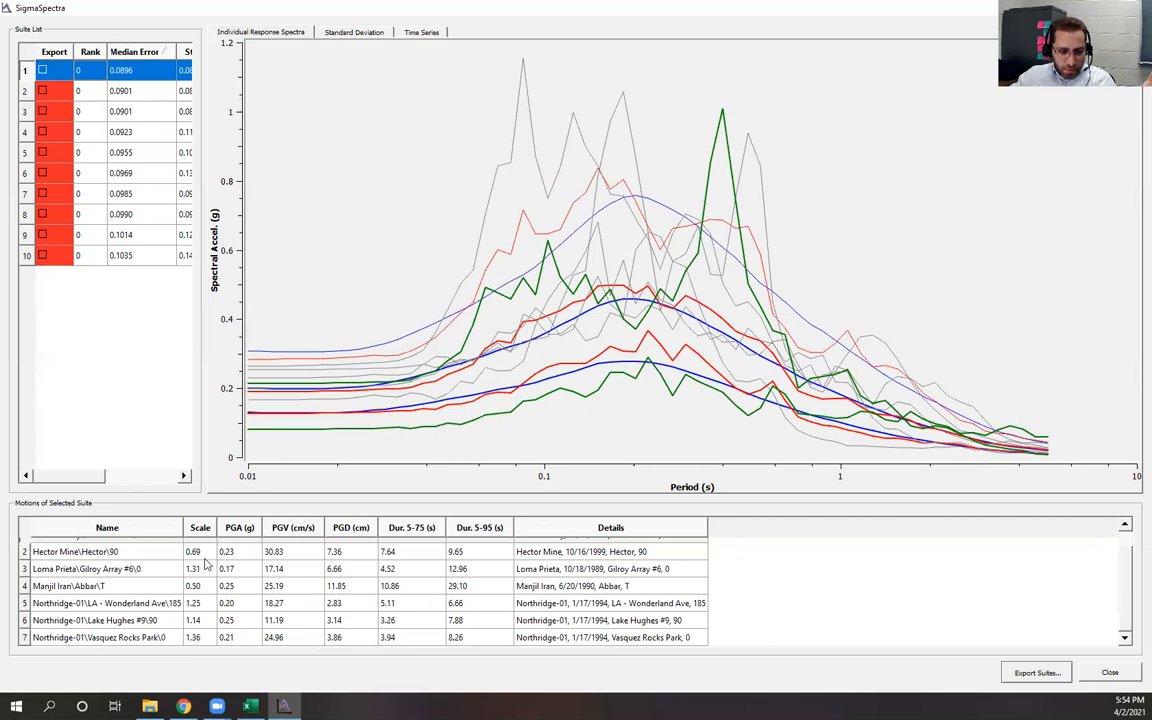
left_click(204, 604)
scroll(204, 604, "up", 1)
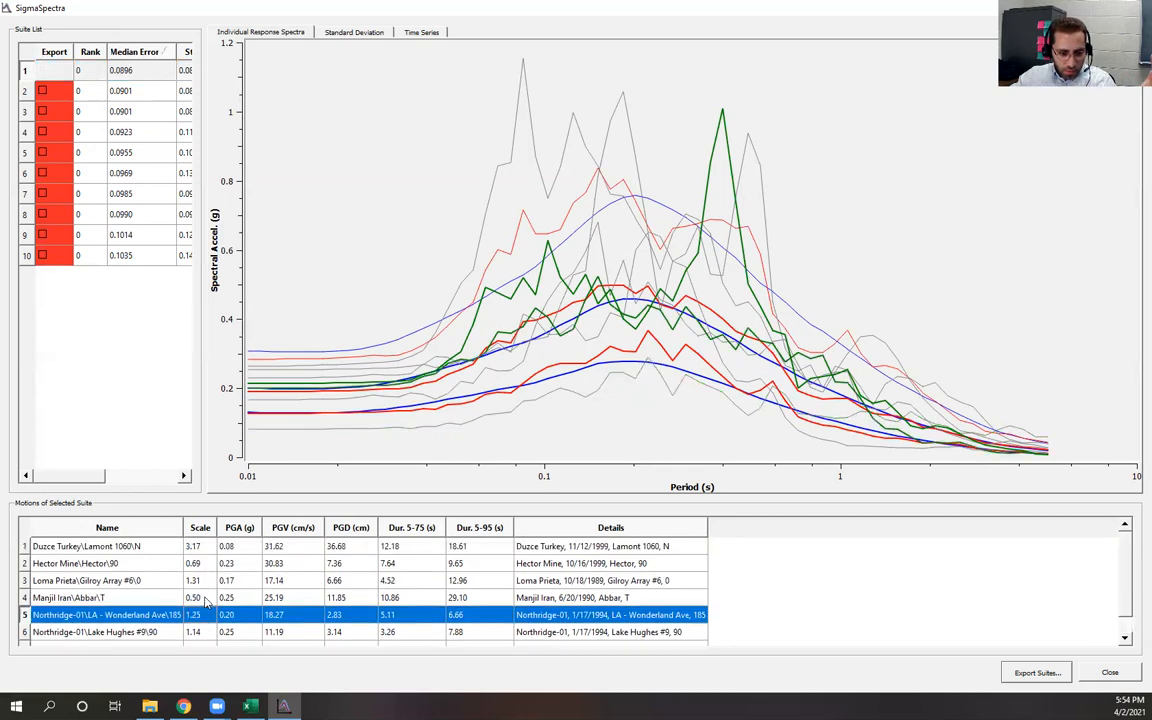
left_click(202, 549)
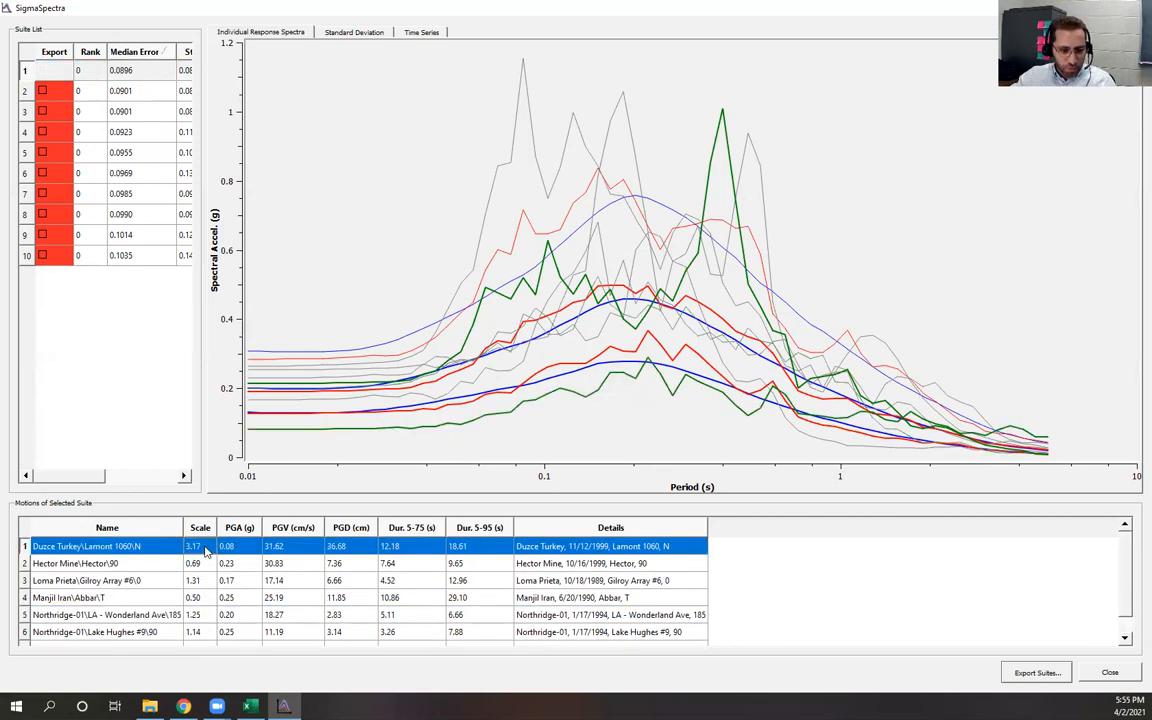
left_click(205, 598)
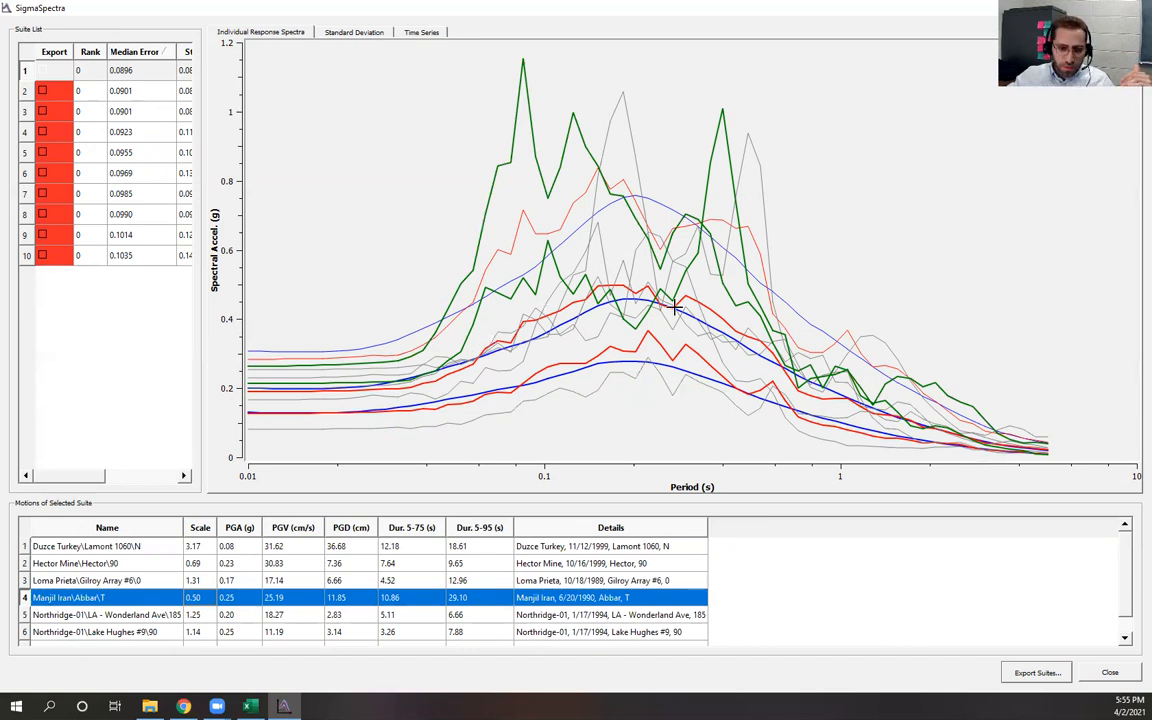
left_click(79, 474)
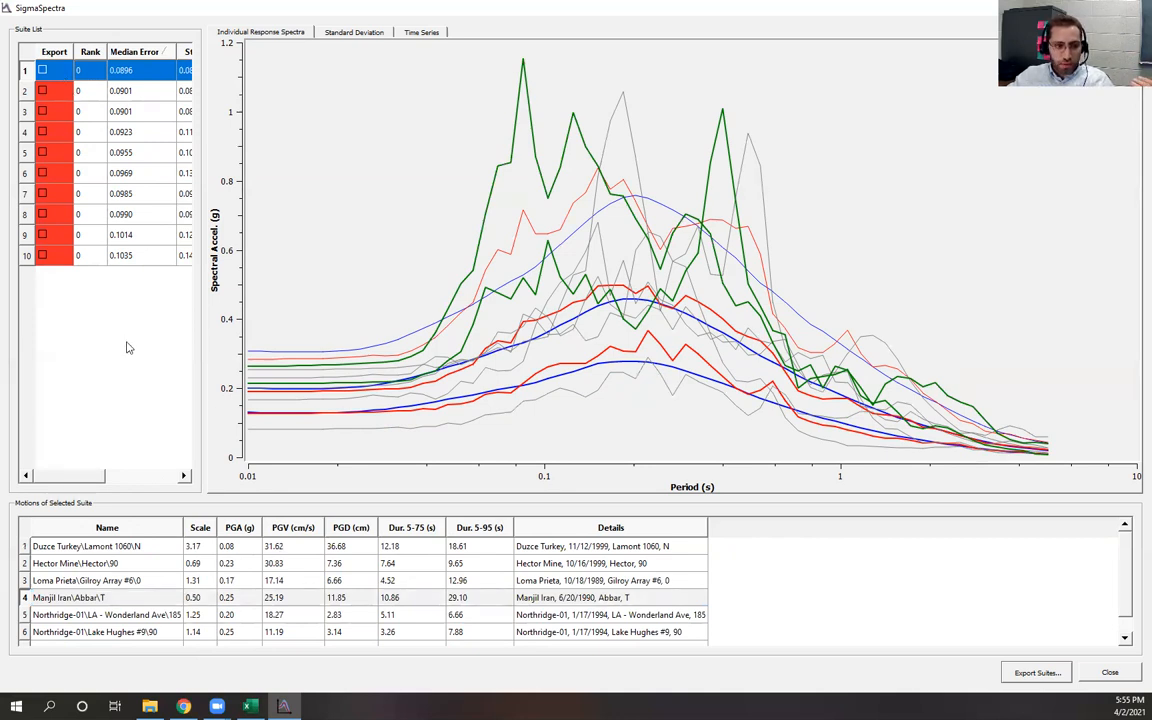
Mark the first suite for export and export it as comma separated values (CSV) with prefix suite to the Desktop
left_click(43, 71)
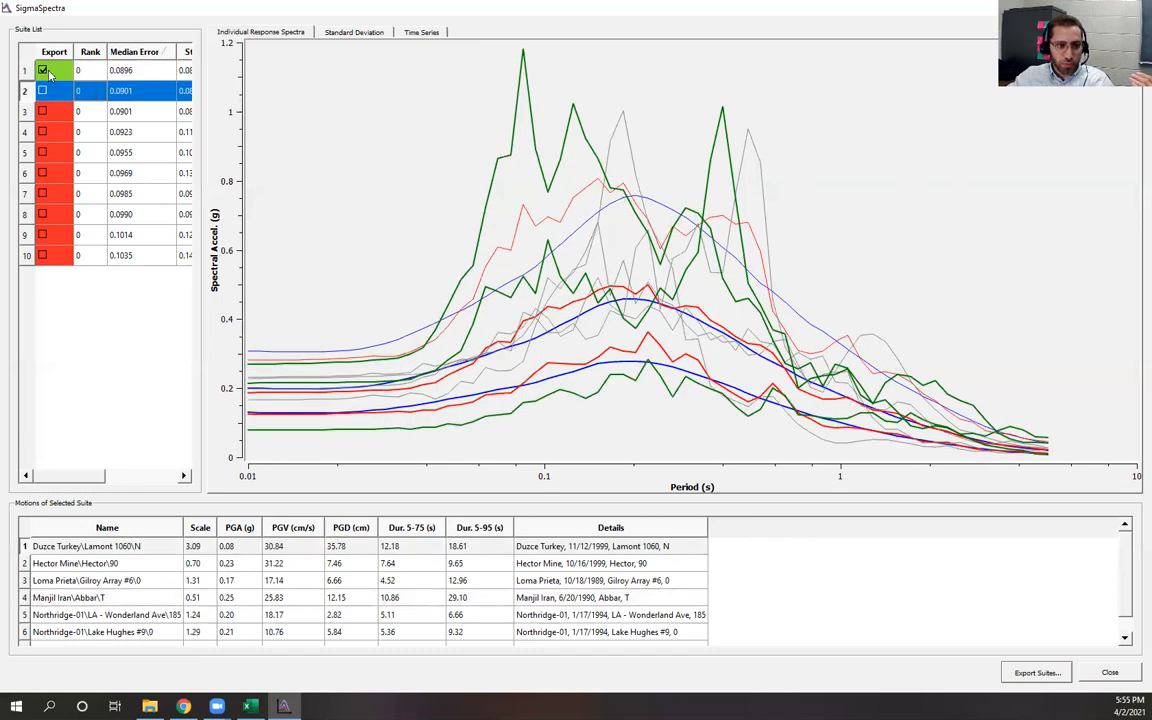
left_click(88, 70)
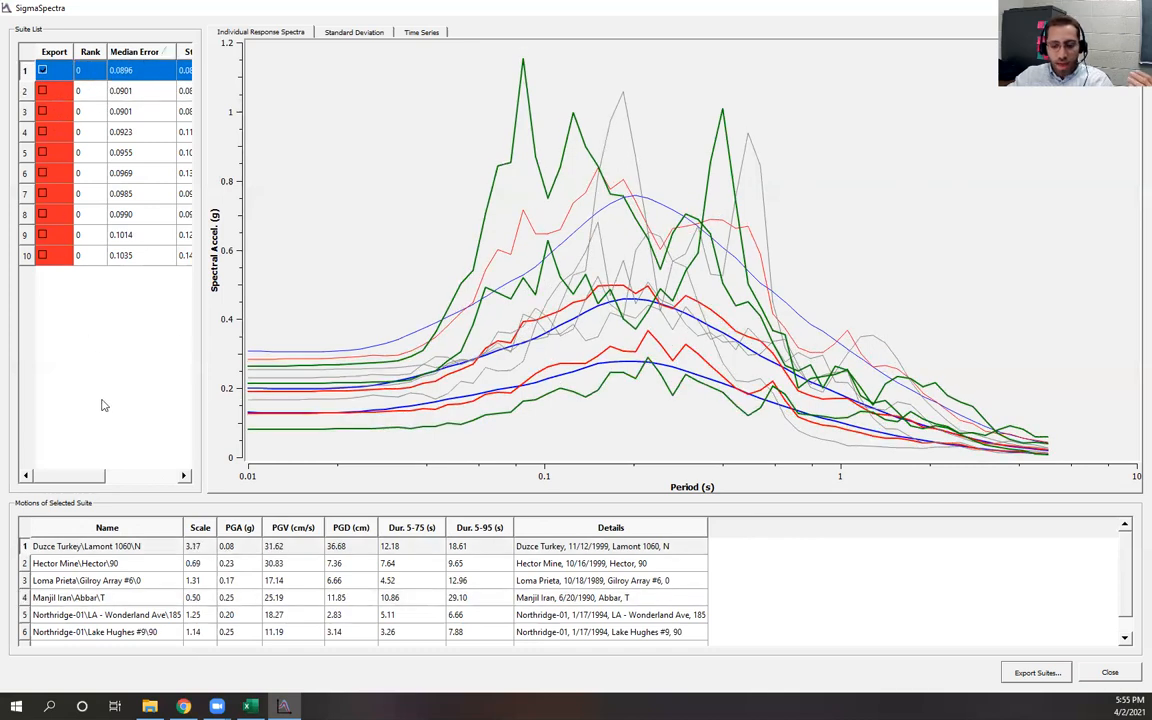
left_click(1038, 676)
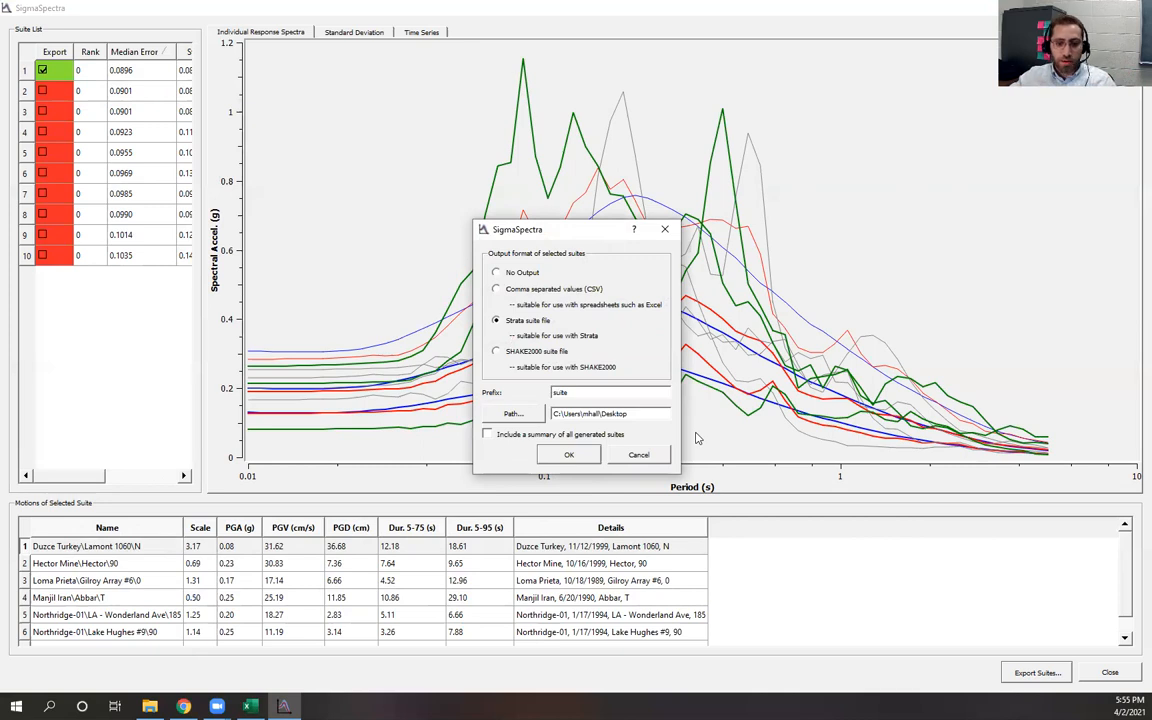
left_click(496, 289)
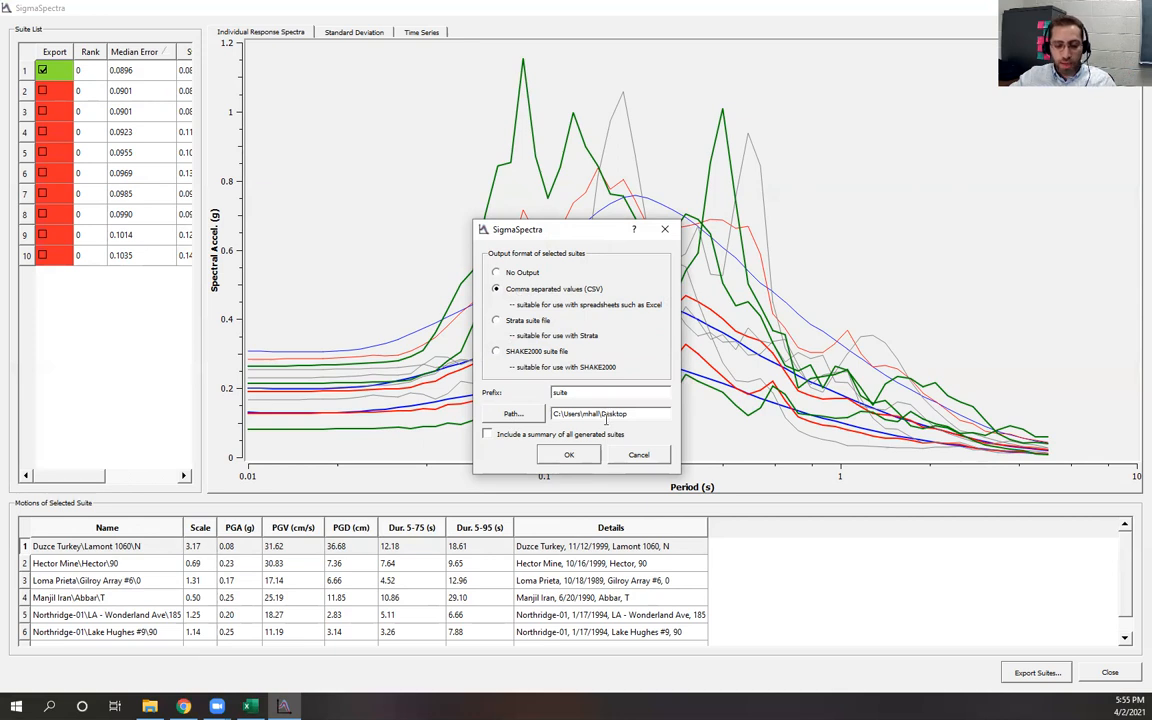
left_click(568, 455)
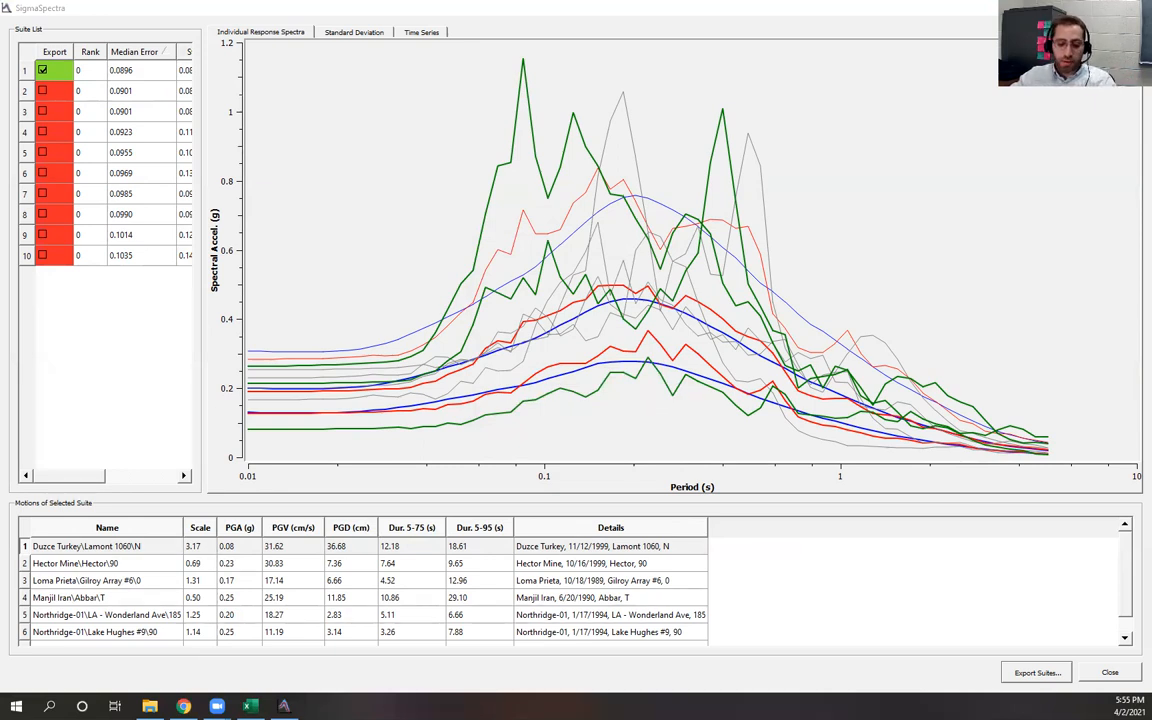
Open the exported suite-1 CSV in Excel, widen its first columns and scroll through its contents, then close without saving
left_click(250, 706)
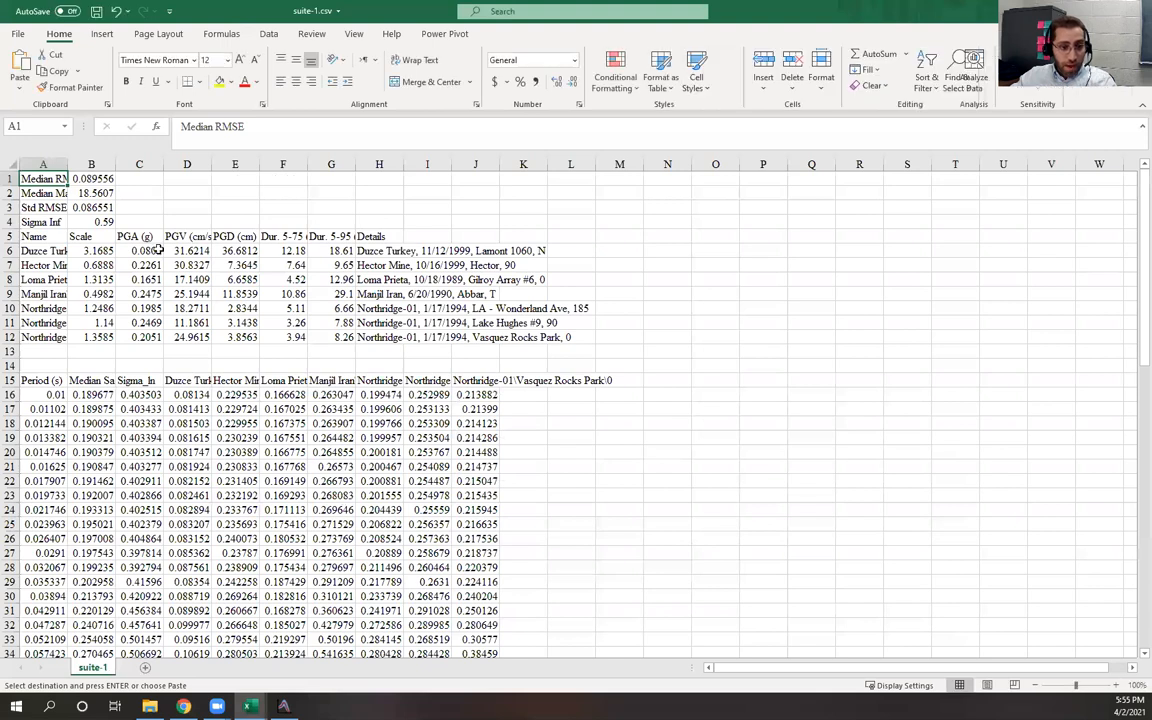
left_click_drag(67, 164, 210, 164)
left_click_drag(131, 163, 128, 164)
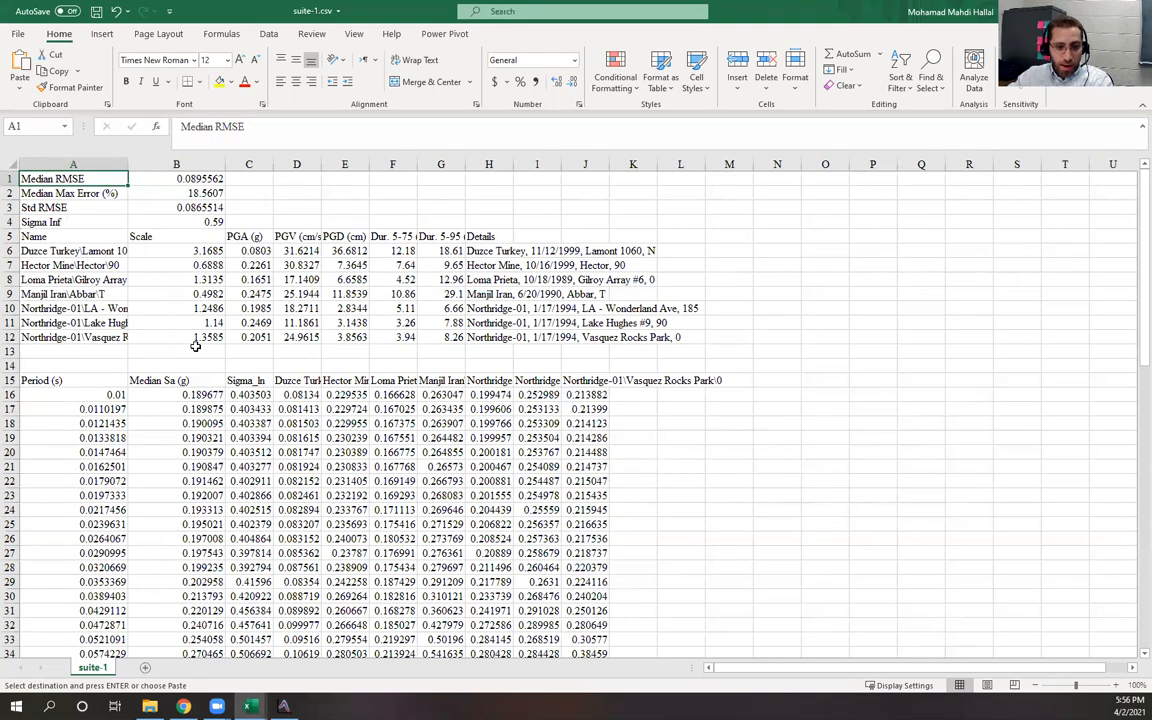
scroll(364, 341, "down", 1)
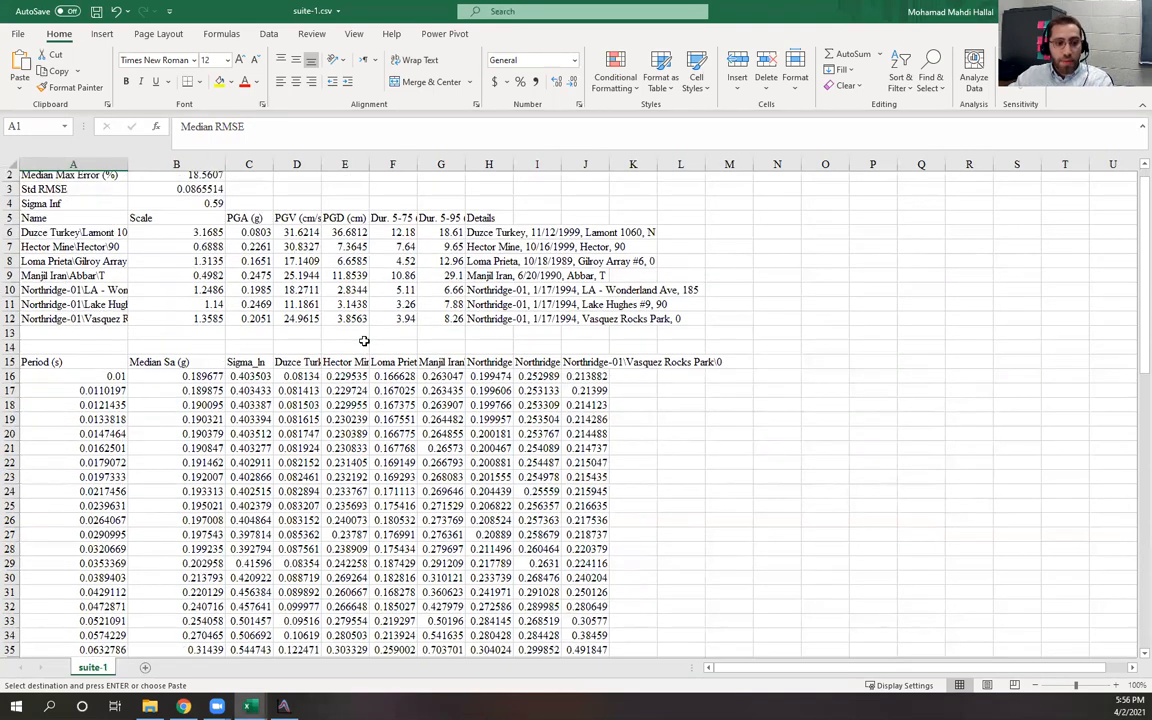
scroll(364, 341, "down", 4)
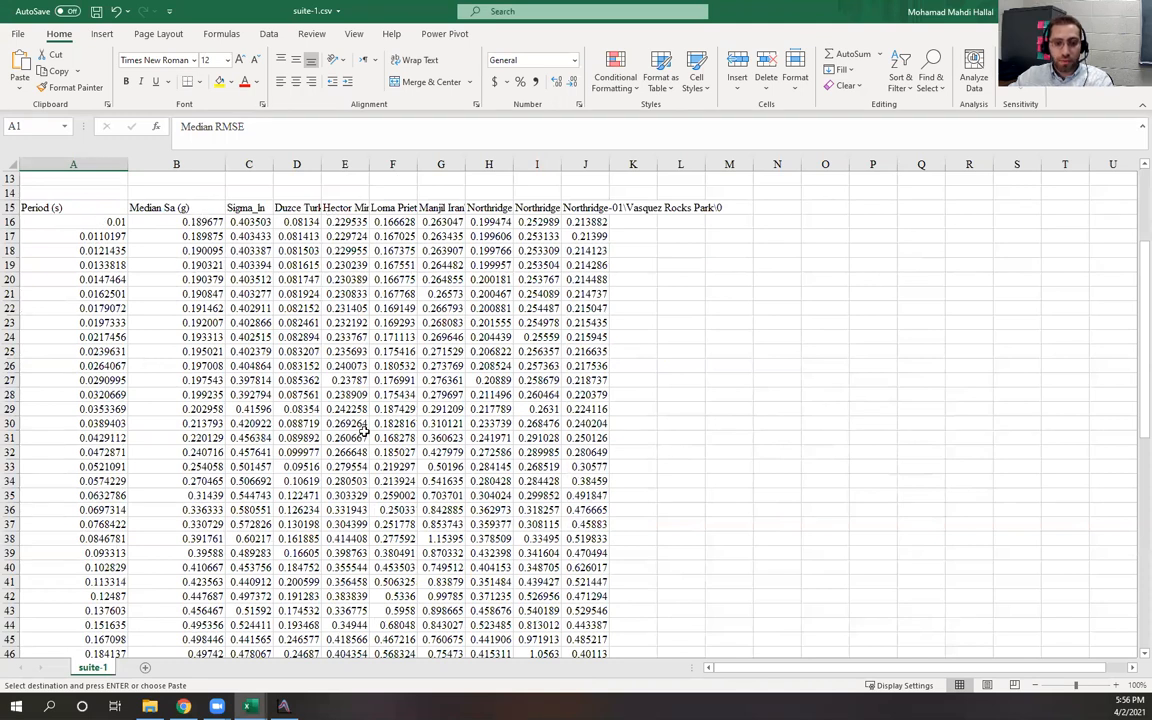
scroll(168, 340, "down", 4)
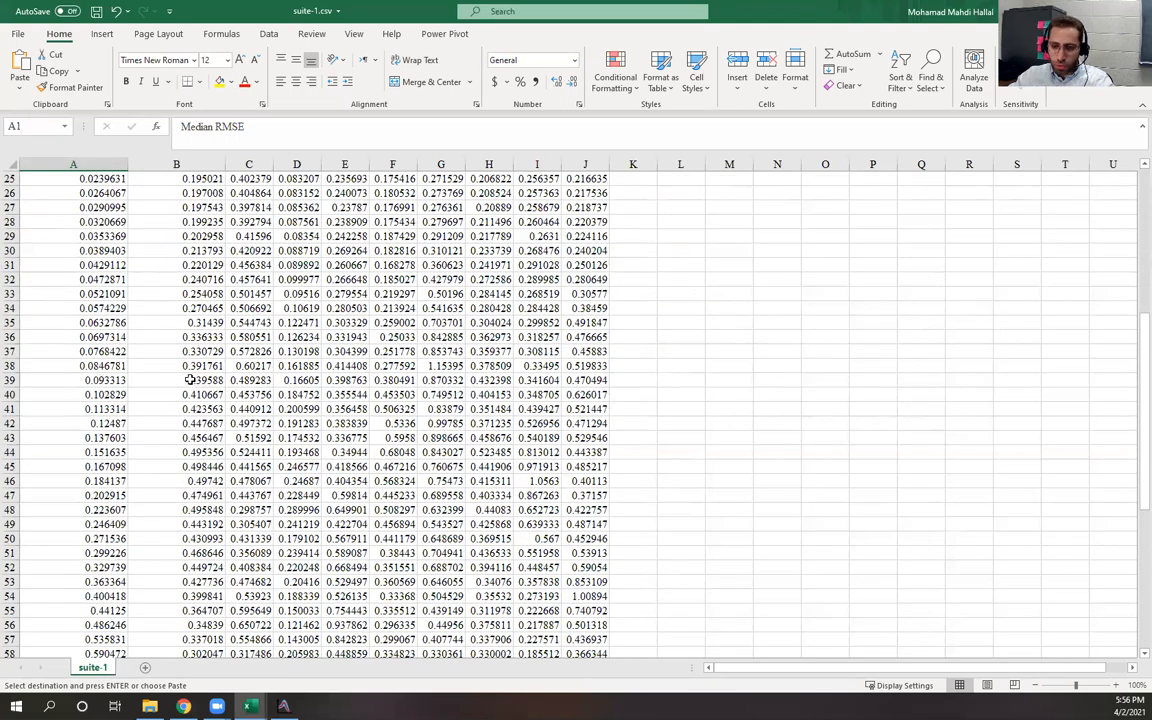
scroll(206, 364, "up", 8)
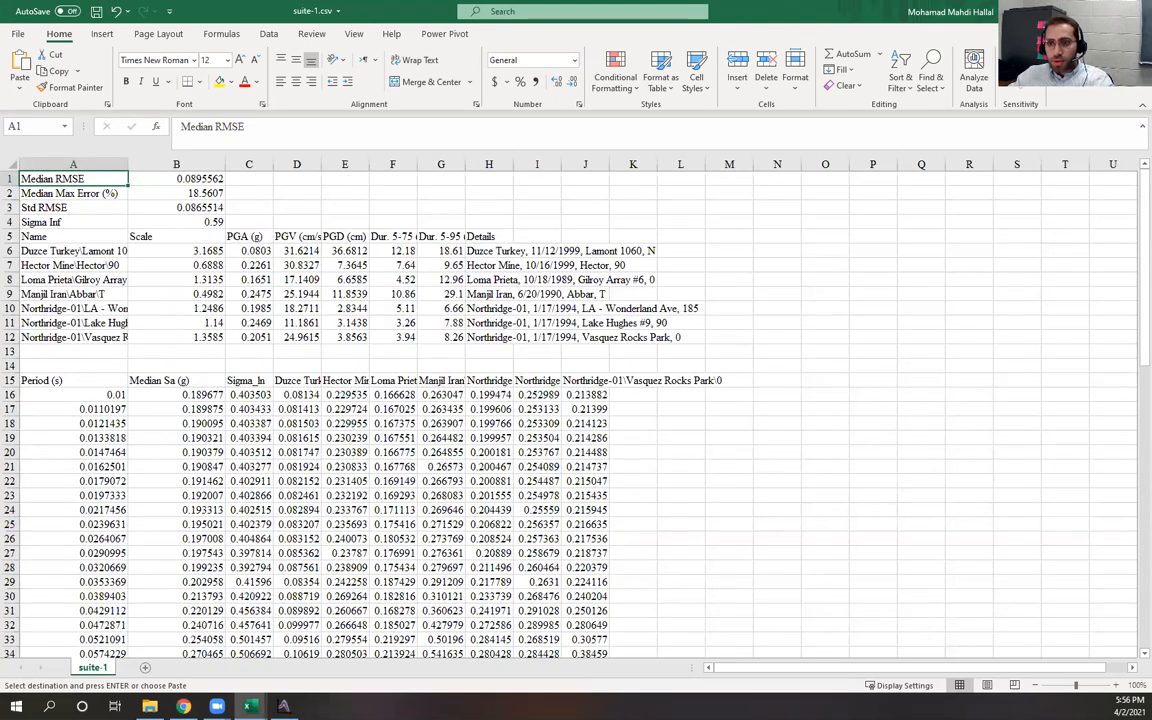
left_click(1135, 11)
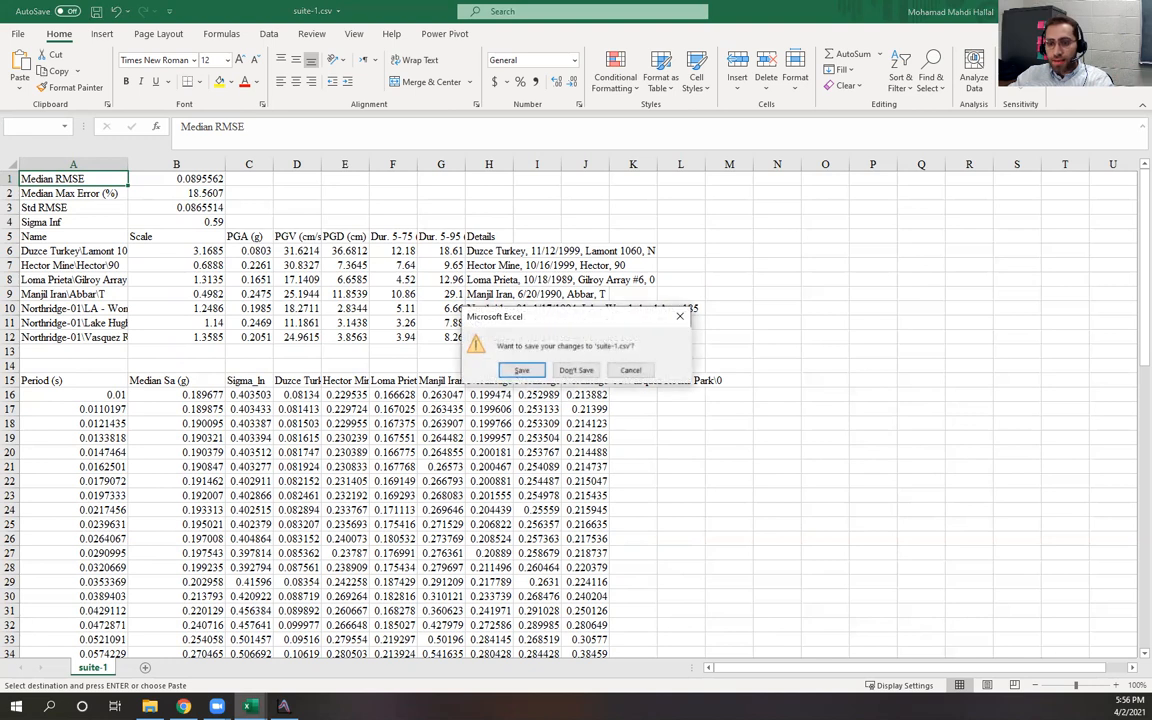
left_click(576, 370)
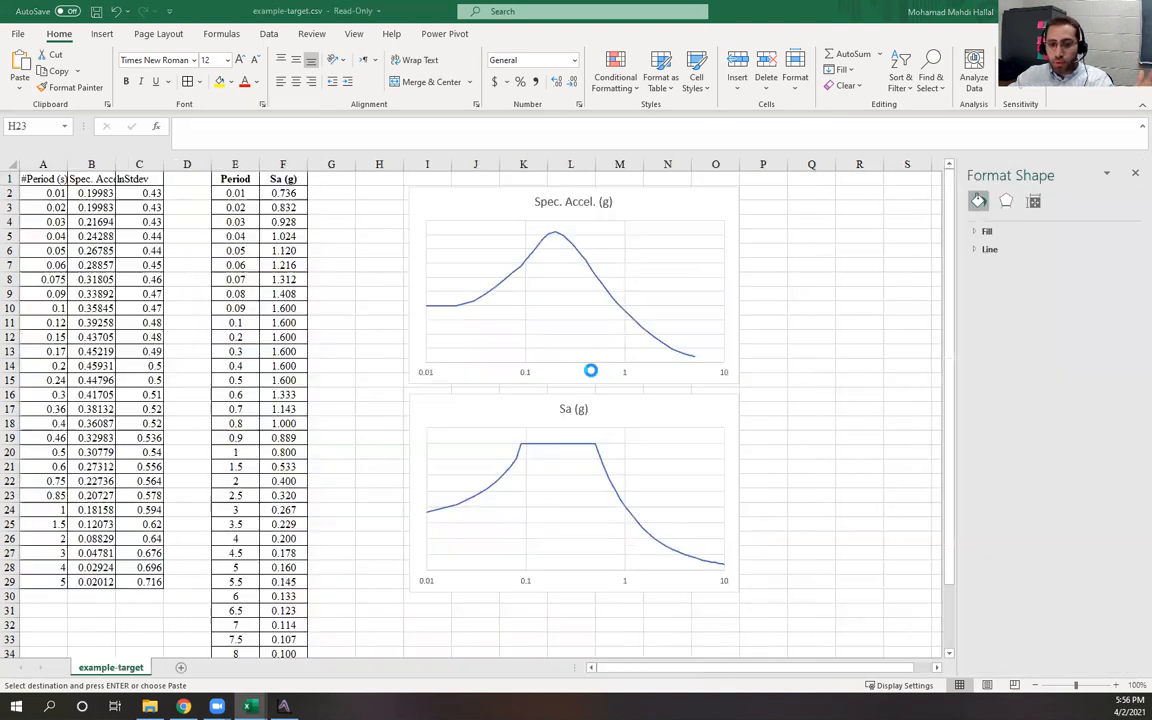
Export the marked suite again from SigmaSpectra, this time as a Strata suite file
left_click(284, 706)
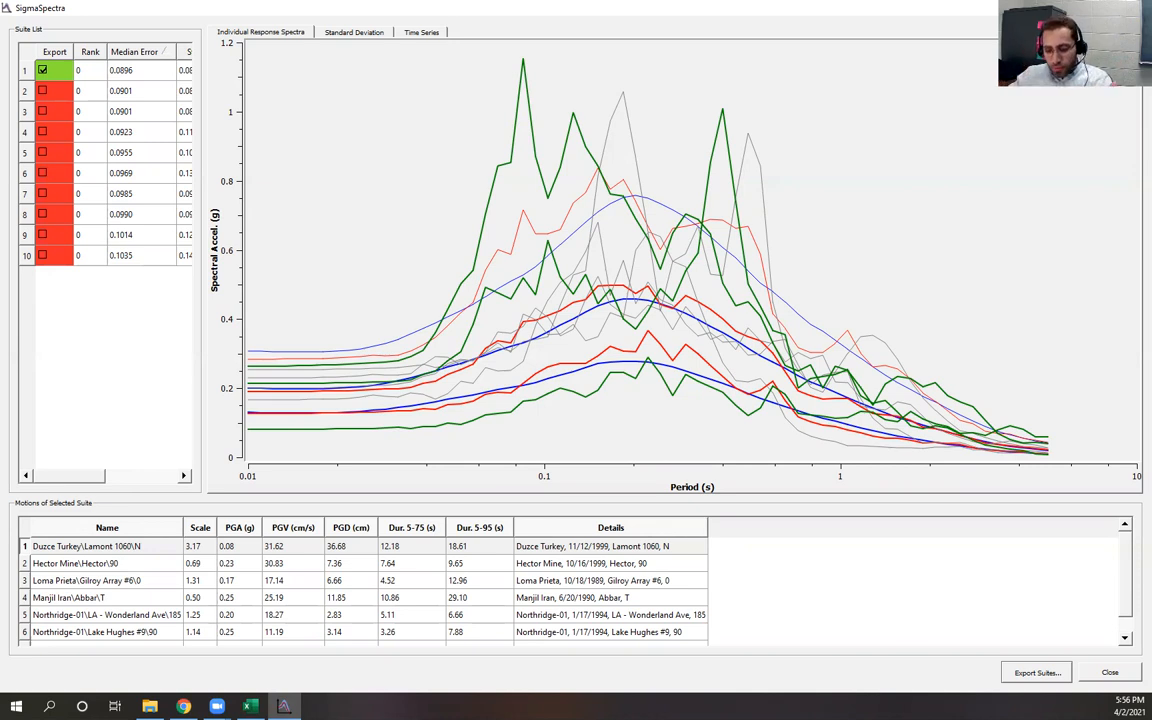
left_click(1037, 672)
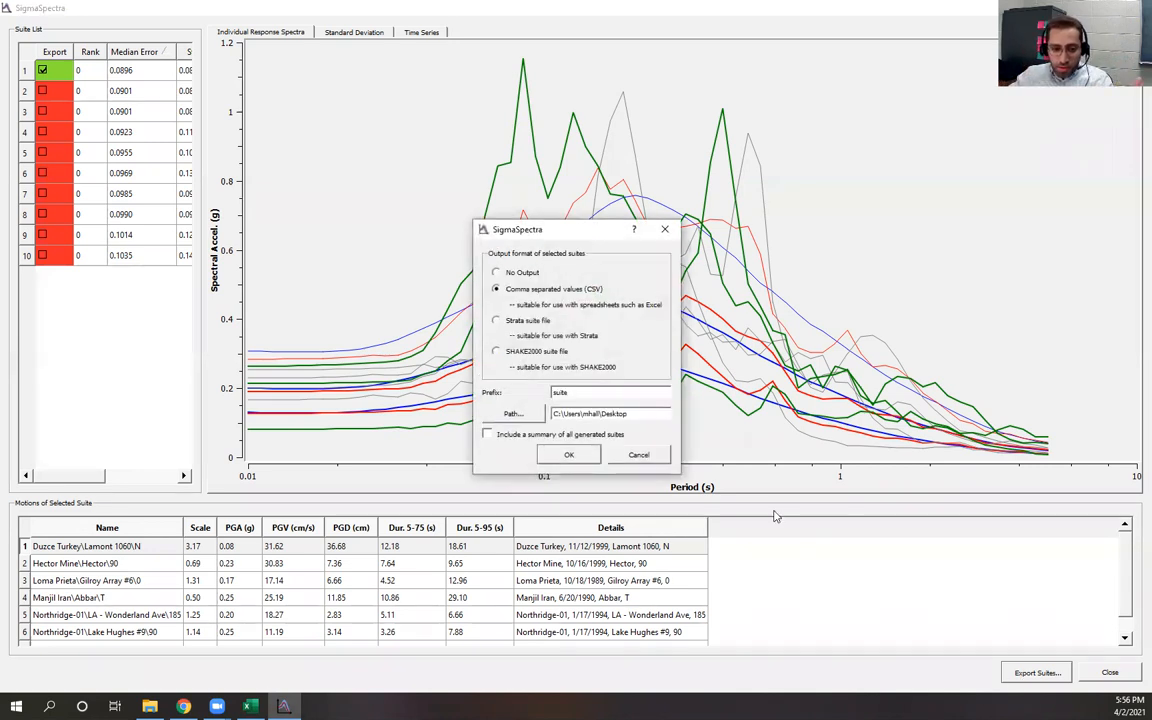
left_click(497, 321)
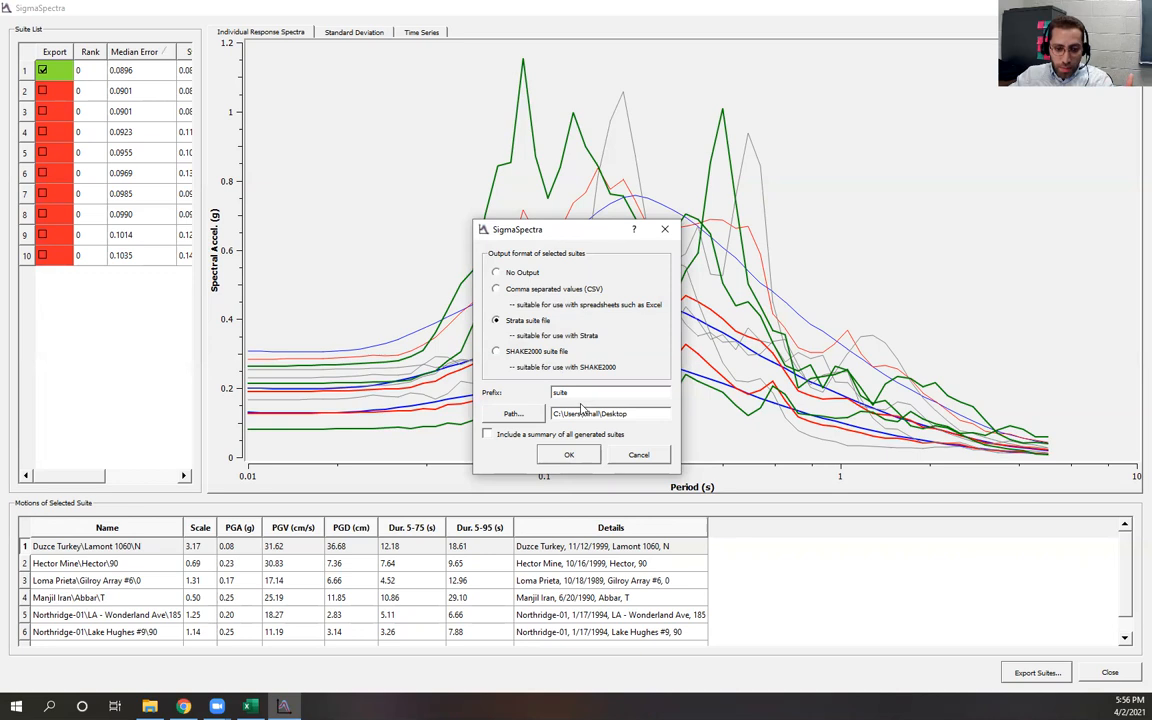
left_click(577, 452)
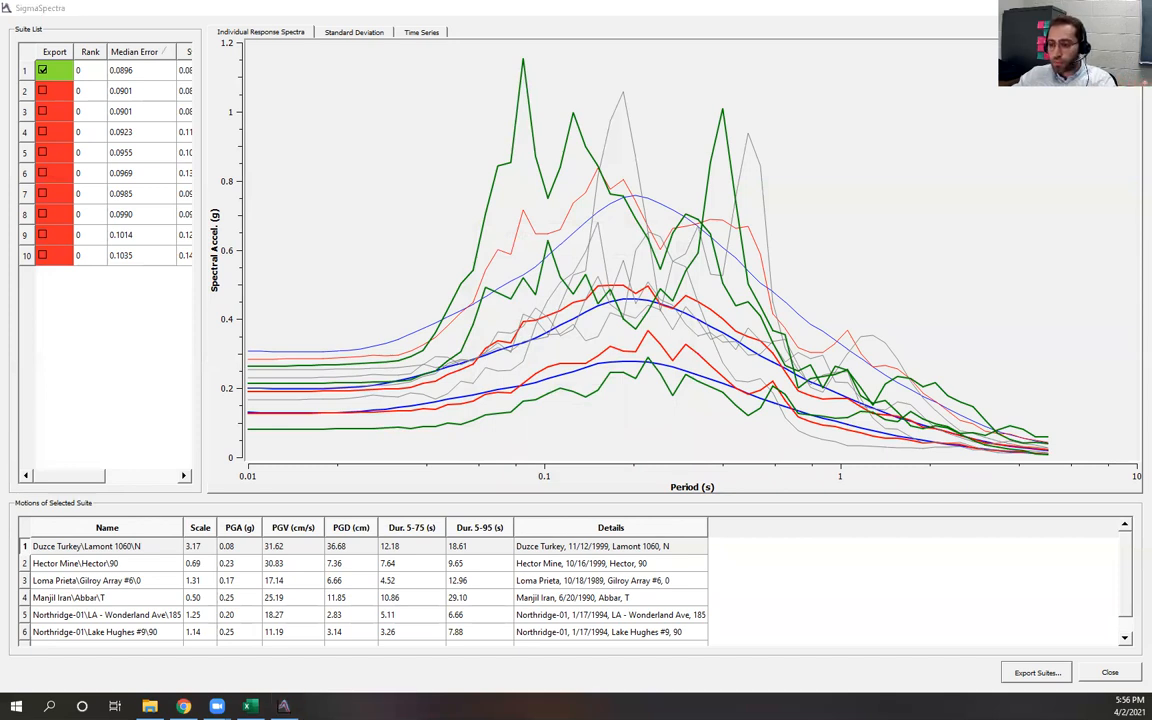
Review the Strata suite output in Excel, widening the motion path and scale columns, then switch to the presentation in the browser
key("alt+Tab")
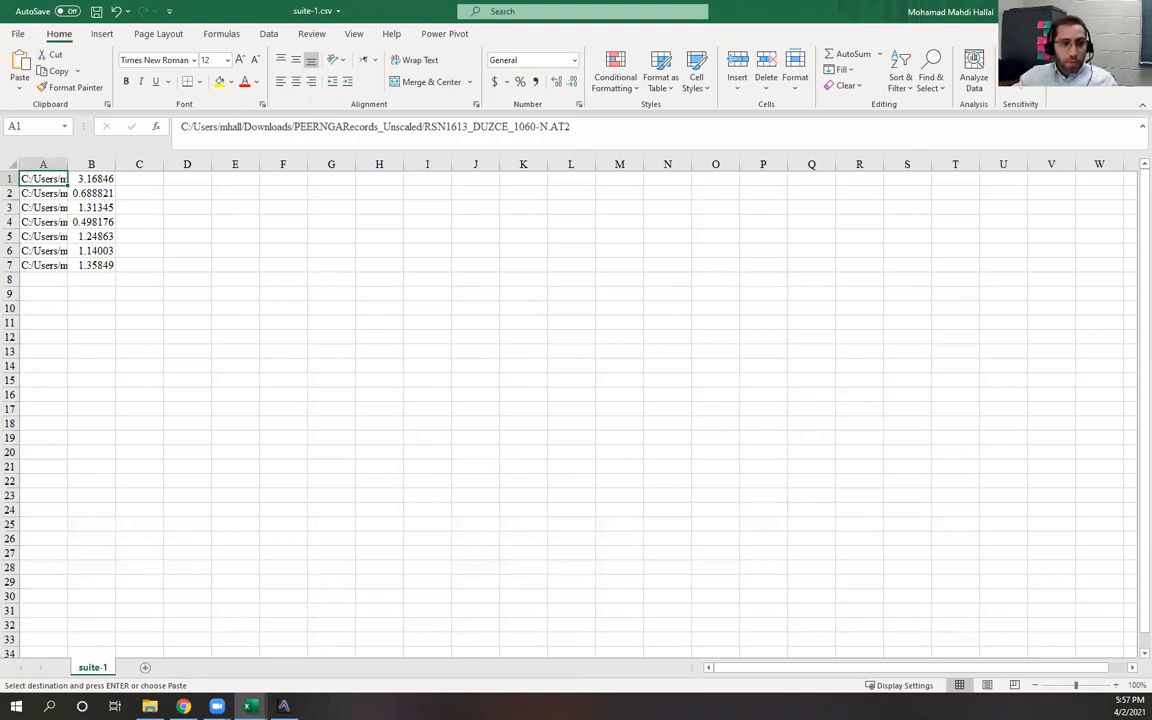
left_click_drag(115, 163, 262, 179)
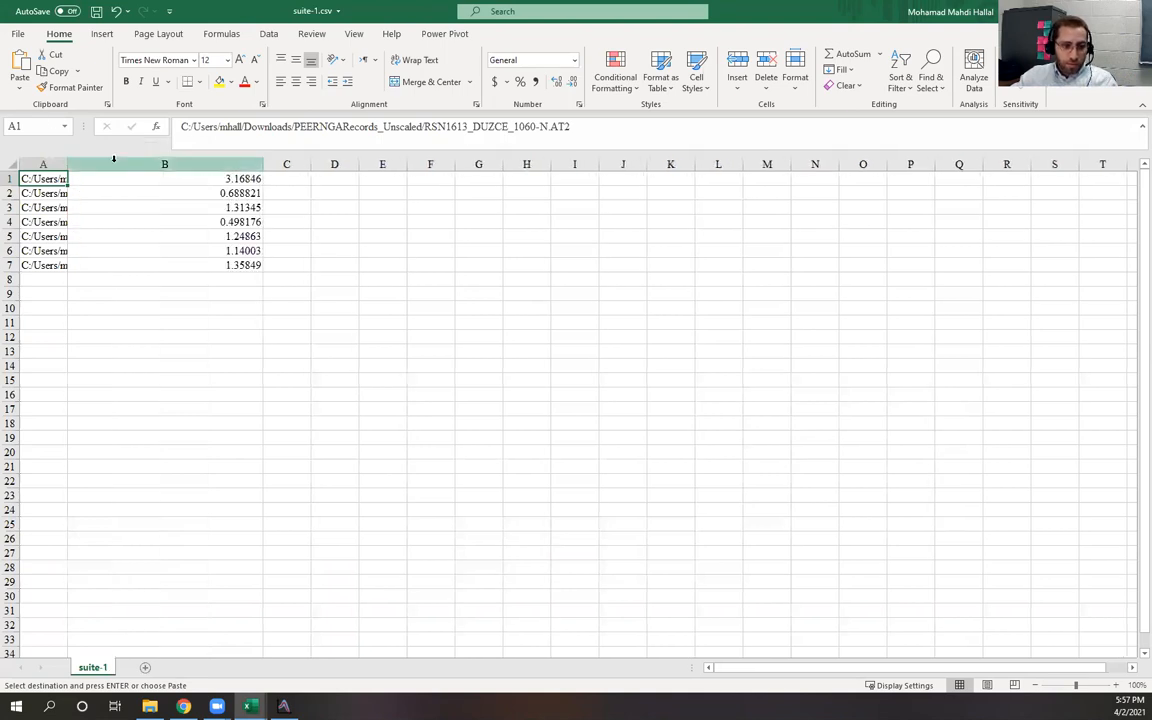
left_click_drag(67, 157, 207, 177)
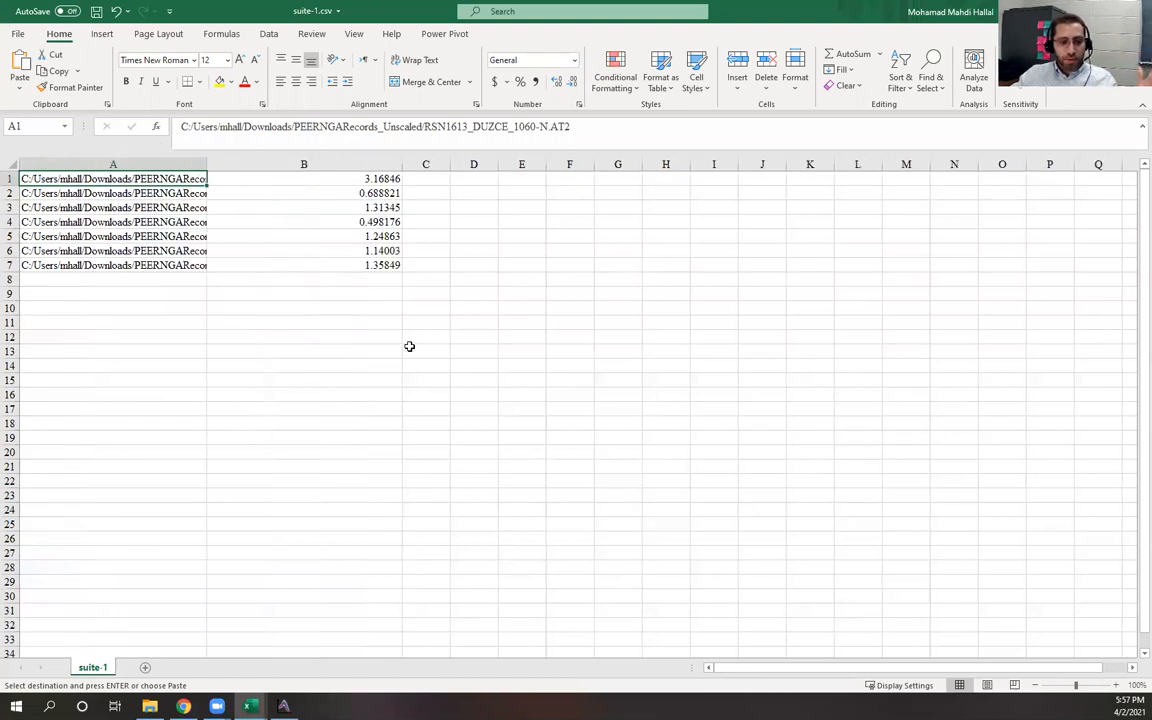
left_click(436, 392)
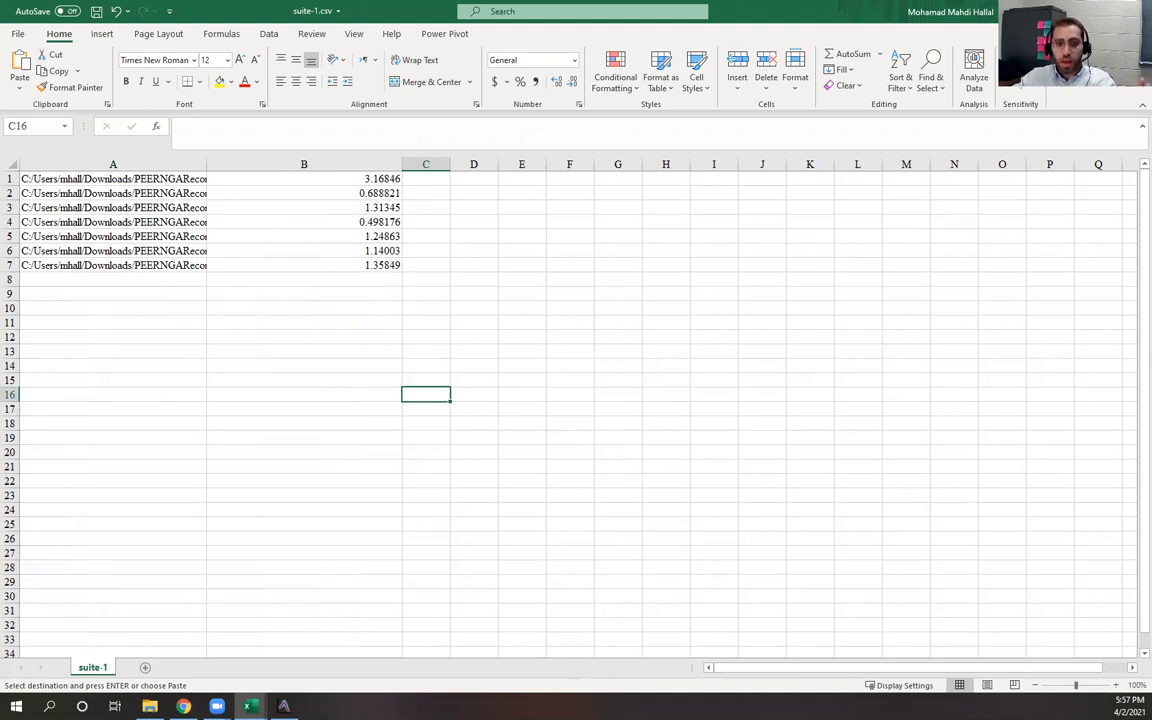
left_click(748, 278)
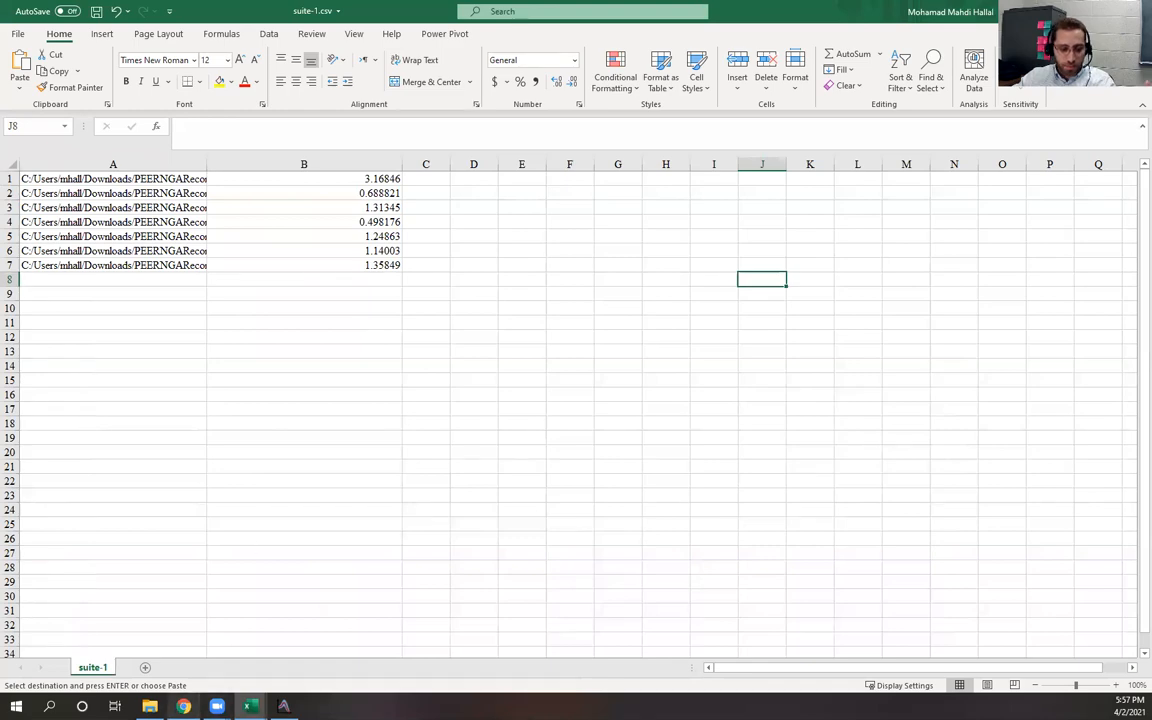
left_click(183, 706)
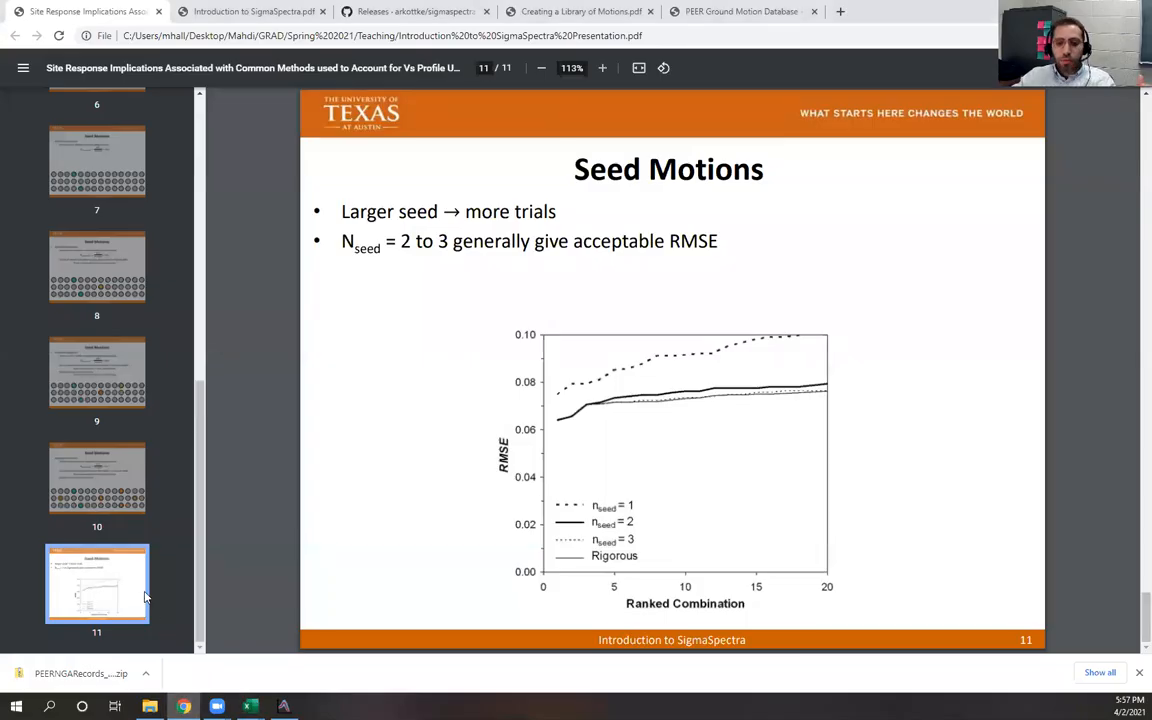